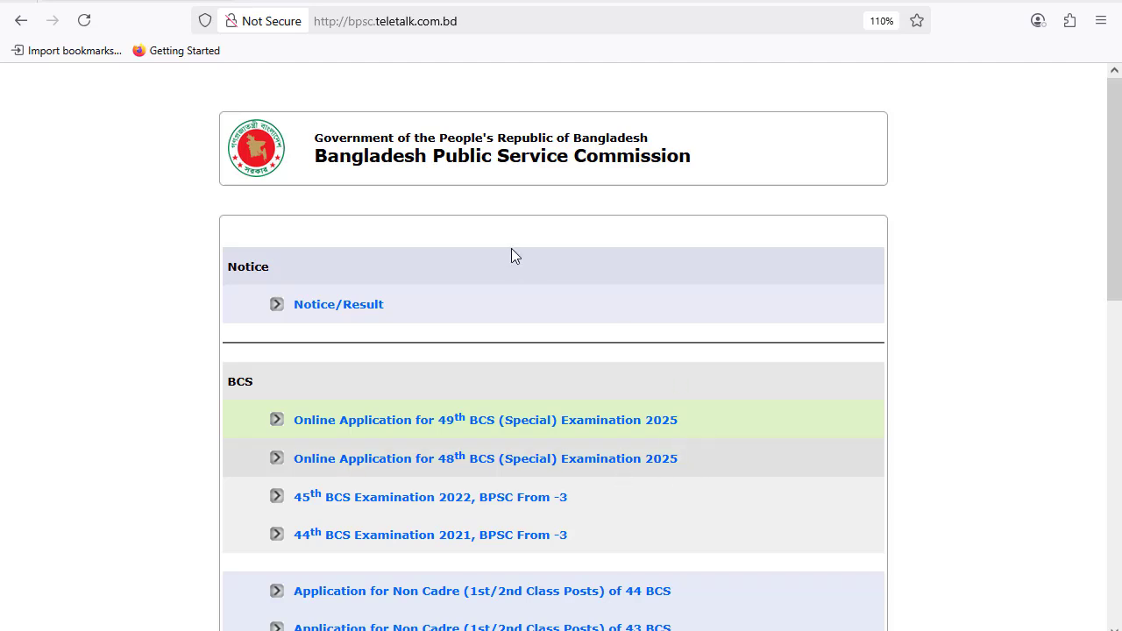
# Step: Load bpsc.teletalk.com.bd and open the online application for the 49th BCS (Special) Examination 2025
pyautogui.click(479, 20)
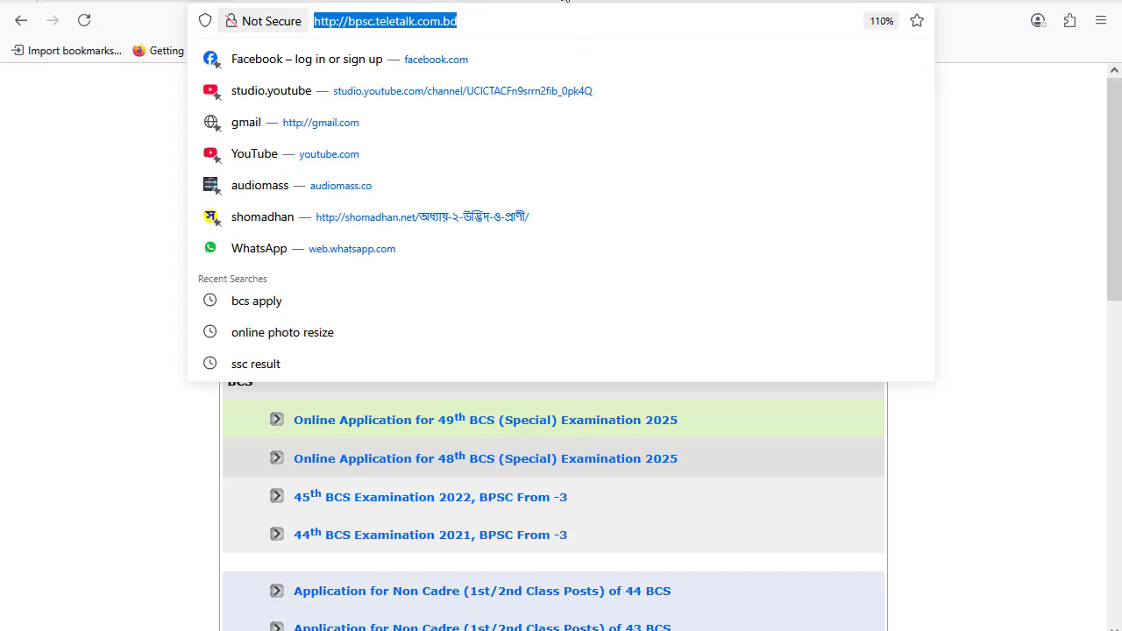
pyautogui.press('Escape')
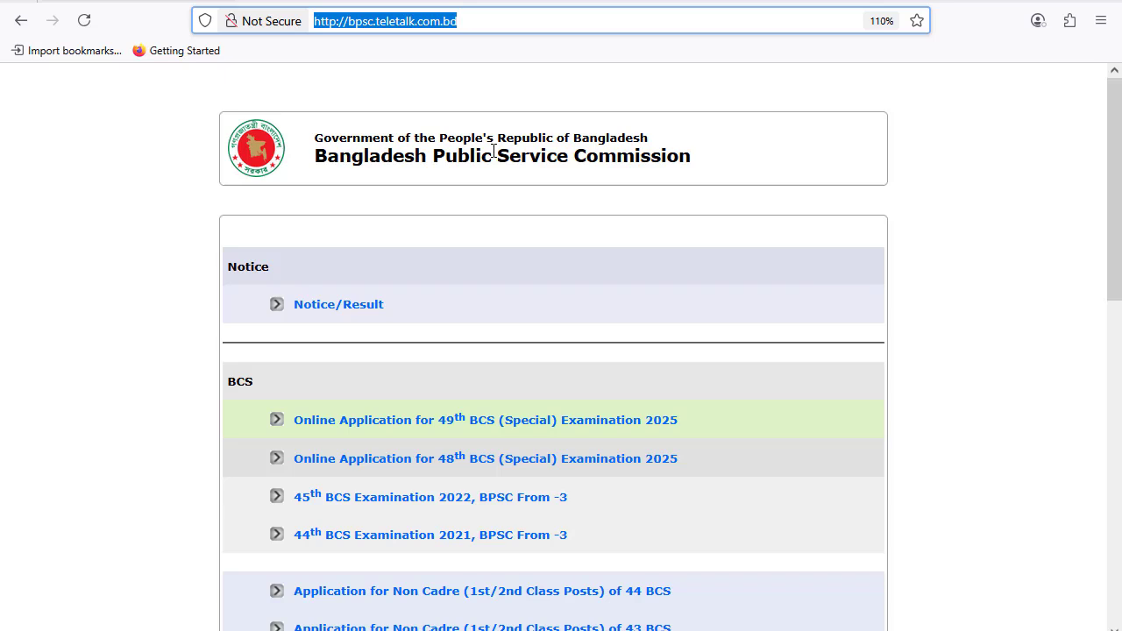
pyautogui.press('Return')
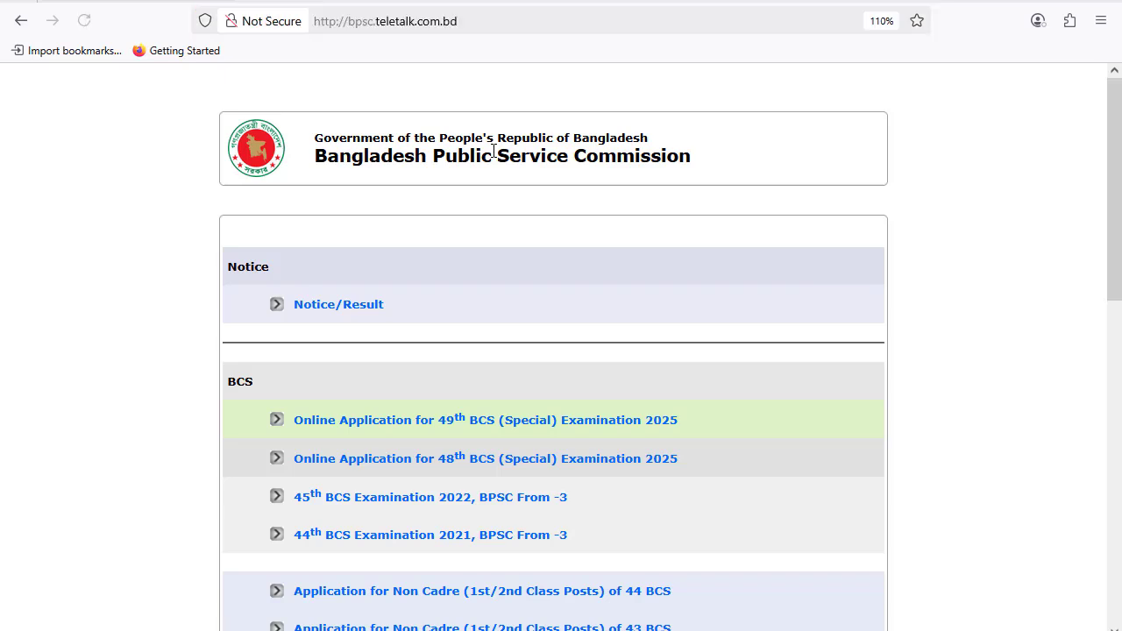
pyautogui.scroll(-2, 540, 299)
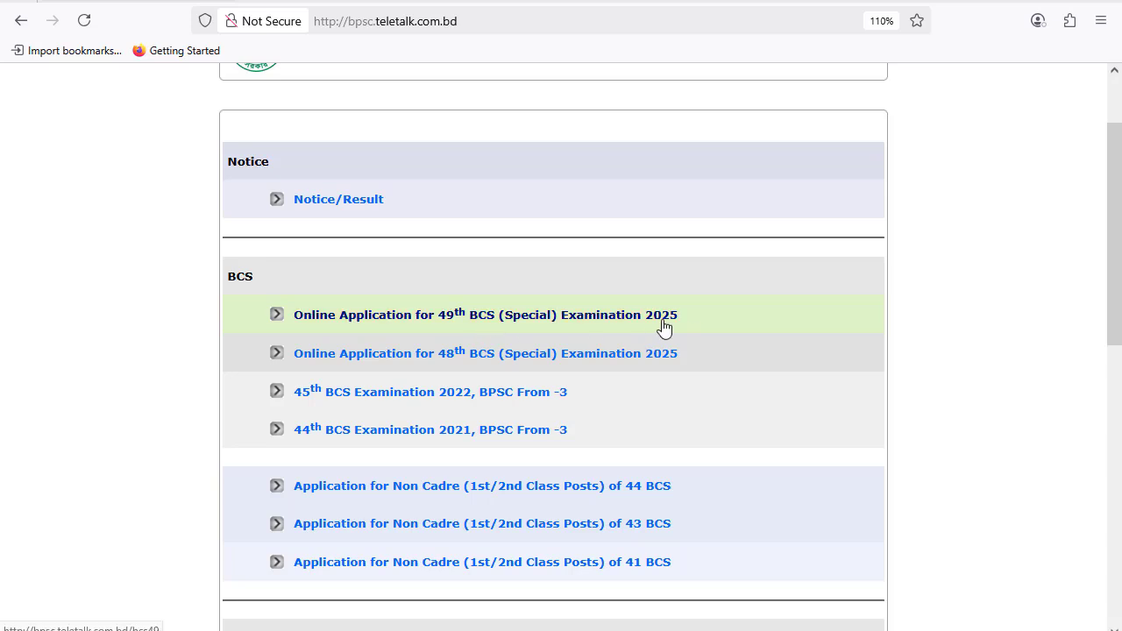
pyautogui.click(499, 319)
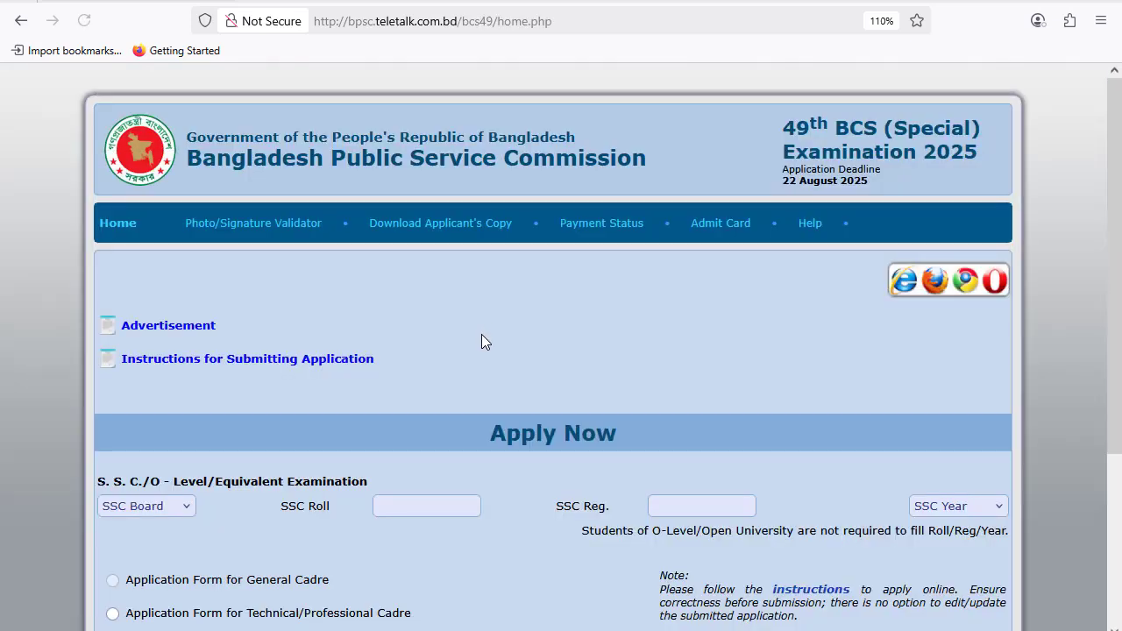
# Step: Open the exam's Advertisement link, look through the bpsc.gov.bd page down to its end, and return to the application page
pyautogui.scroll(-2, 482, 342)
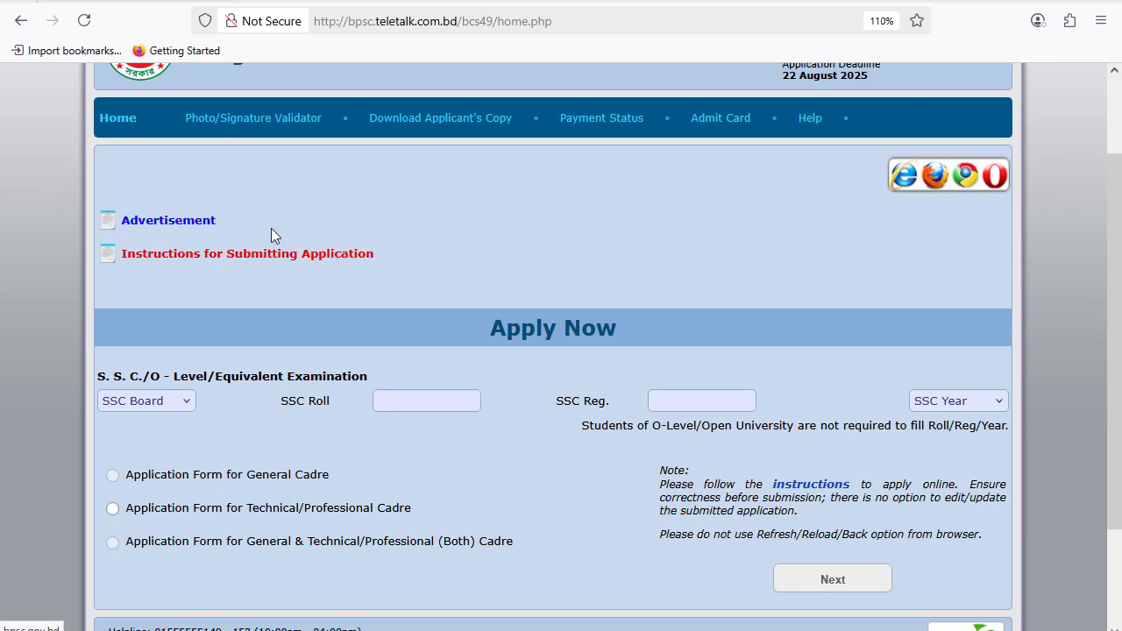
pyautogui.click(191, 224)
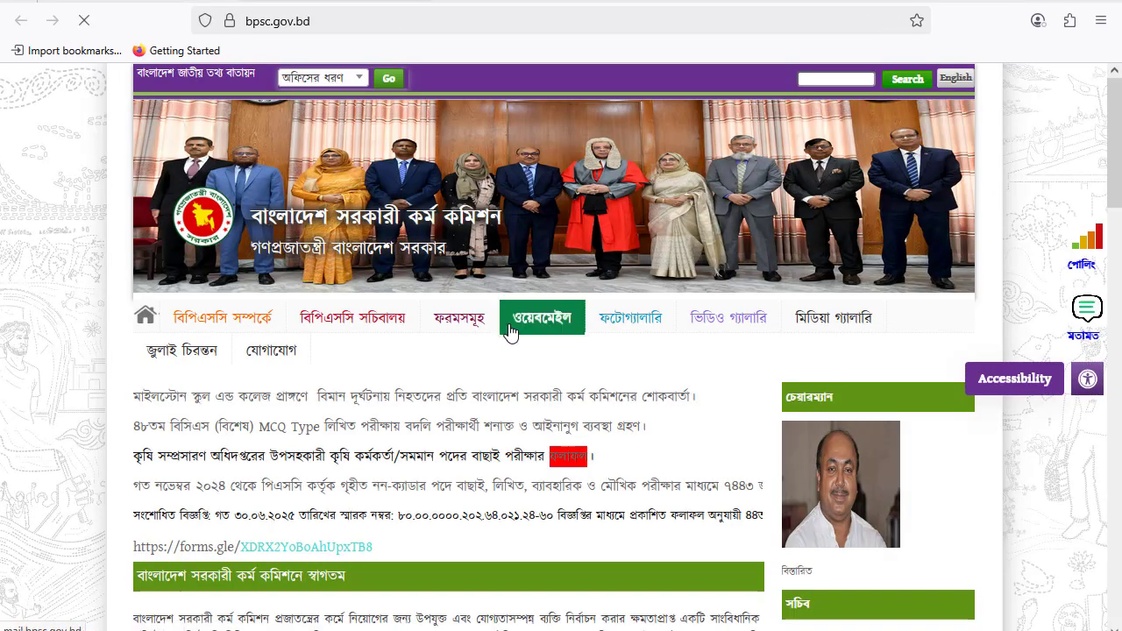
pyautogui.scroll(-5, 513, 327)
pyautogui.scroll(-5, 512, 331)
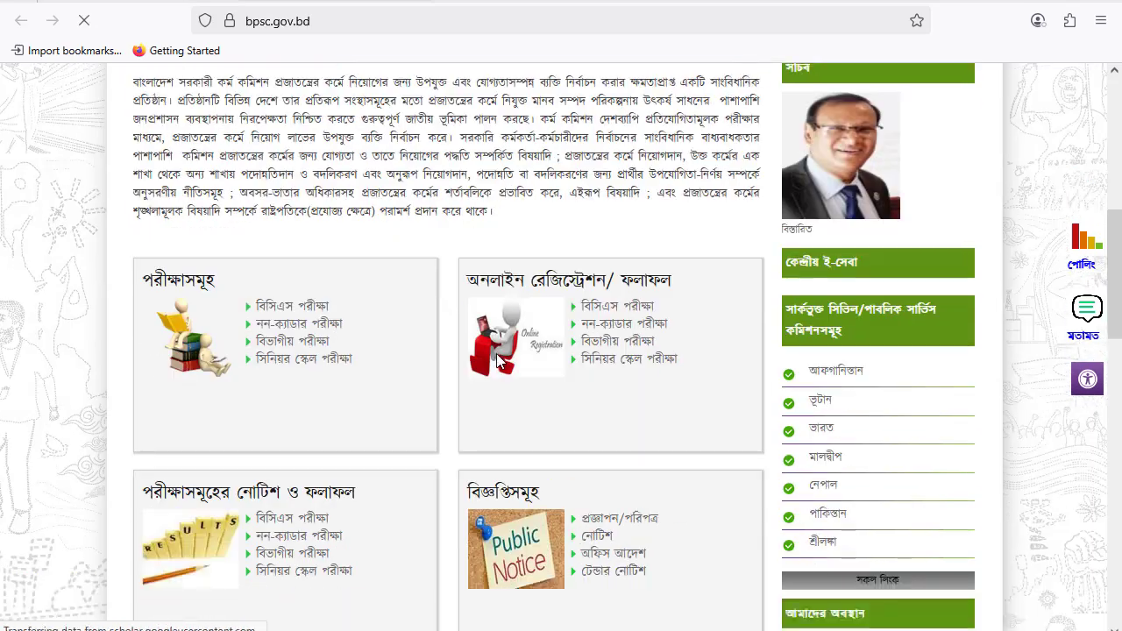
pyautogui.scroll(5, 496, 358)
pyautogui.scroll(-5, 496, 358)
pyautogui.scroll(-10, 496, 353)
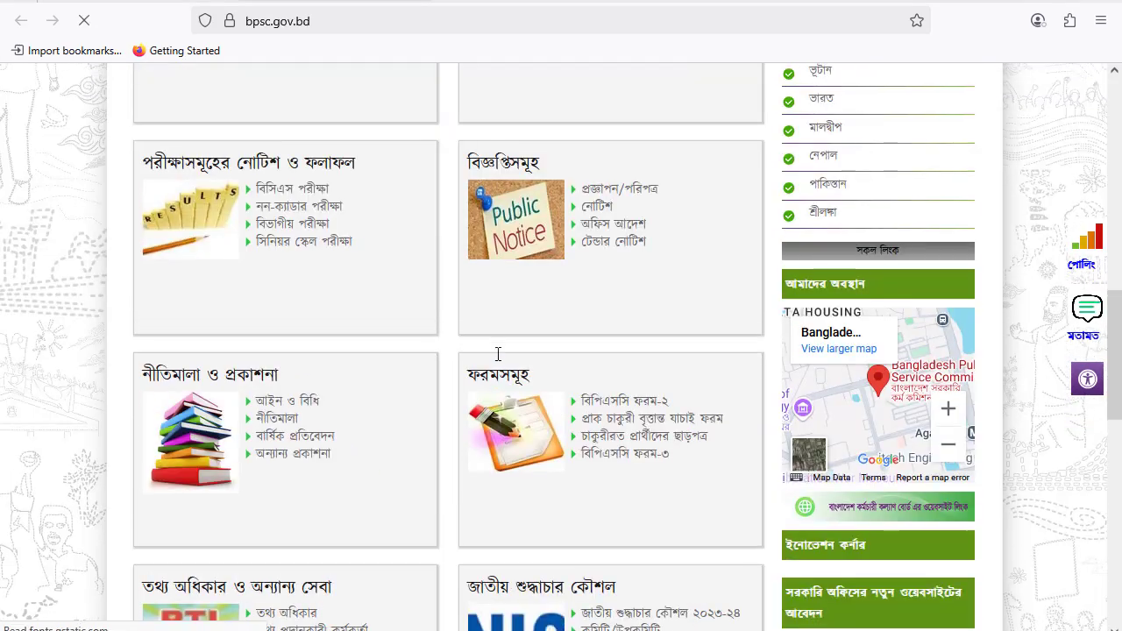
pyautogui.scroll(-2, 496, 360)
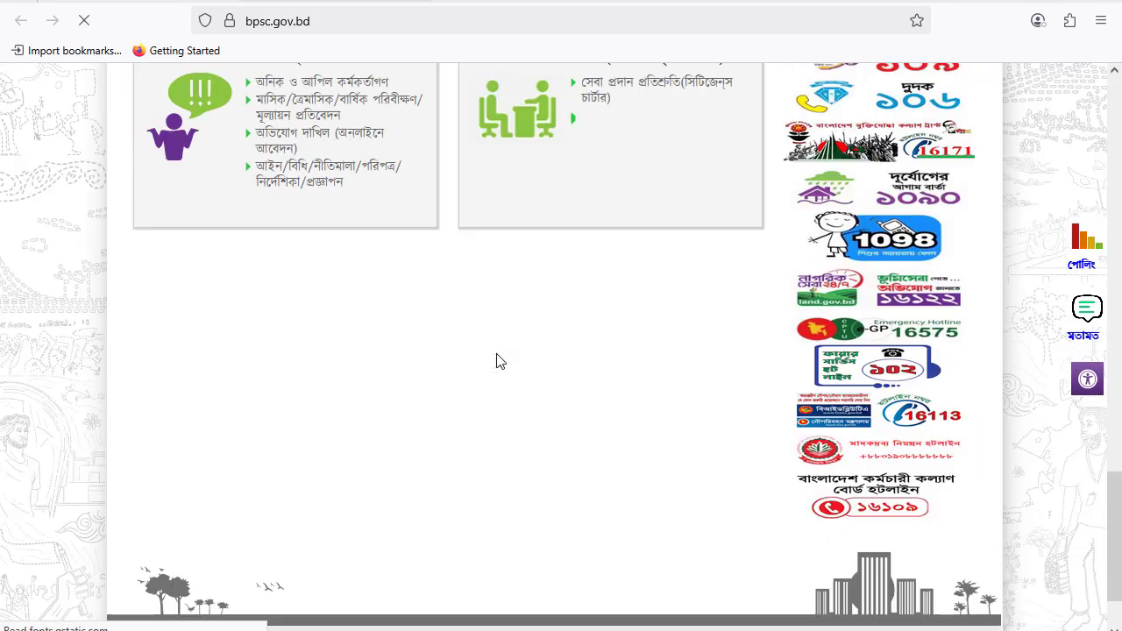
pyautogui.scroll(-2, 339, 231)
pyautogui.click(221, 1)
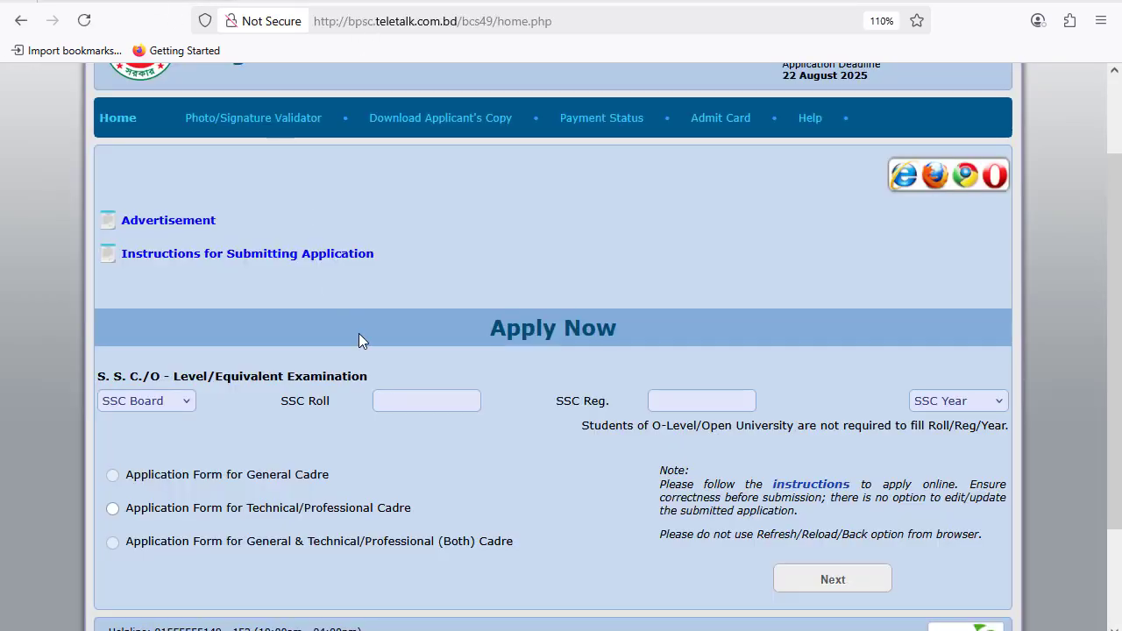
# Step: Fill in the SSC details with board Rajshahi, the applicant's roll and registration numbers, and year 2014
pyautogui.scroll(-2, 373, 454)
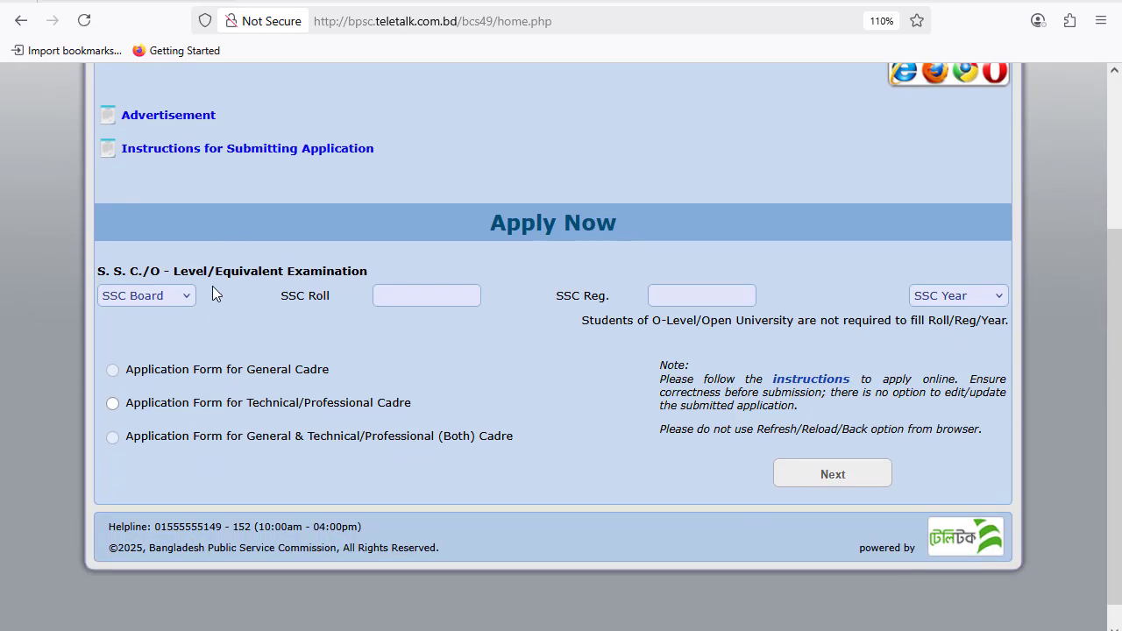
pyautogui.click(154, 293)
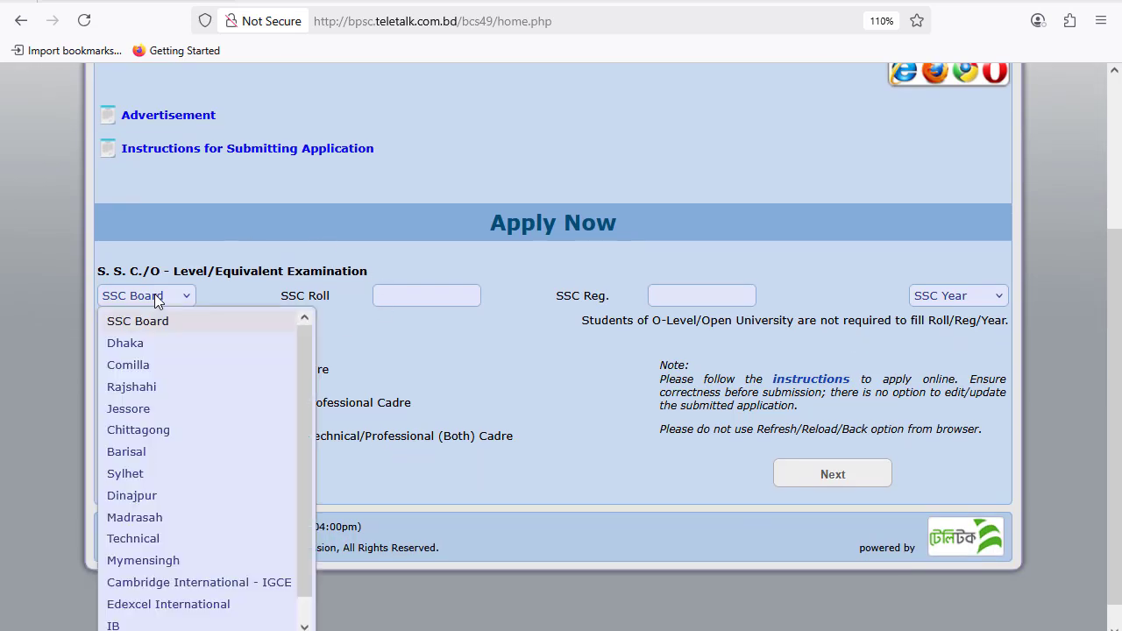
pyautogui.click(188, 381)
pyautogui.click(399, 297)
pyautogui.click(399, 296)
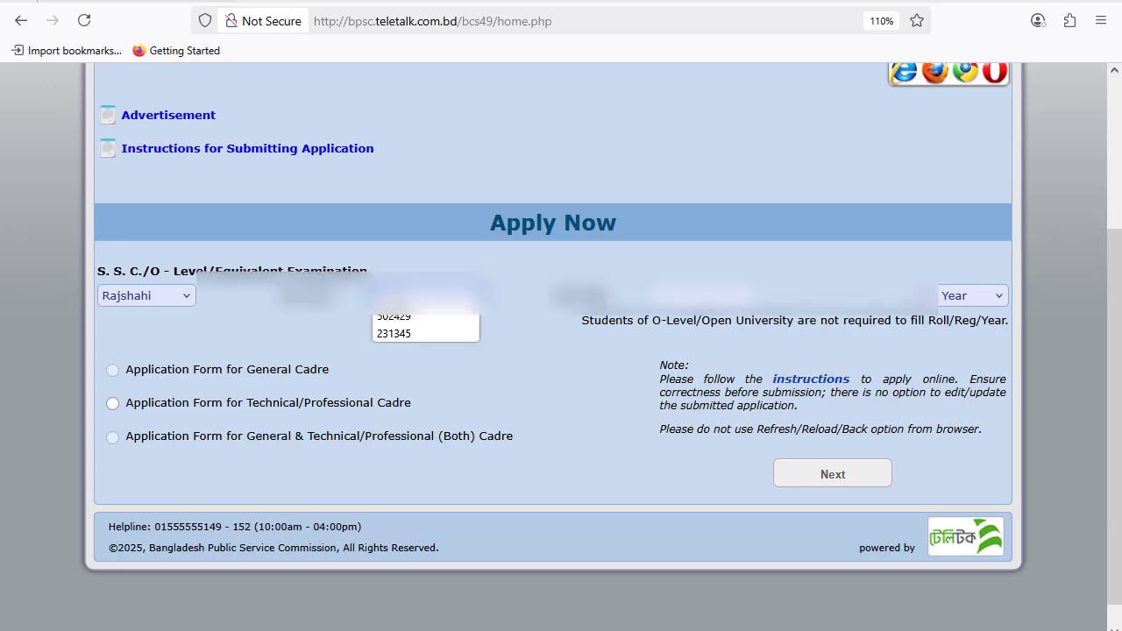
pyautogui.click(406, 315)
pyautogui.click(693, 298)
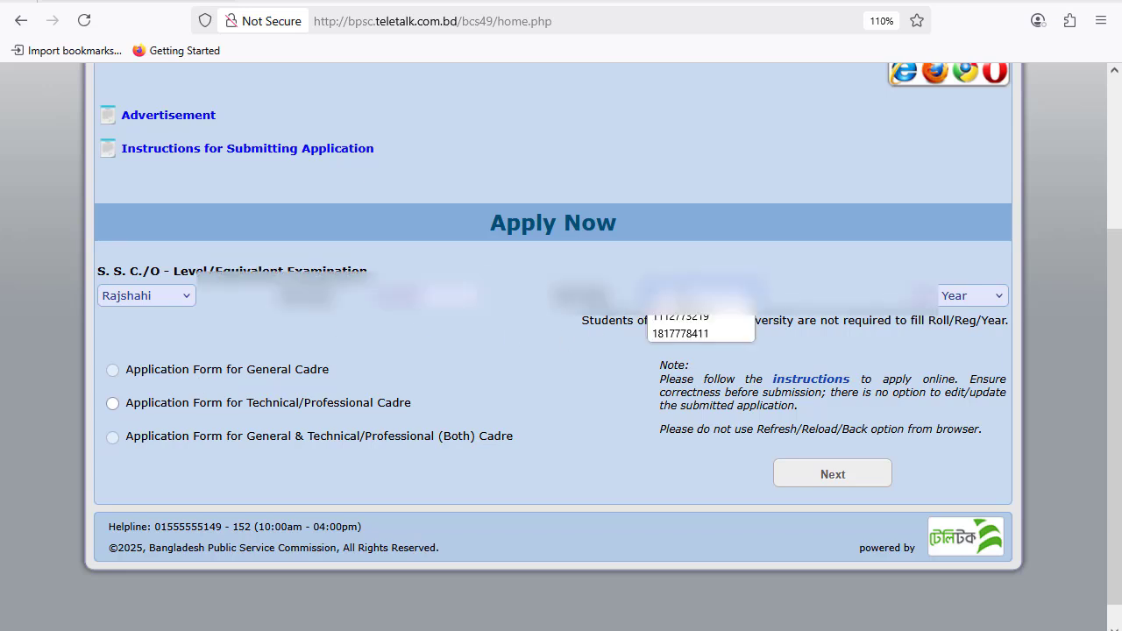
pyautogui.click(691, 321)
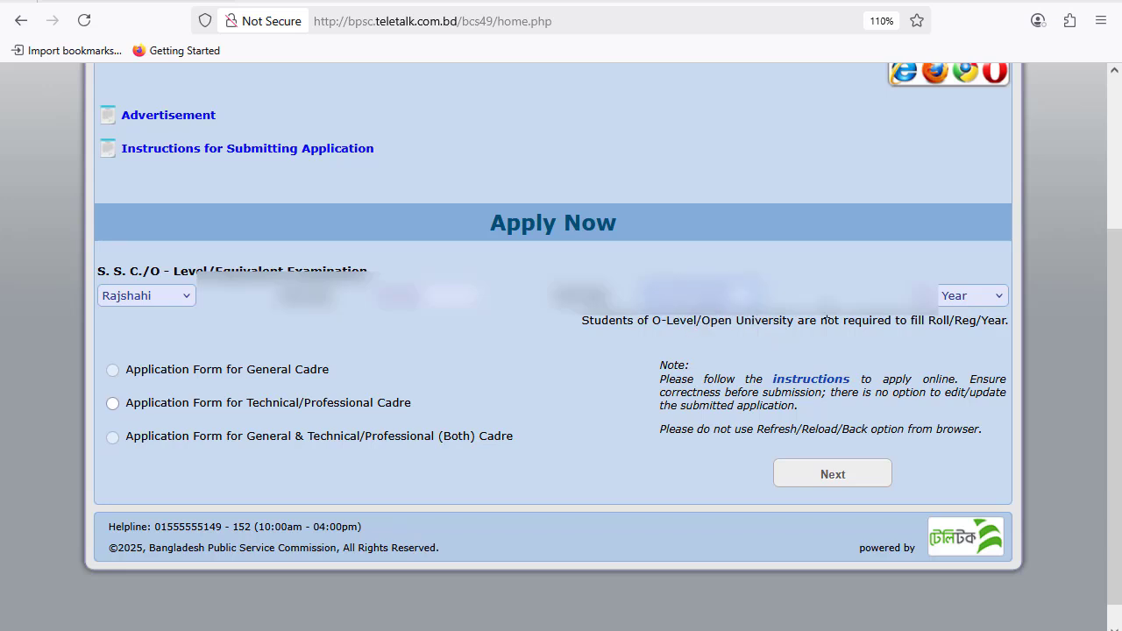
pyautogui.click(968, 295)
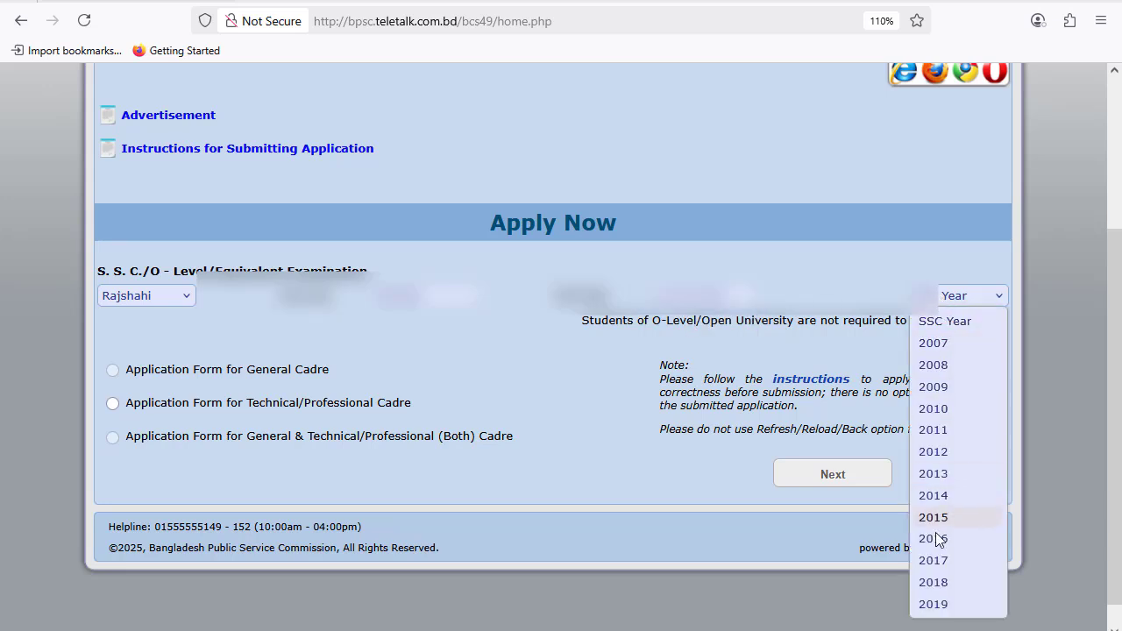
pyautogui.click(947, 496)
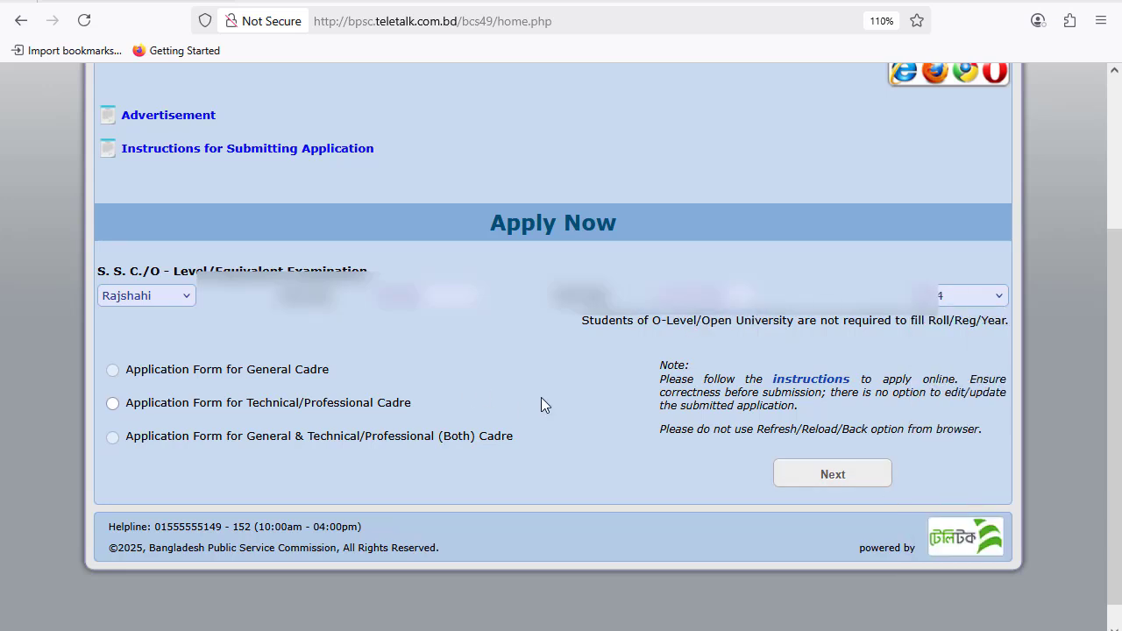
# Step: Choose the Application Form for Technical/Professional Cadre and proceed to the personal information form
pyautogui.scroll(-1, 541, 404)
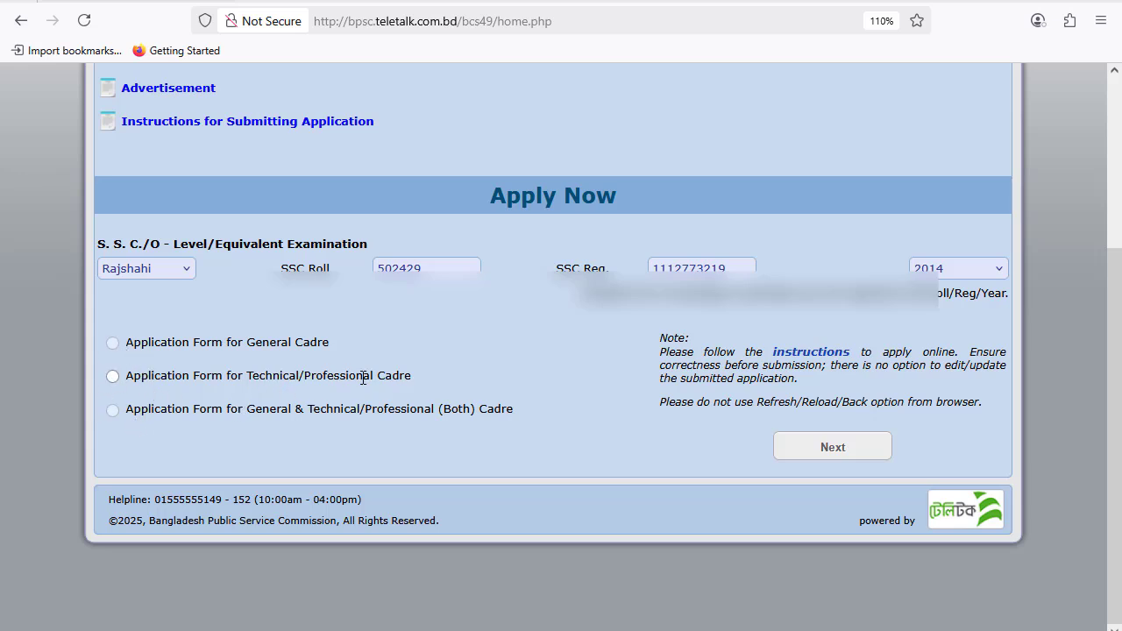
pyautogui.click(113, 378)
pyautogui.click(846, 451)
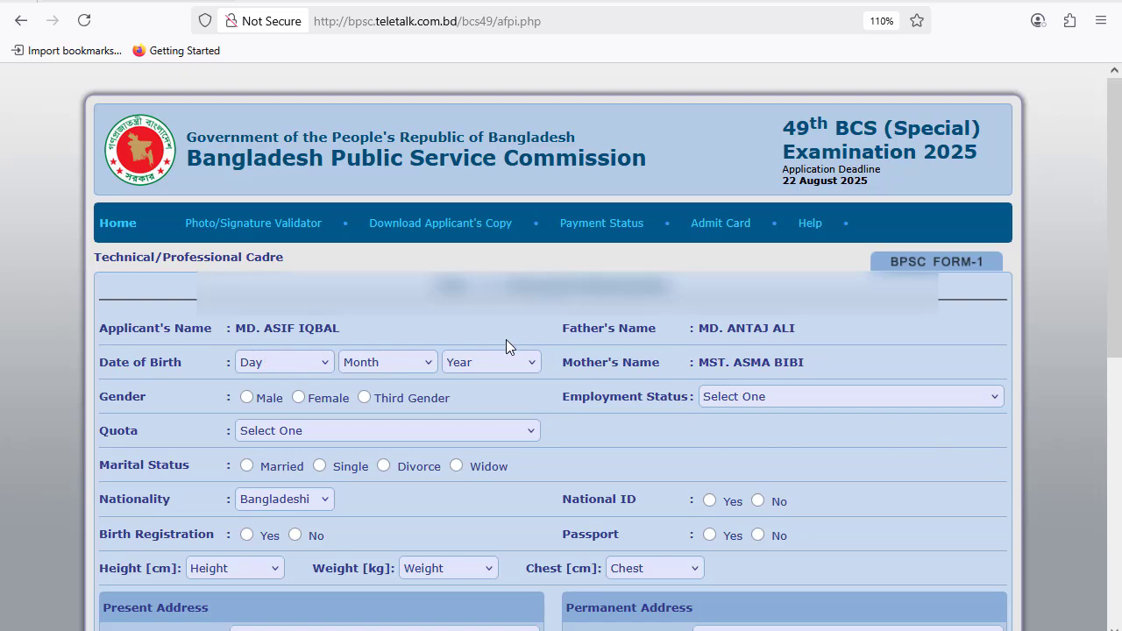
# Step: Look over the whole personal information form and the day, month and year choices for the date of birth
pyautogui.scroll(-5, 508, 342)
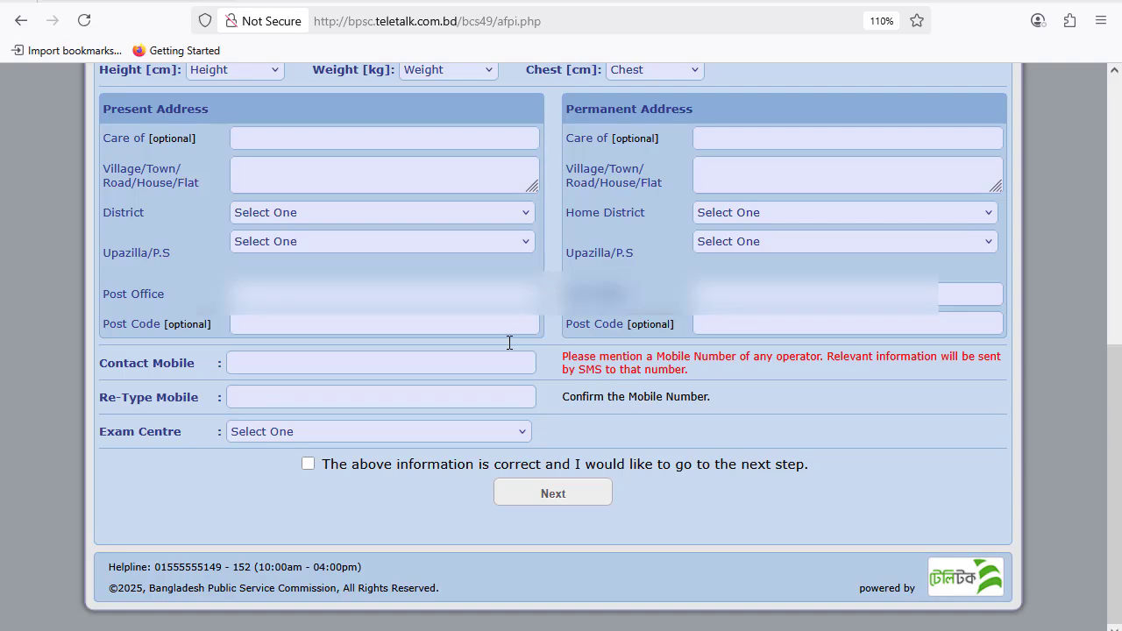
pyautogui.scroll(5, 533, 408)
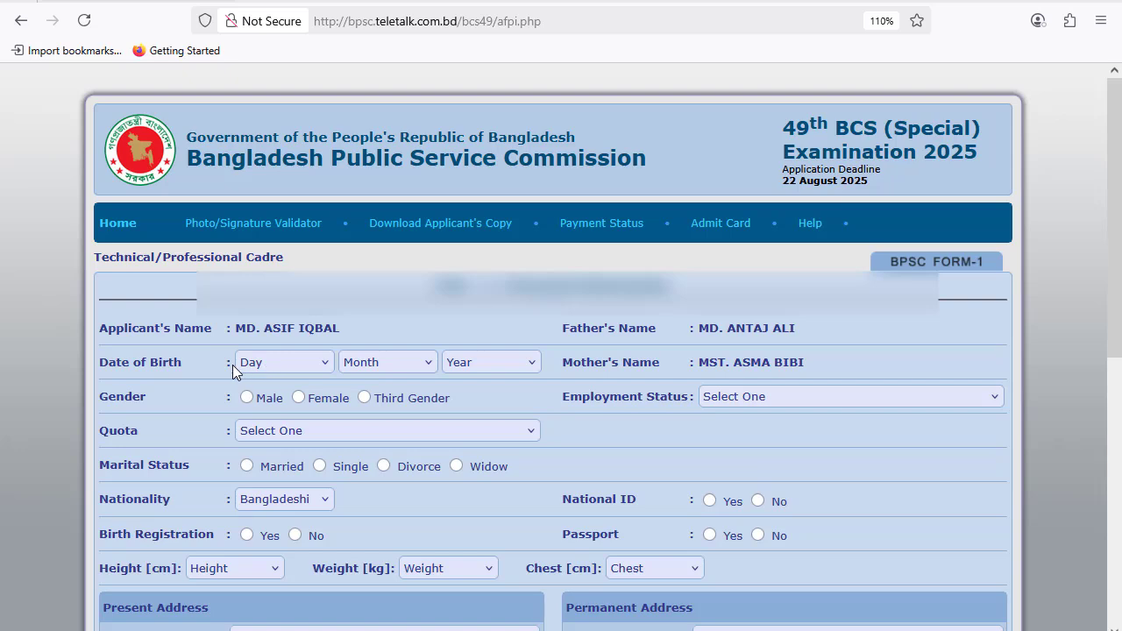
pyautogui.click(303, 362)
pyautogui.click(392, 362)
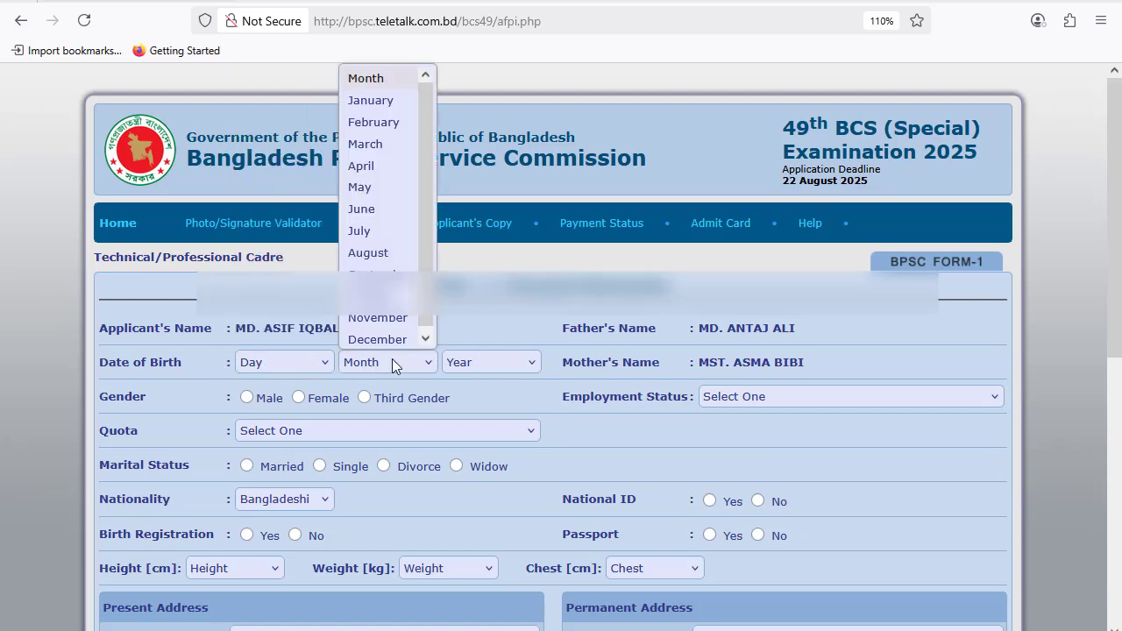
pyautogui.click(472, 365)
pyautogui.click(559, 371)
# Step: Set the gender to Male and the employment status to Not Employed
pyautogui.scroll(-2, 559, 371)
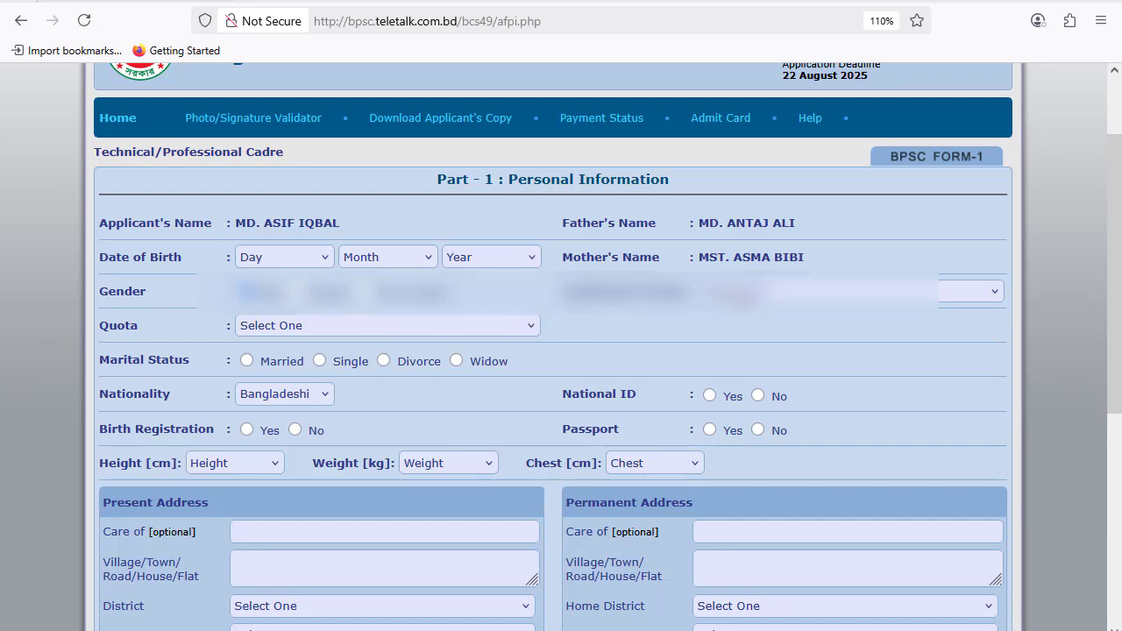
pyautogui.click(743, 293)
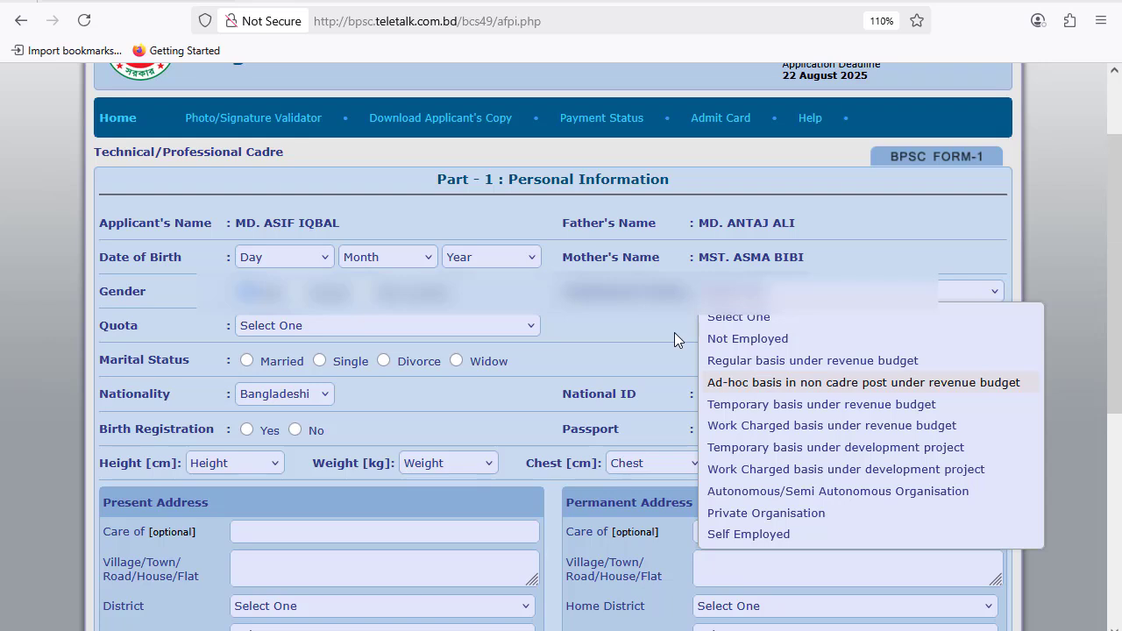
pyautogui.click(804, 337)
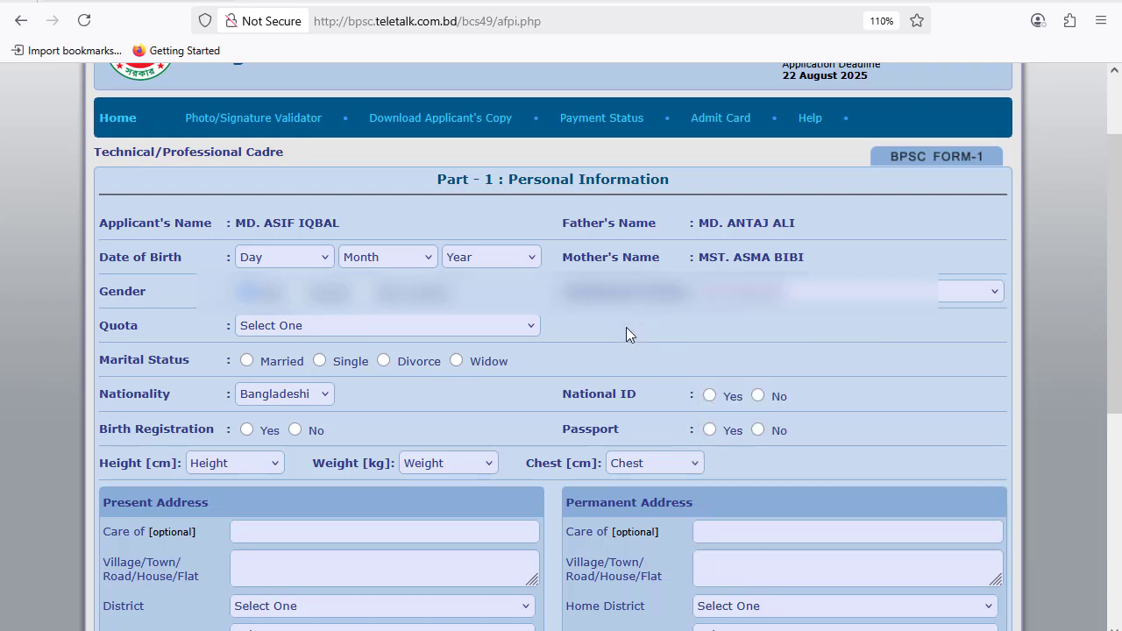
# Step: Review the available quota choices, including Non Quota, without selecting one
pyautogui.click(444, 332)
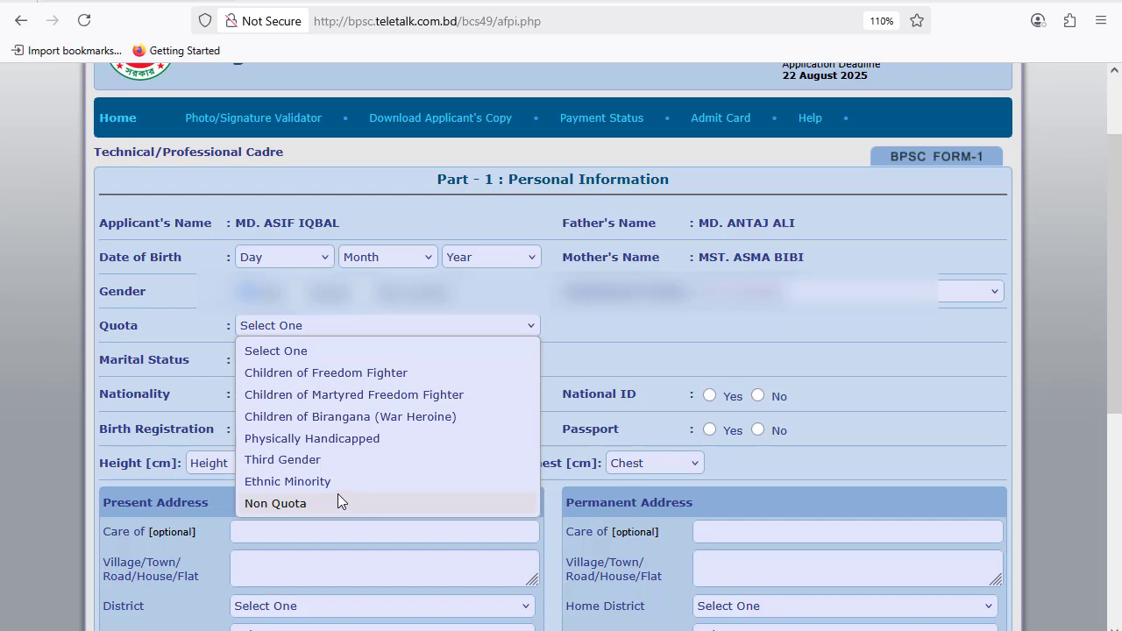
pyautogui.click(526, 325)
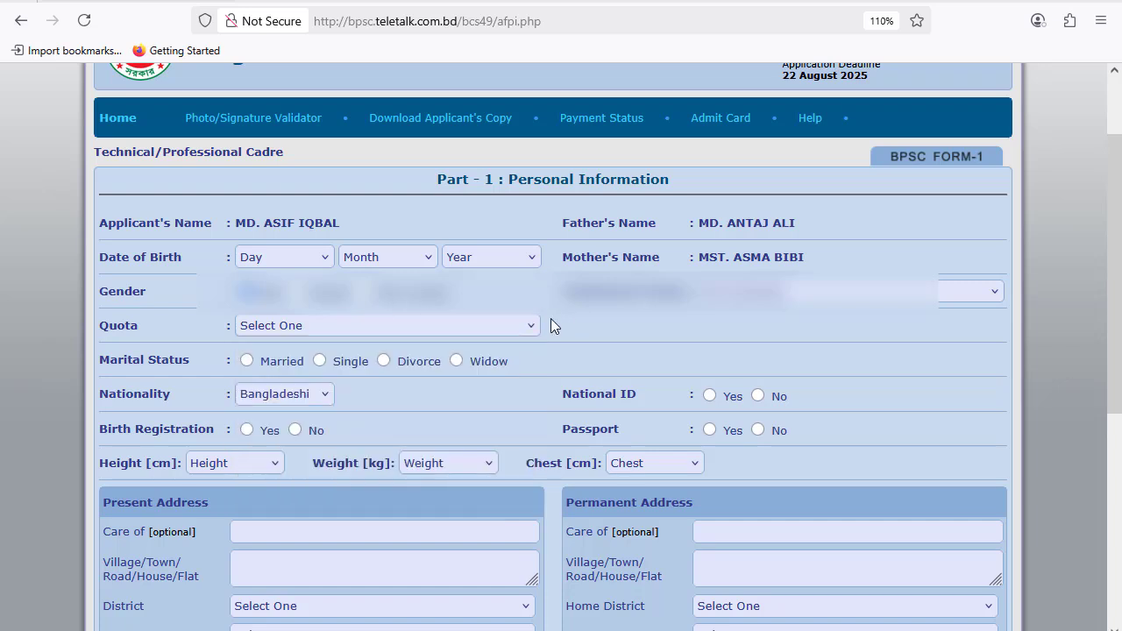
pyautogui.click(399, 329)
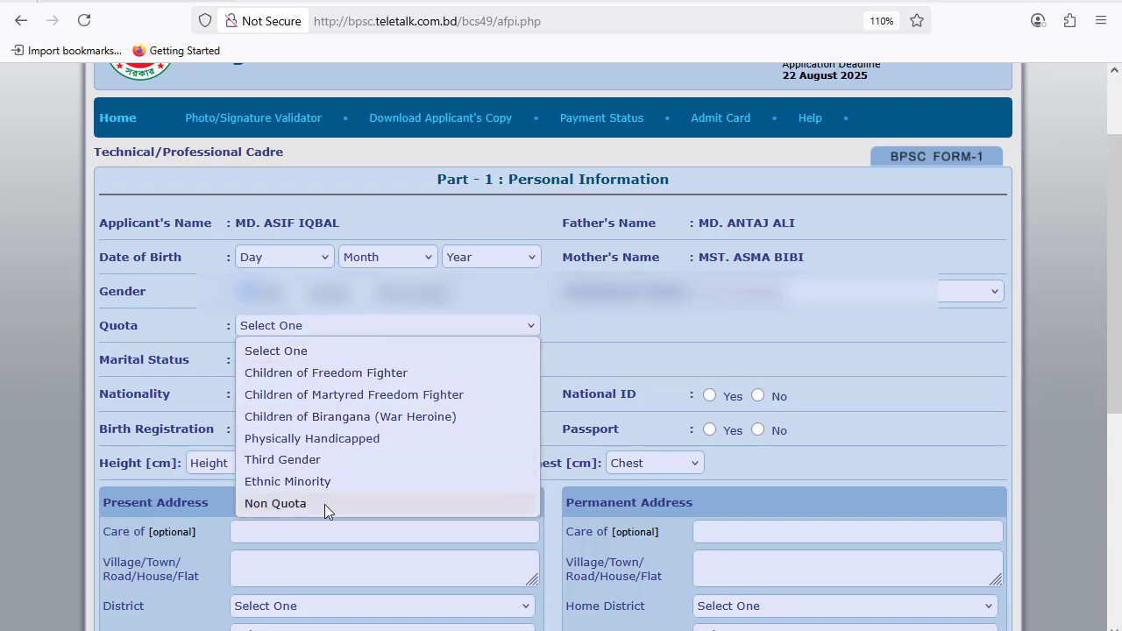
# Step: Try the Divorce and Single marital status options, and set the marital status to Married, leaving the spouse name blank
pyautogui.scroll(-4, 646, 342)
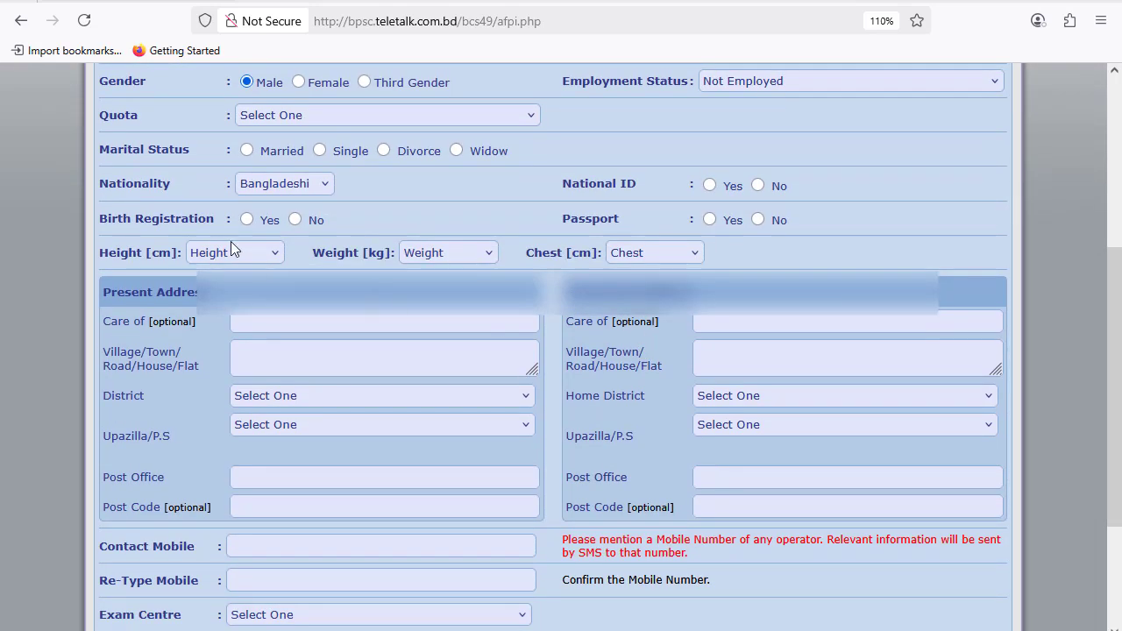
pyautogui.click(384, 150)
pyautogui.click(323, 151)
pyautogui.click(248, 150)
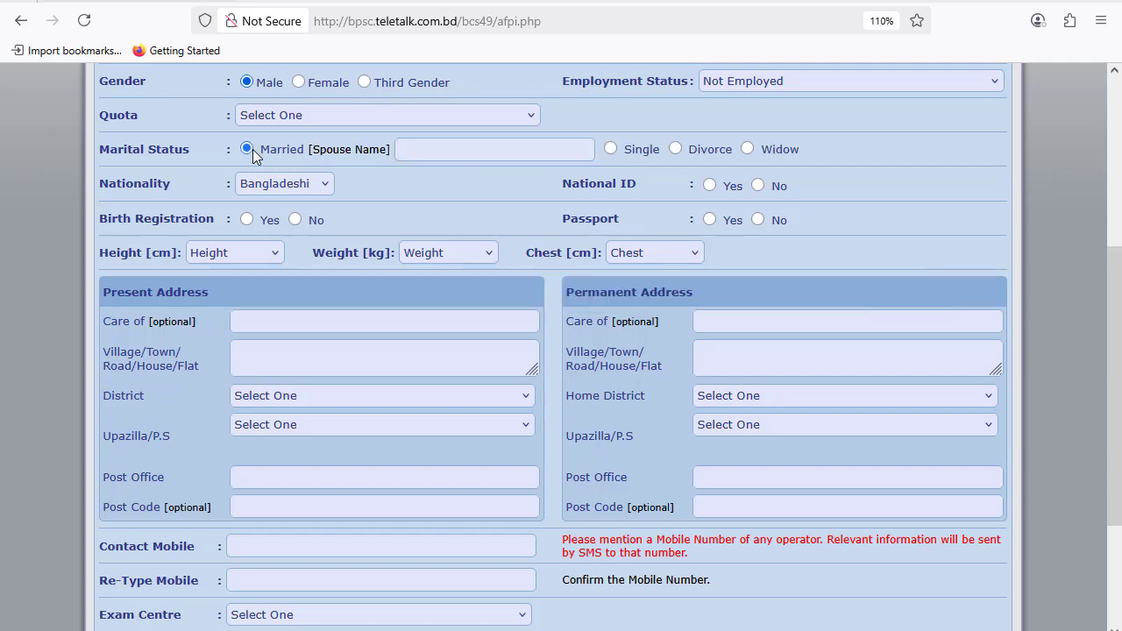
pyautogui.click(487, 149)
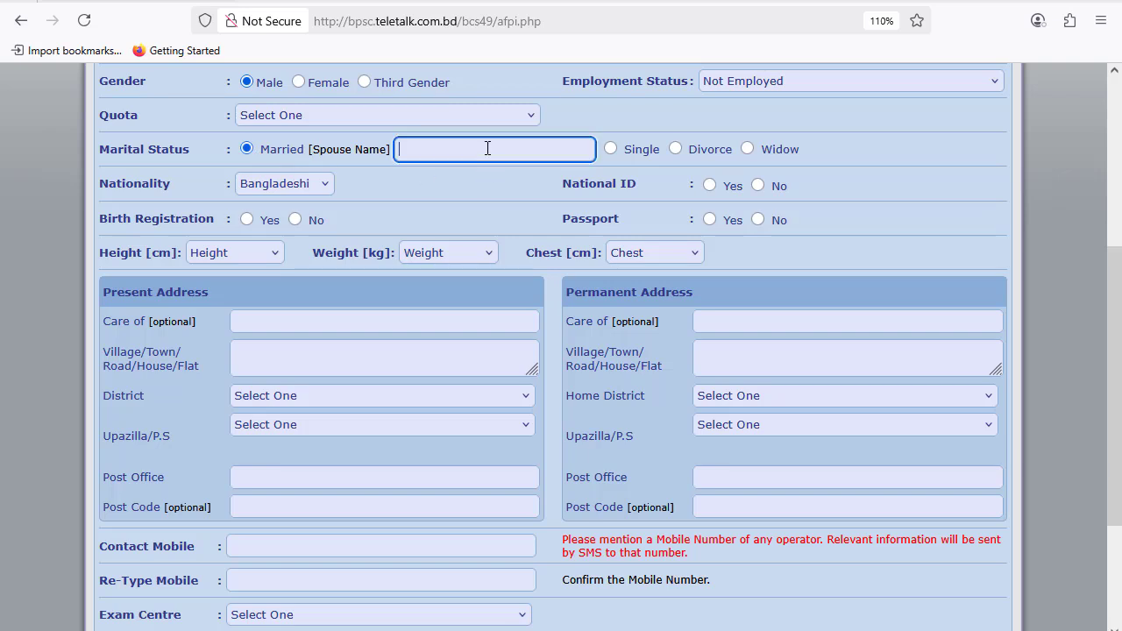
pyautogui.click(835, 154)
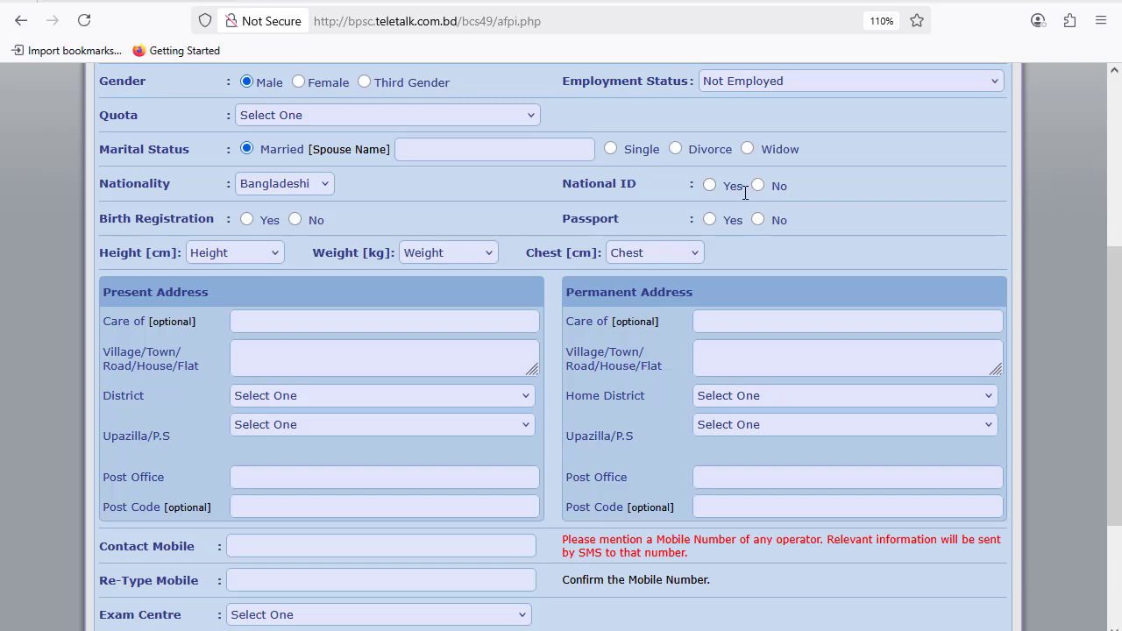
# Step: Answer Yes for National ID, and No for both Passport and Birth Registration
pyautogui.click(710, 187)
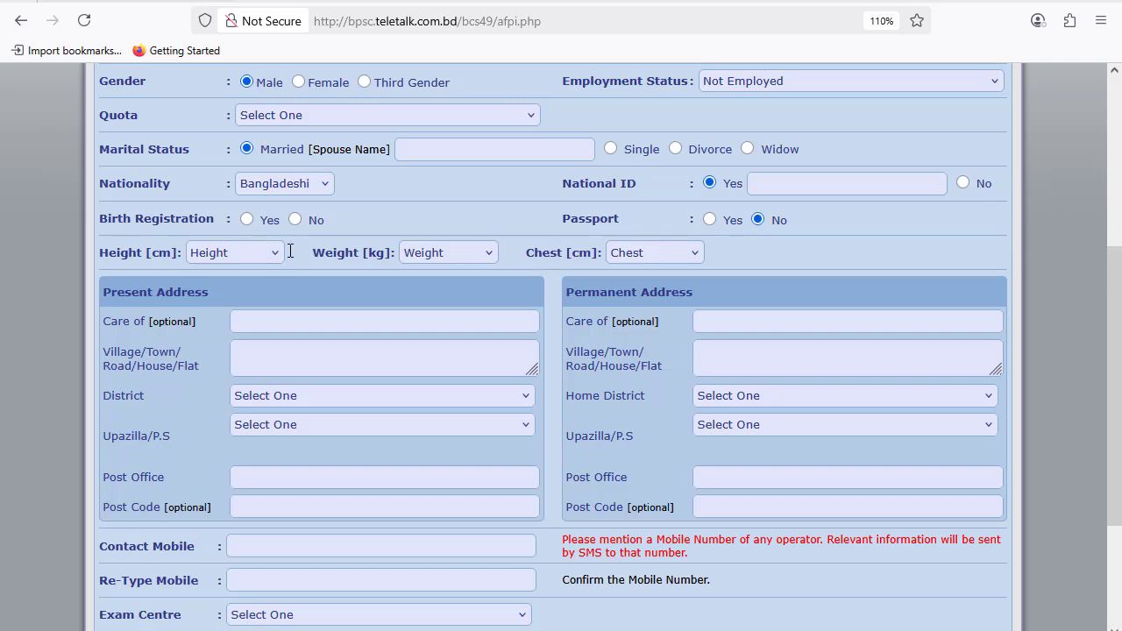
pyautogui.click(296, 220)
# Step: Check the height and chest choices without selecting any, and set the weight to 51 kg
pyautogui.click(251, 251)
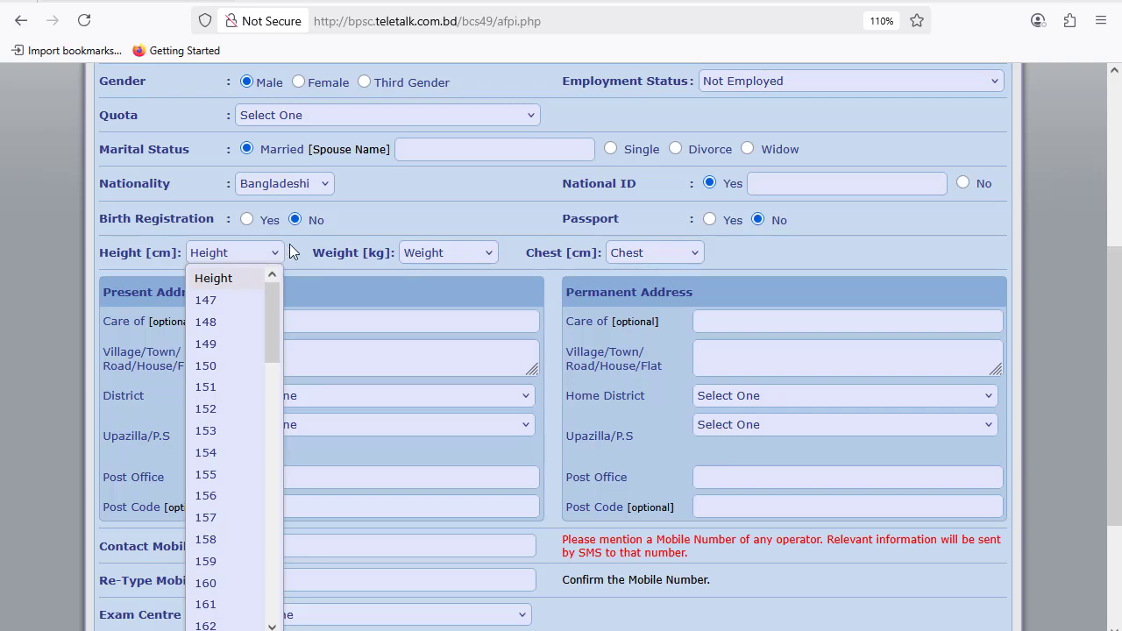
pyautogui.click(292, 251)
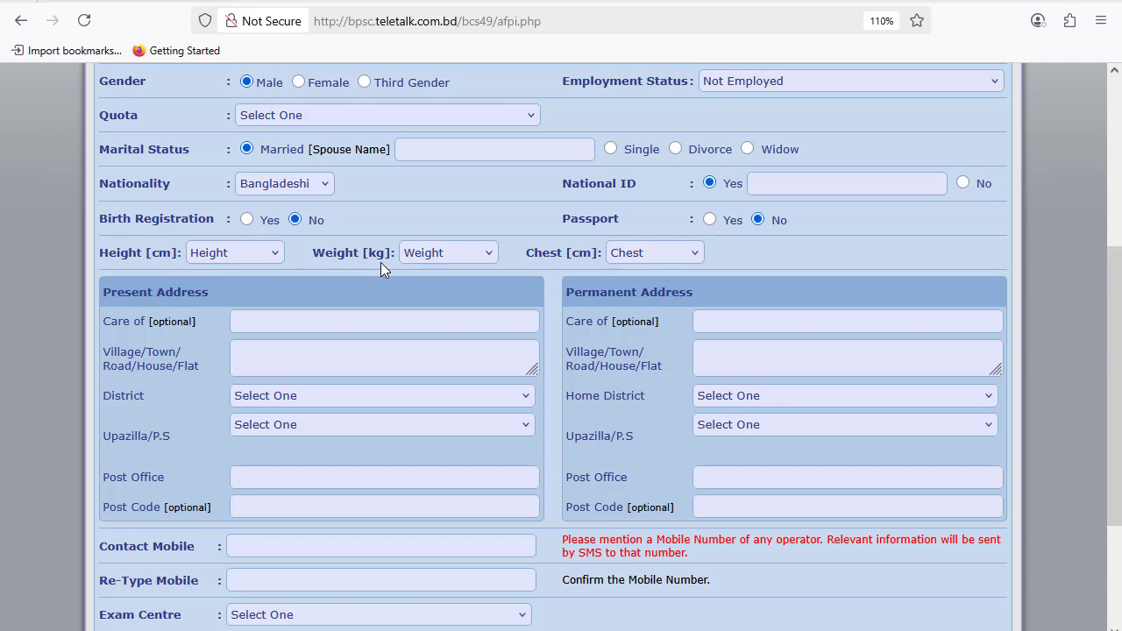
pyautogui.click(447, 248)
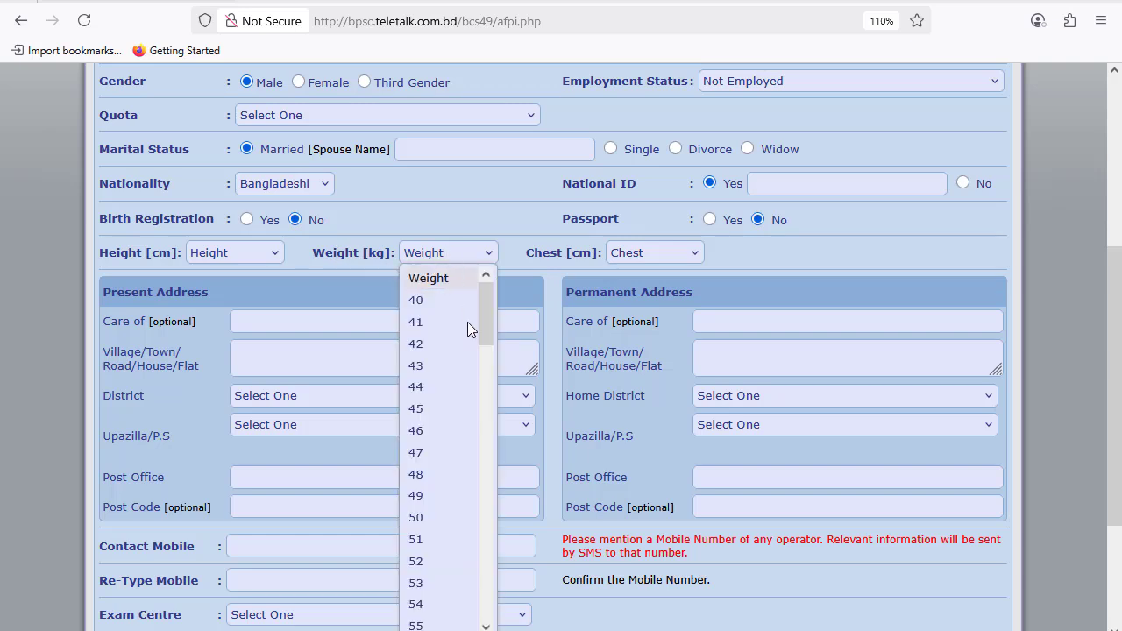
pyautogui.click(438, 544)
pyautogui.click(654, 256)
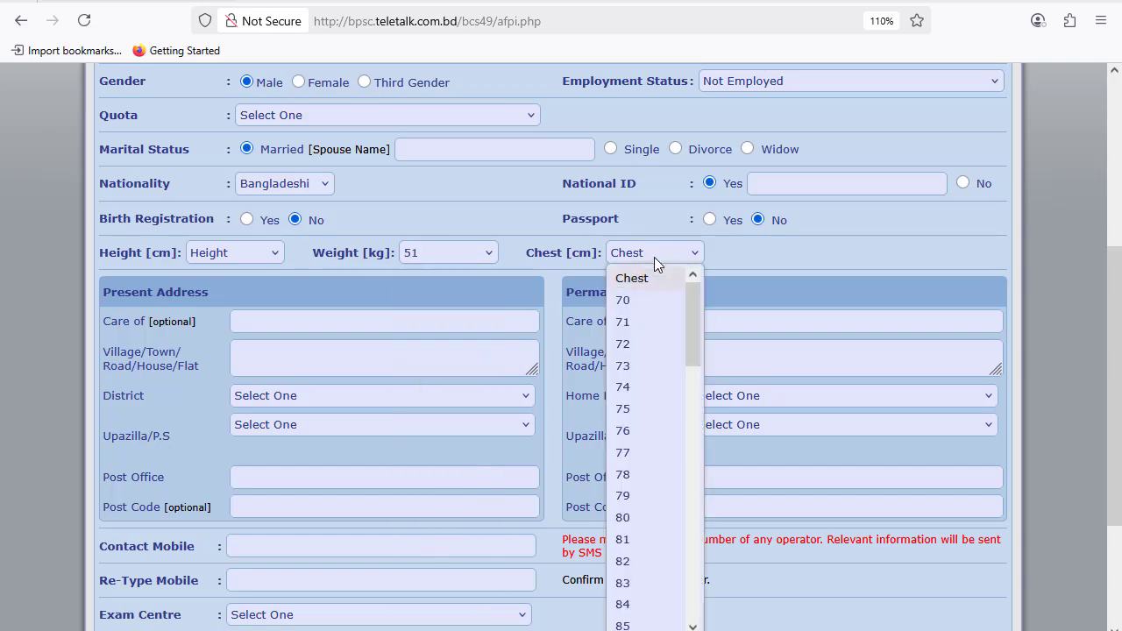
pyautogui.click(741, 261)
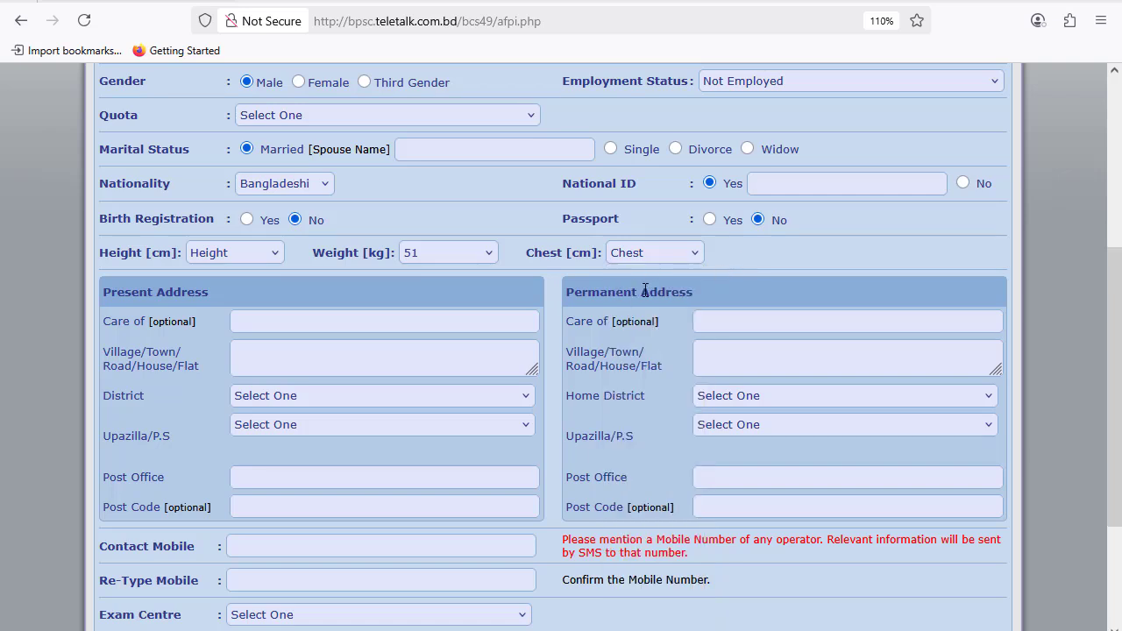
# Step: Go through the present address fields, including the district choices, and the permanent address Care of field without entering anything
pyautogui.scroll(-2, 645, 290)
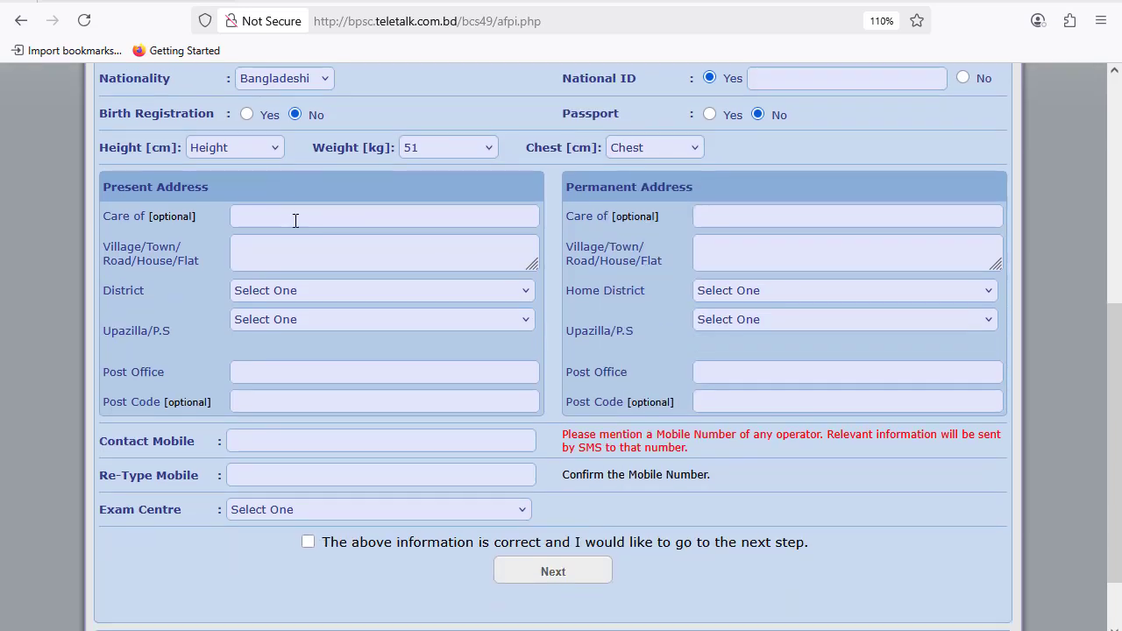
pyautogui.click(254, 220)
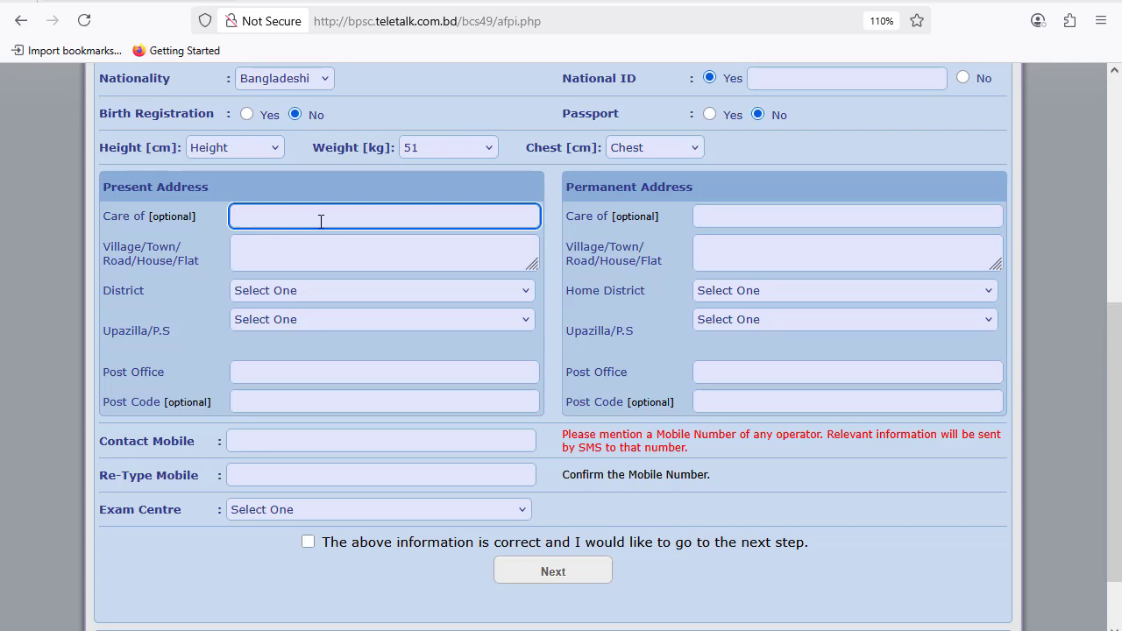
pyautogui.click(287, 247)
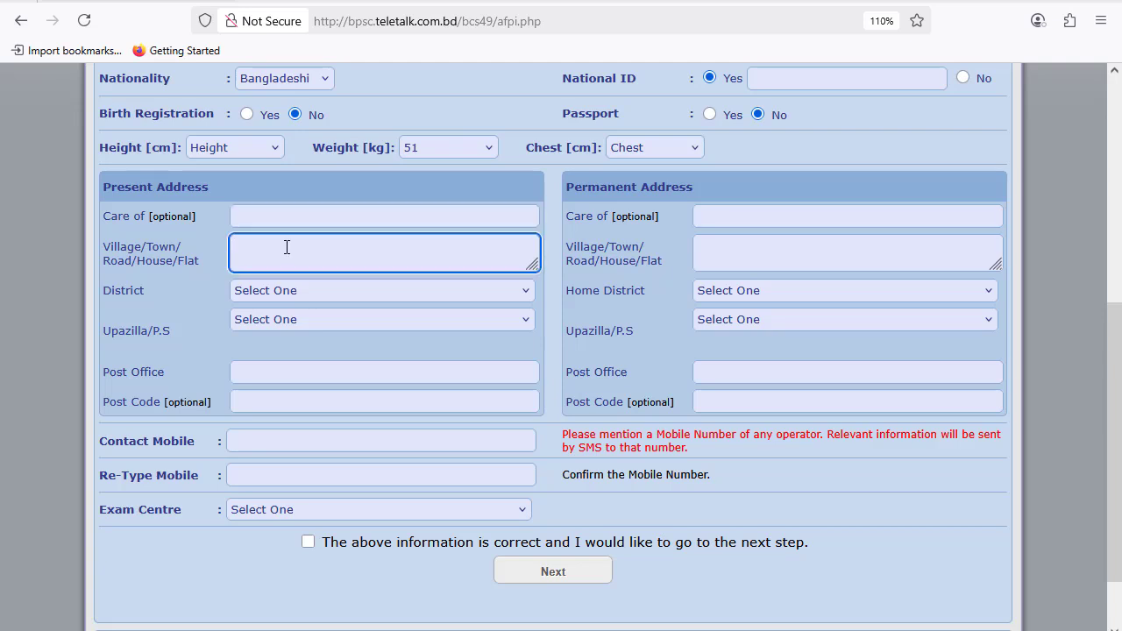
pyautogui.click(297, 291)
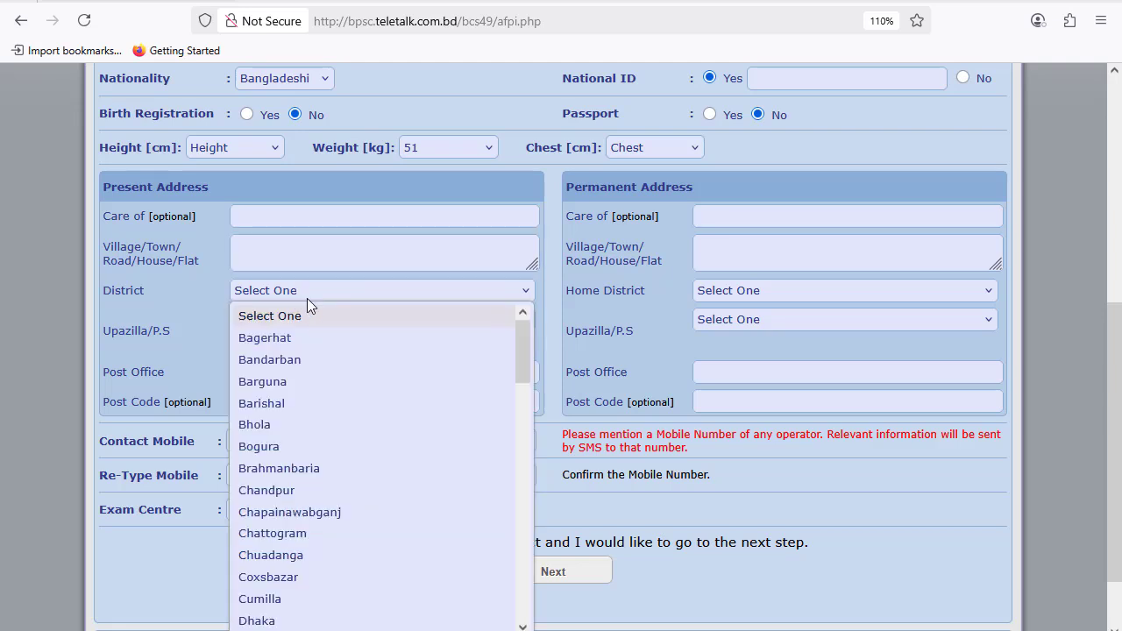
pyautogui.click(307, 298)
pyautogui.click(307, 320)
pyautogui.click(307, 320)
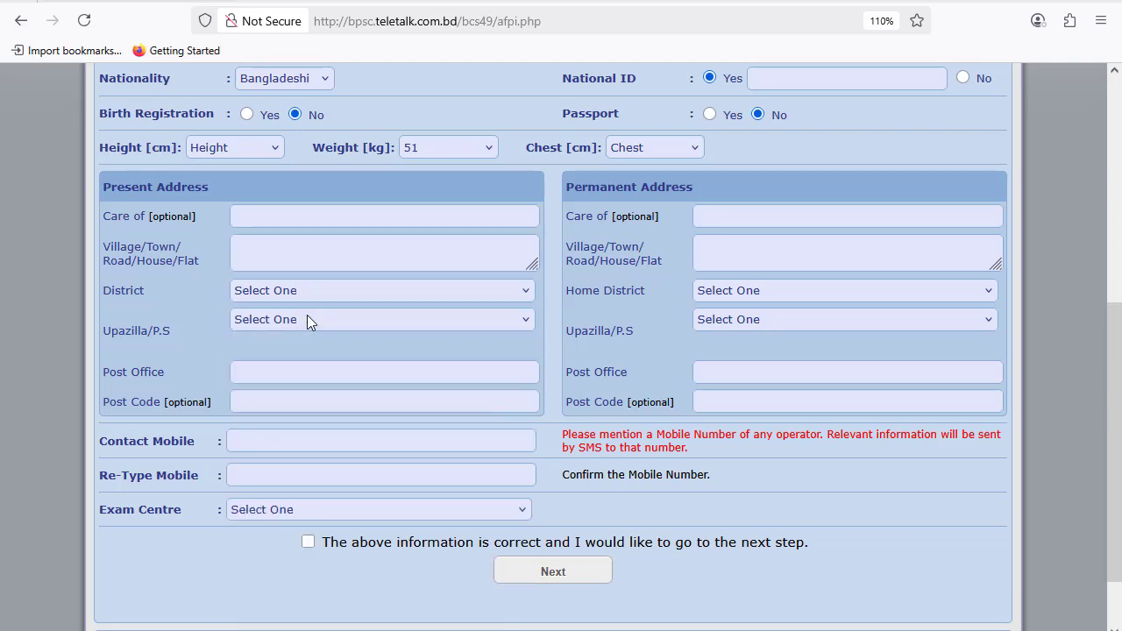
pyautogui.click(316, 374)
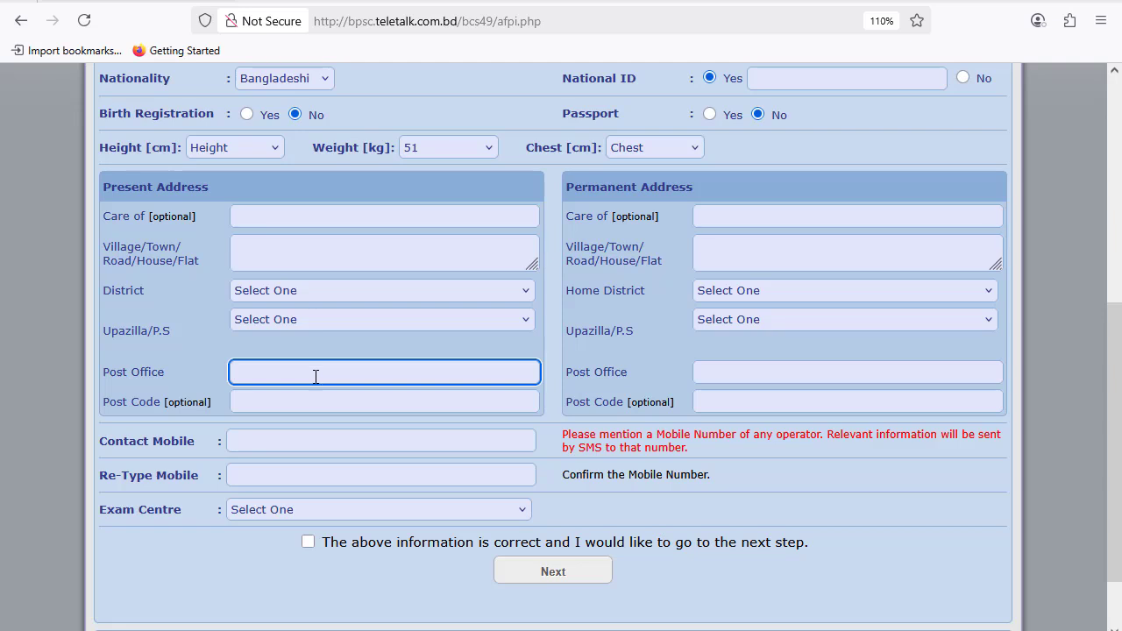
pyautogui.click(307, 404)
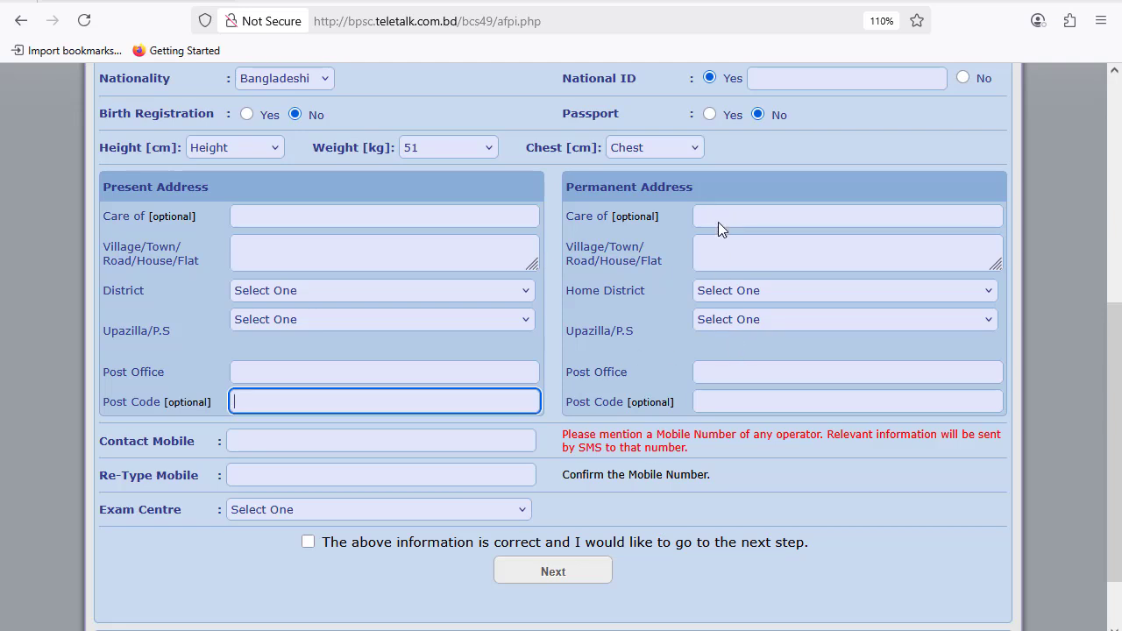
pyautogui.click(764, 218)
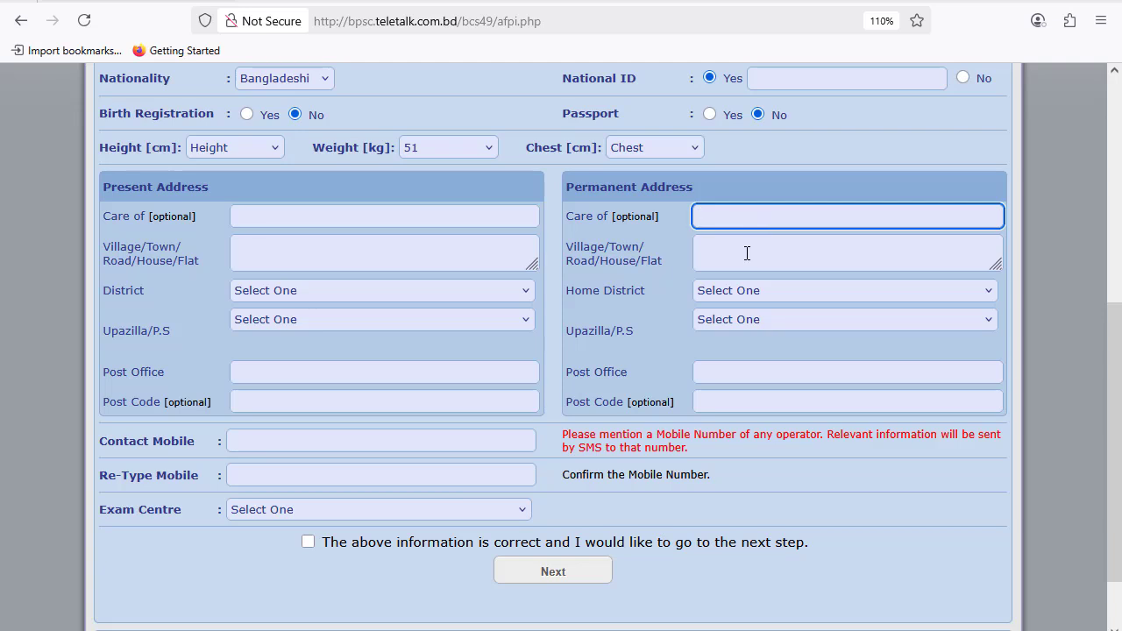
# Step: Set the exam centre to DHAKA, leaving the contact mobile and re-type mobile fields blank
pyautogui.scroll(-2, 745, 259)
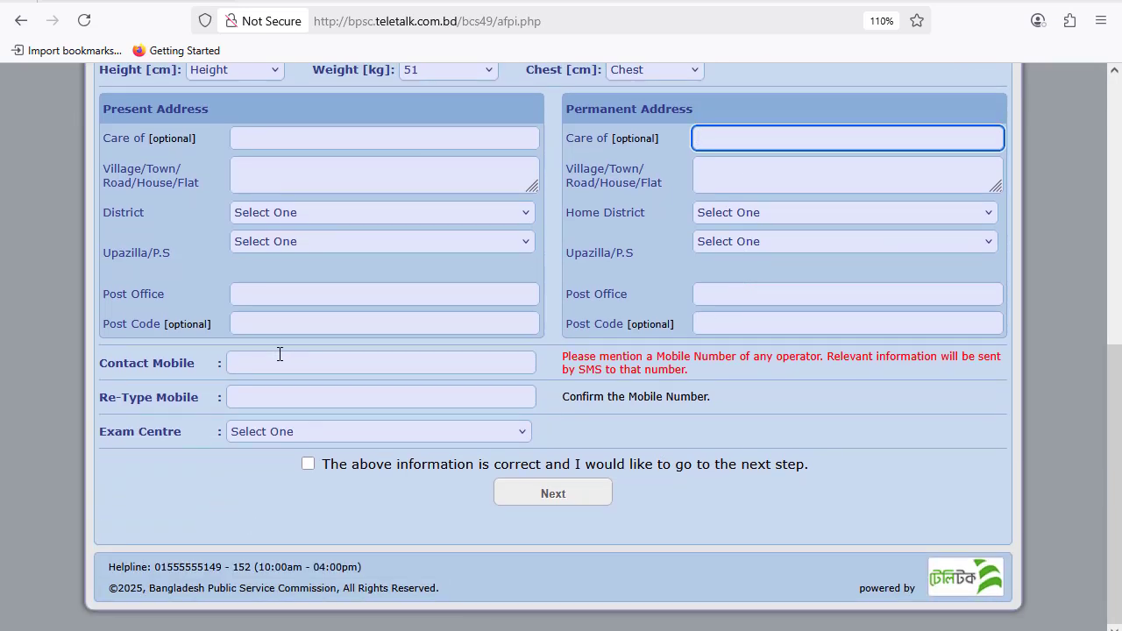
pyautogui.click(280, 355)
pyautogui.click(272, 399)
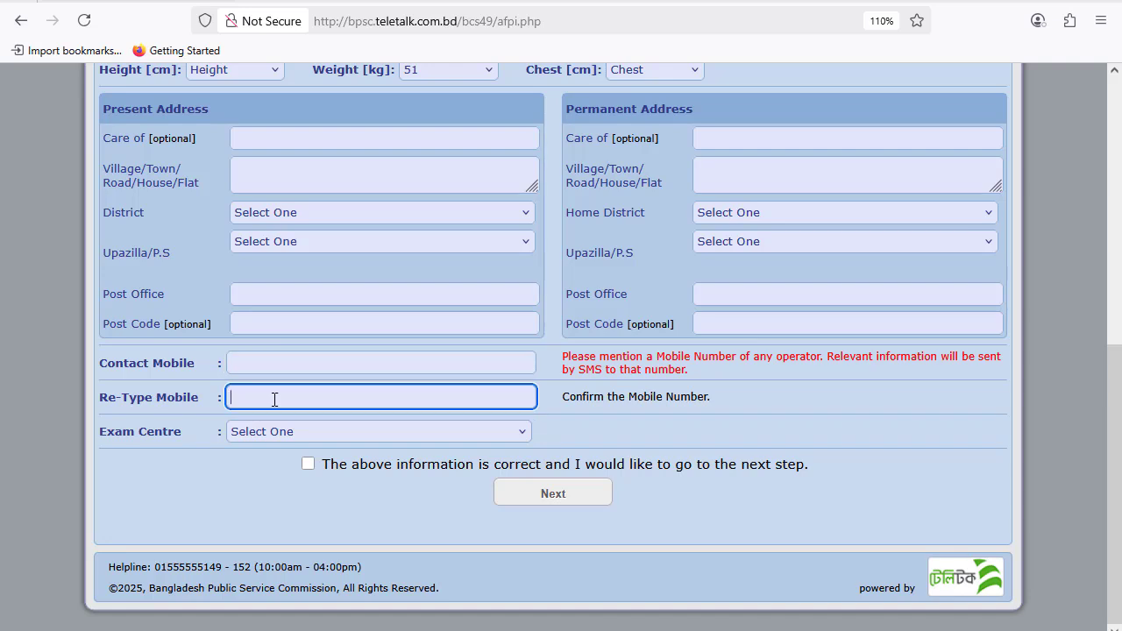
pyautogui.click(295, 431)
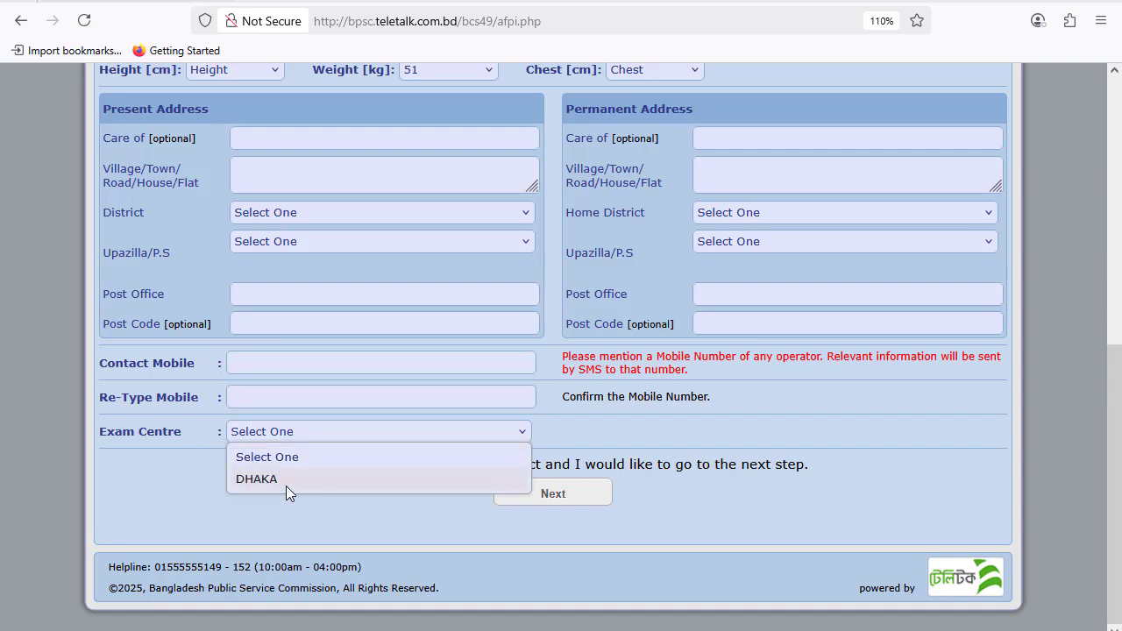
pyautogui.click(286, 486)
pyautogui.click(321, 437)
pyautogui.click(554, 441)
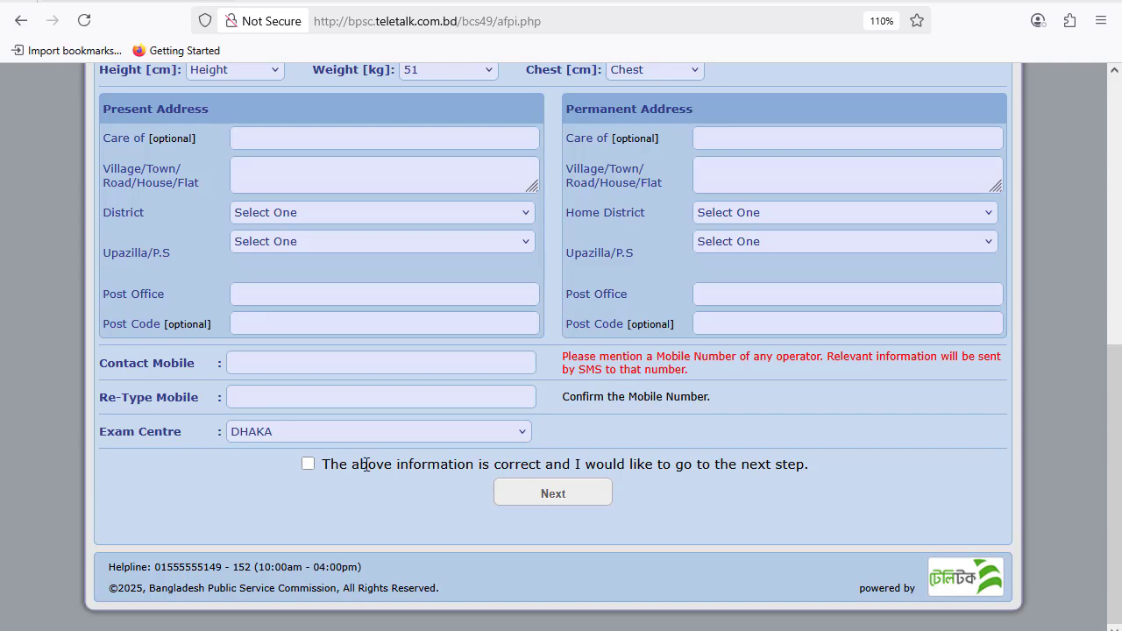
pyautogui.click(307, 466)
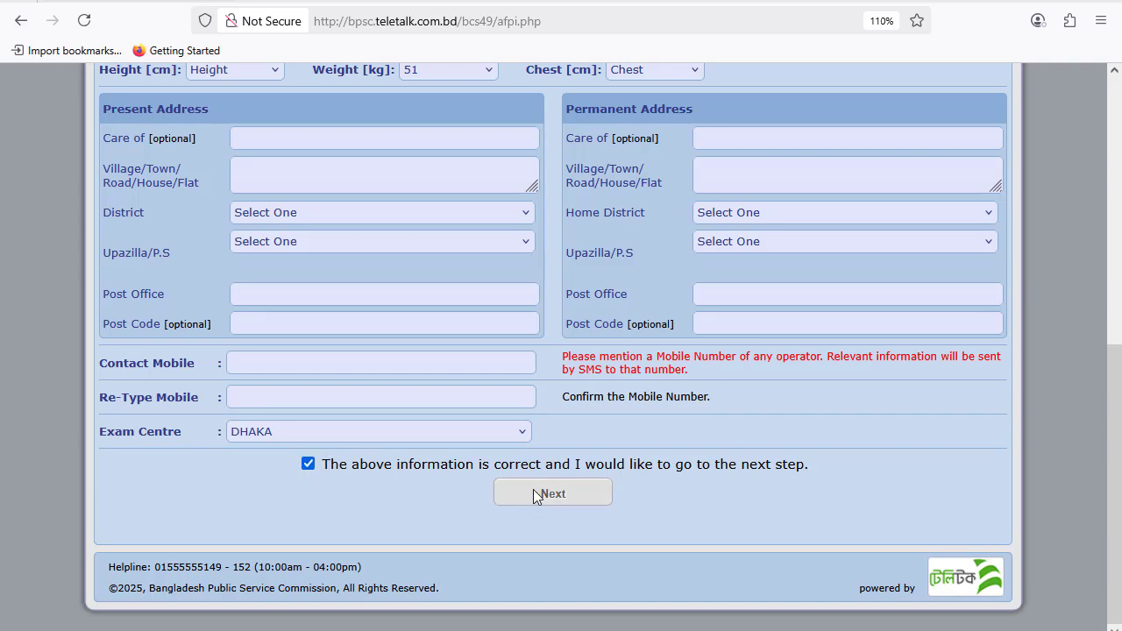
pyautogui.click(307, 466)
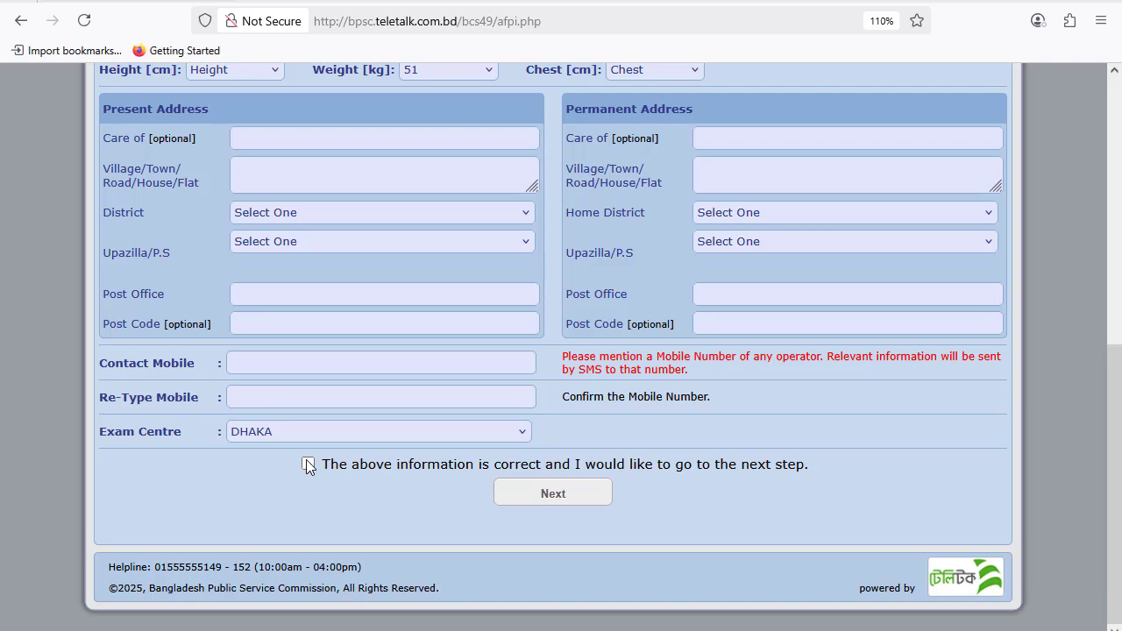
pyautogui.scroll(2, 369, 385)
pyautogui.scroll(5, 369, 385)
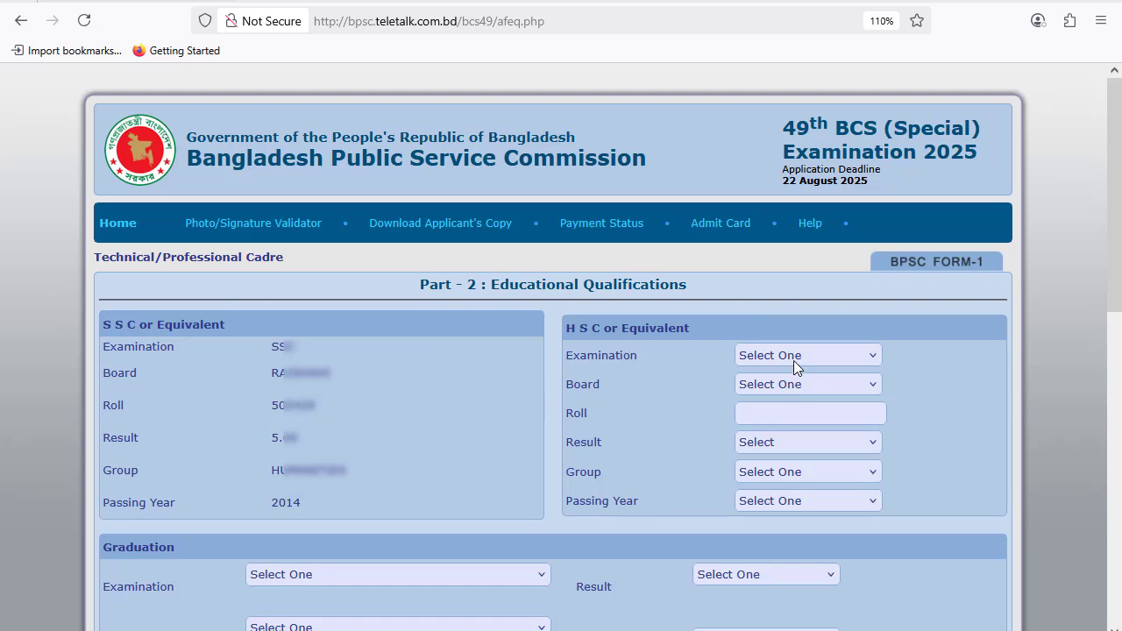
# Step: In the HSC or Equivalent section, set the examination to H.S.C and the board to Rajshahi, and fill in the roll number
pyautogui.click(796, 355)
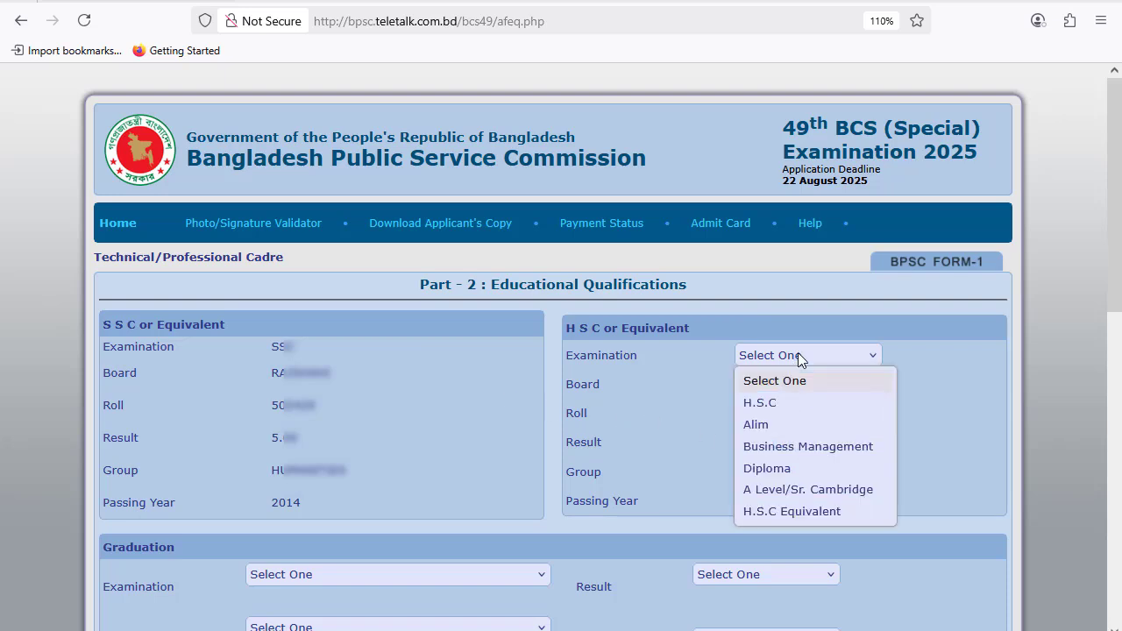
pyautogui.click(784, 404)
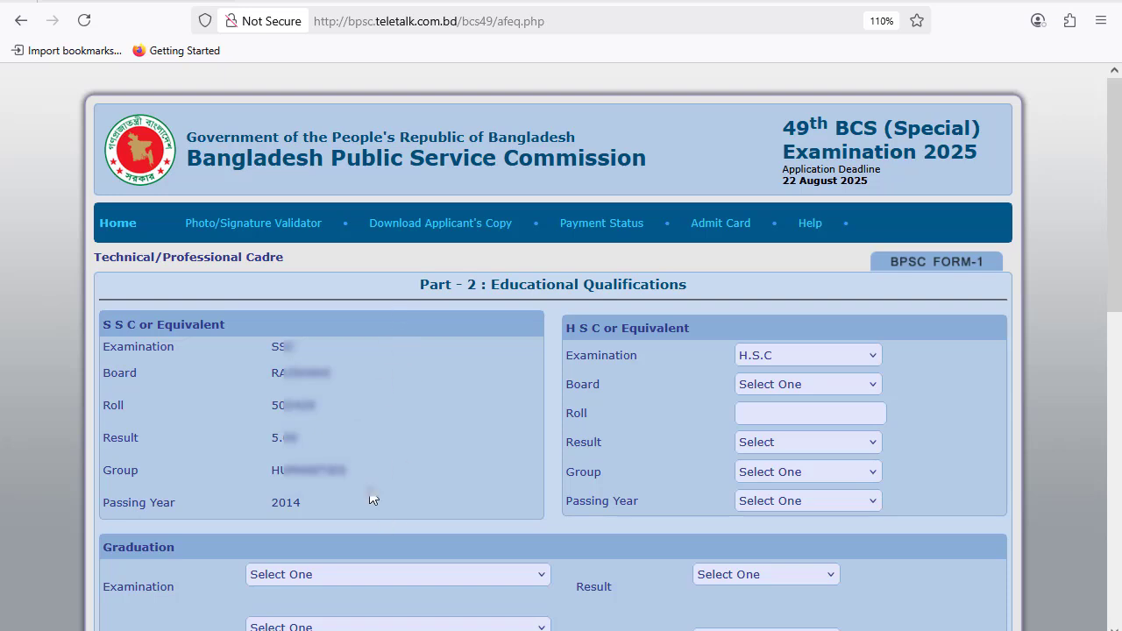
pyautogui.click(801, 384)
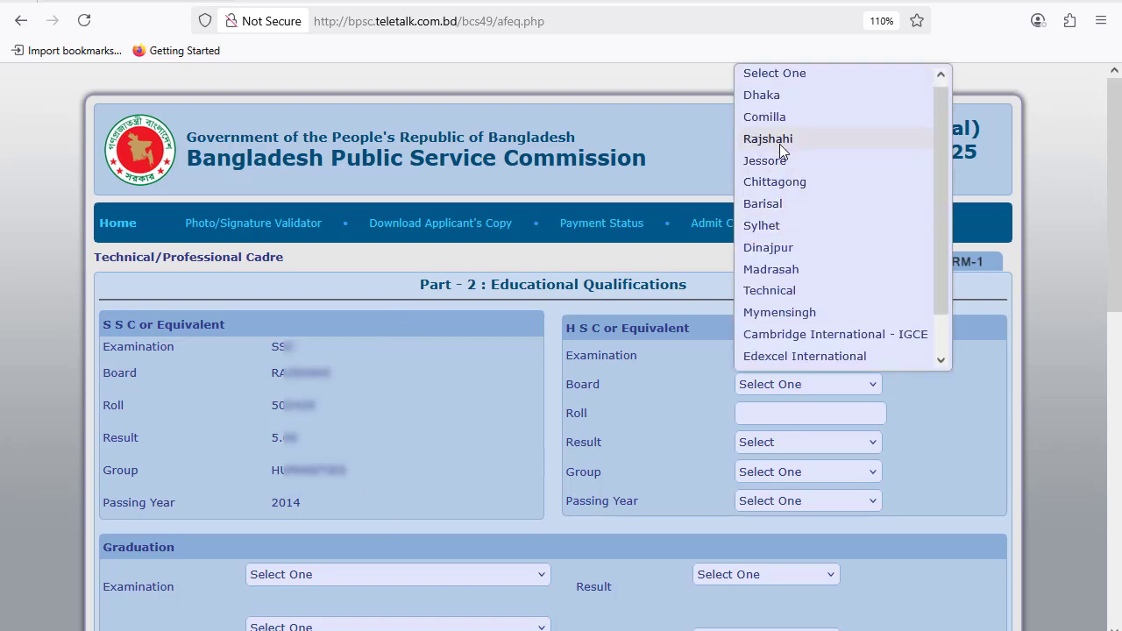
pyautogui.click(779, 144)
pyautogui.click(782, 412)
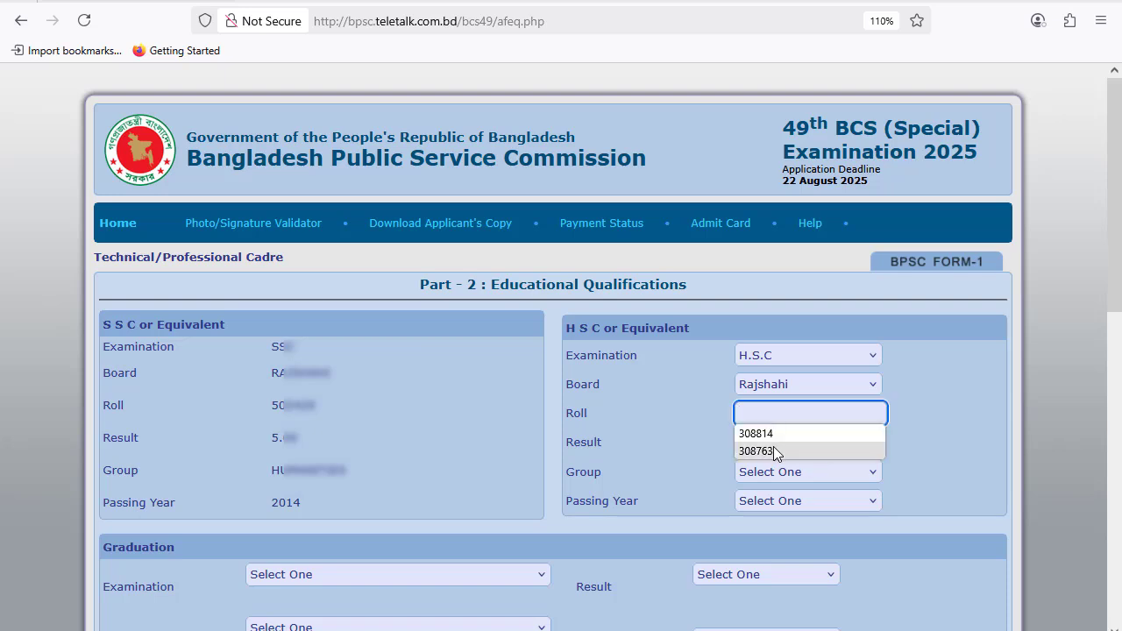
pyautogui.click(773, 450)
# Step: Set the HSC result to GPA/CGPA in scale 5 with a GPA of 4.58
pyautogui.click(772, 442)
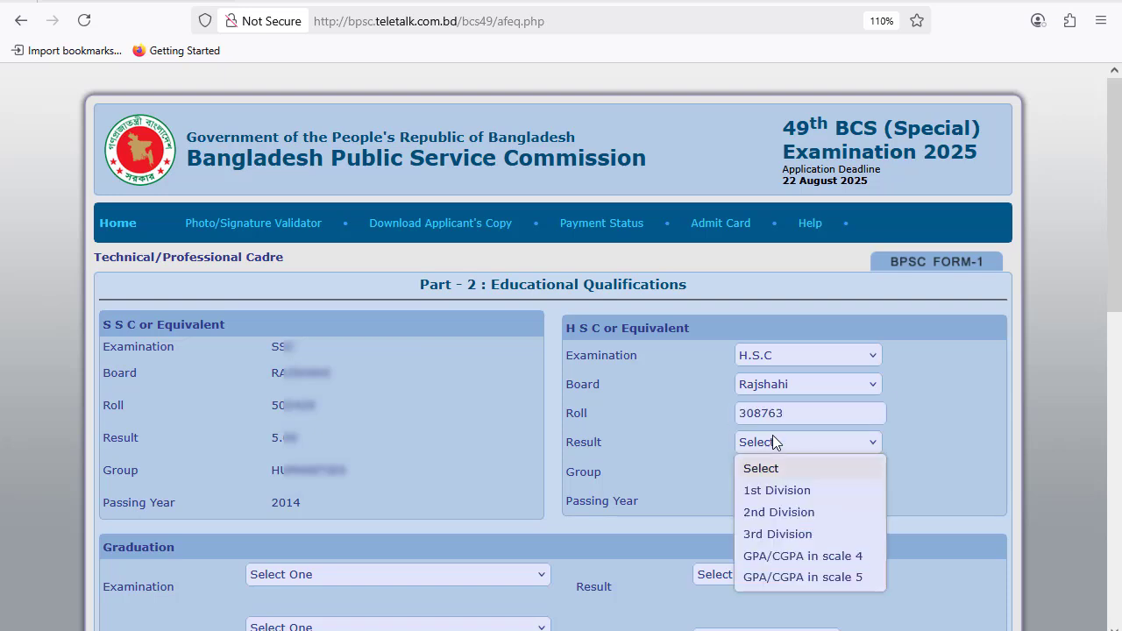
pyautogui.click(815, 577)
pyautogui.click(921, 442)
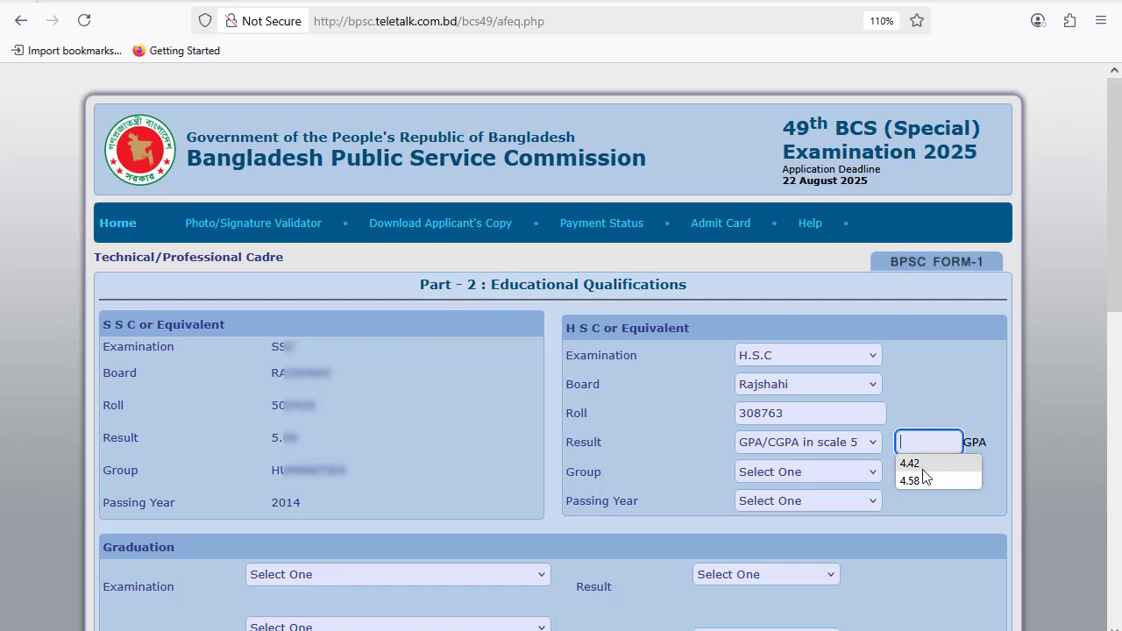
pyautogui.click(919, 484)
# Step: Set the HSC group to Humanities and the passing year to 2016
pyautogui.click(805, 471)
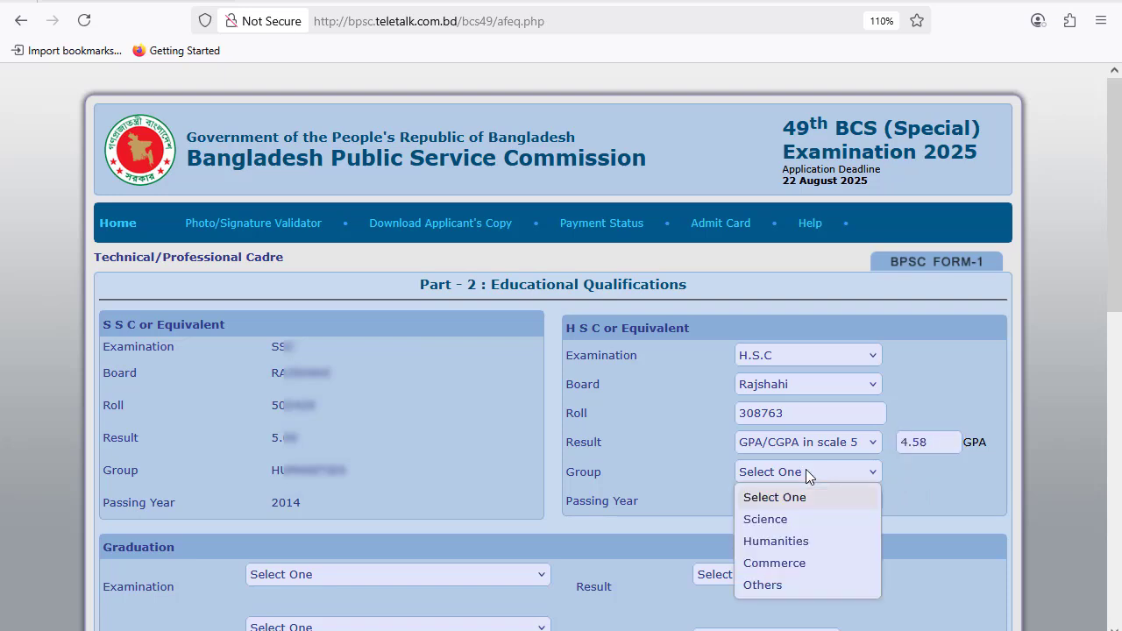
pyautogui.click(794, 542)
pyautogui.click(802, 501)
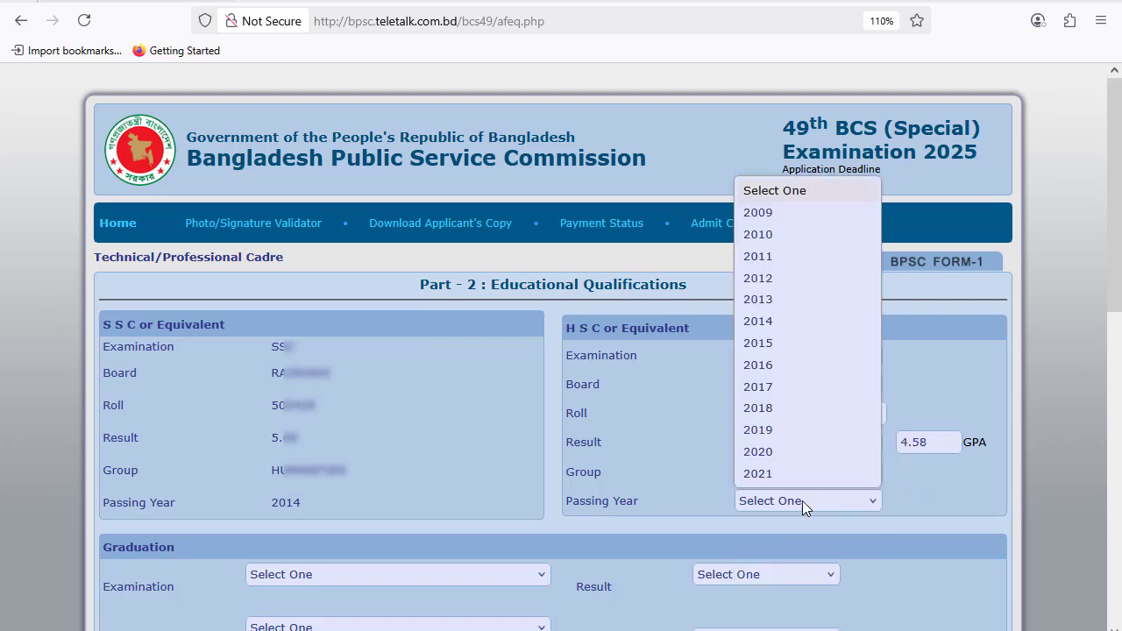
pyautogui.click(768, 369)
# Step: Review the Graduation examination choices and the Subject/Degree list without selecting any
pyautogui.scroll(-3, 872, 519)
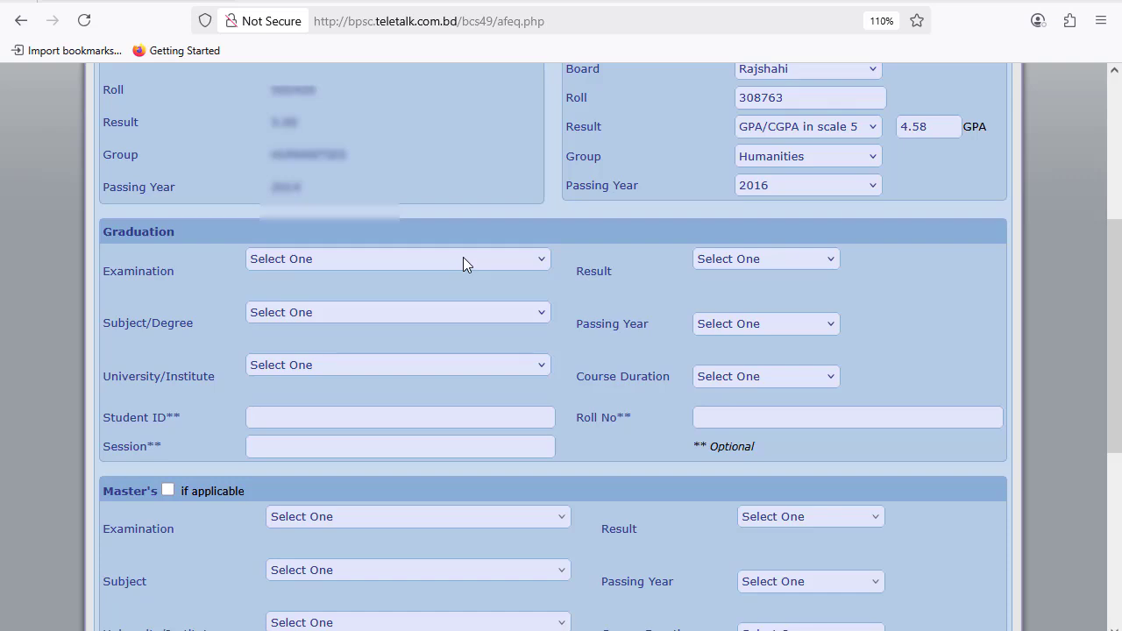
pyautogui.click(462, 260)
pyautogui.click(460, 258)
pyautogui.click(459, 258)
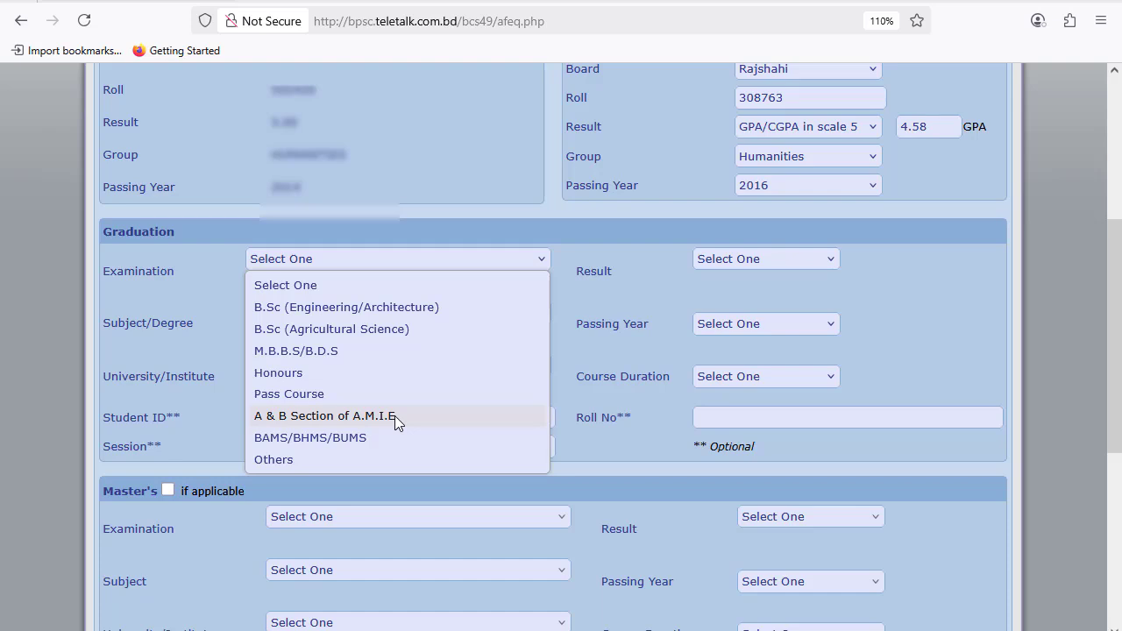
pyautogui.click(524, 233)
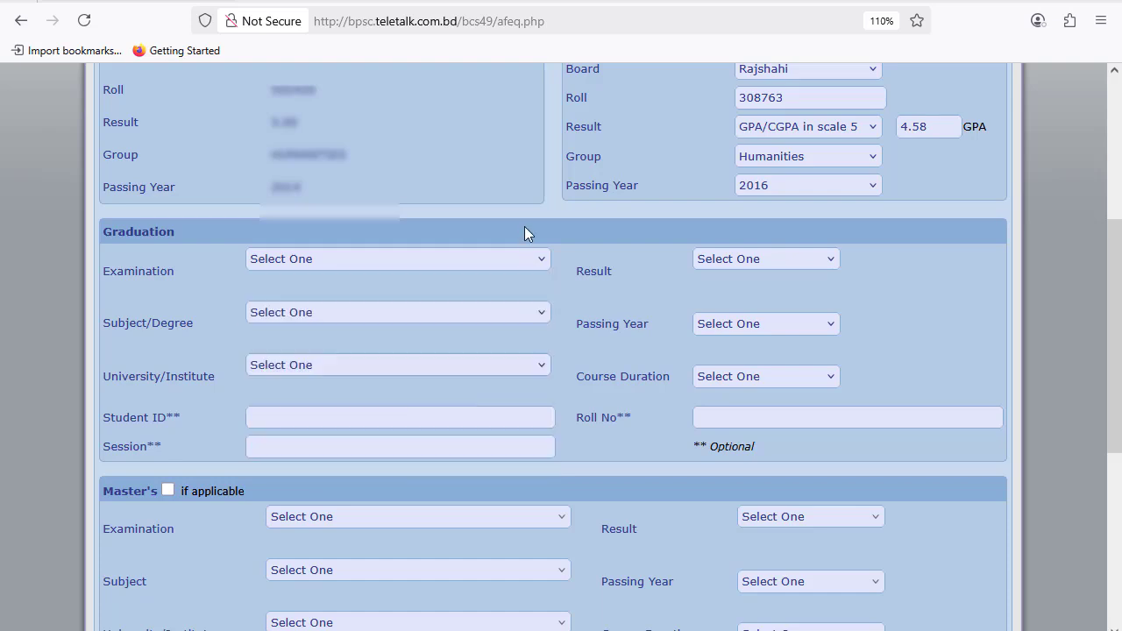
pyautogui.click(392, 314)
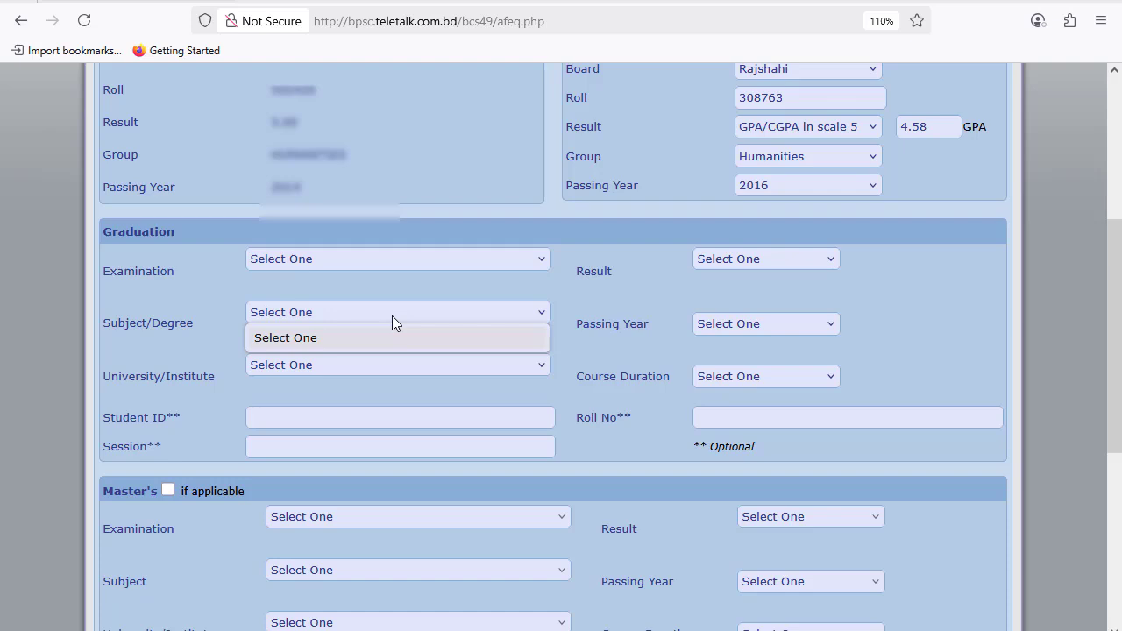
# Step: Set the Graduation examination to Honours and check its subject choices without selecting a subject
pyautogui.click(421, 262)
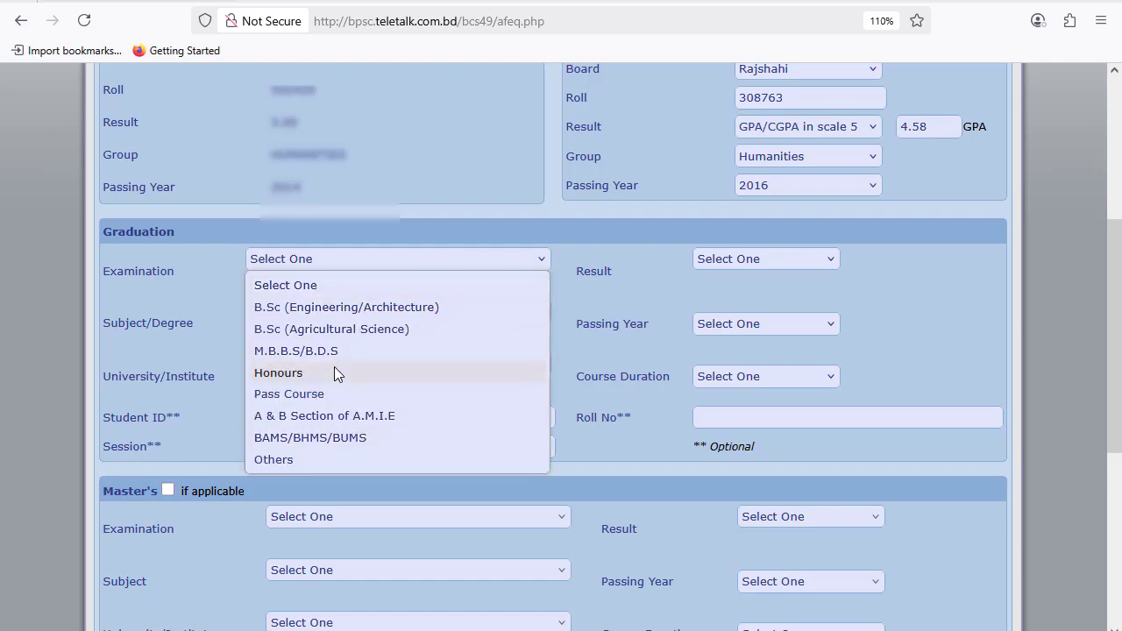
pyautogui.click(368, 372)
pyautogui.click(422, 316)
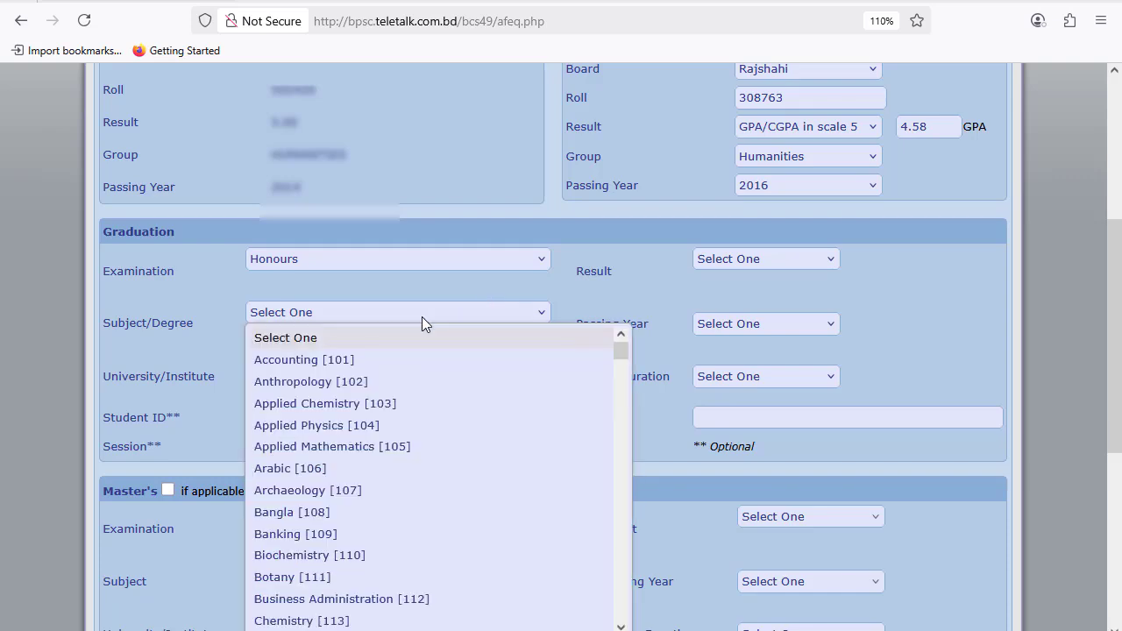
pyautogui.click(427, 294)
pyautogui.click(425, 258)
pyautogui.click(565, 333)
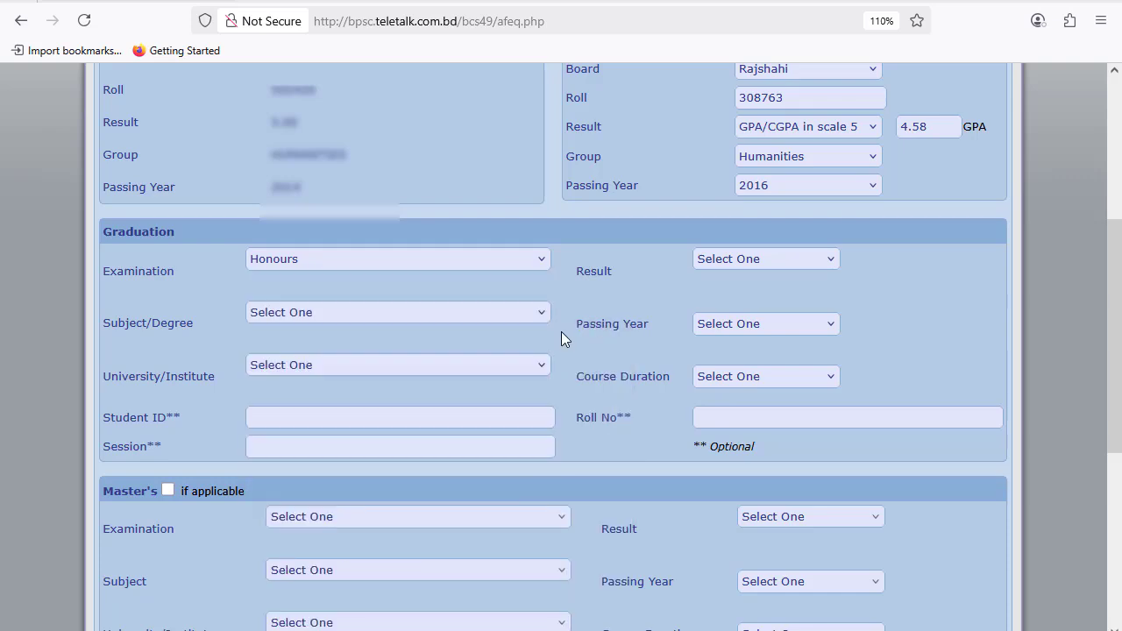
# Step: Review the Graduation University/Institute choices and the optional Student ID and Session fields without entering anything
pyautogui.click(424, 363)
pyautogui.click(561, 429)
pyautogui.click(387, 418)
pyautogui.scroll(-2, 400, 434)
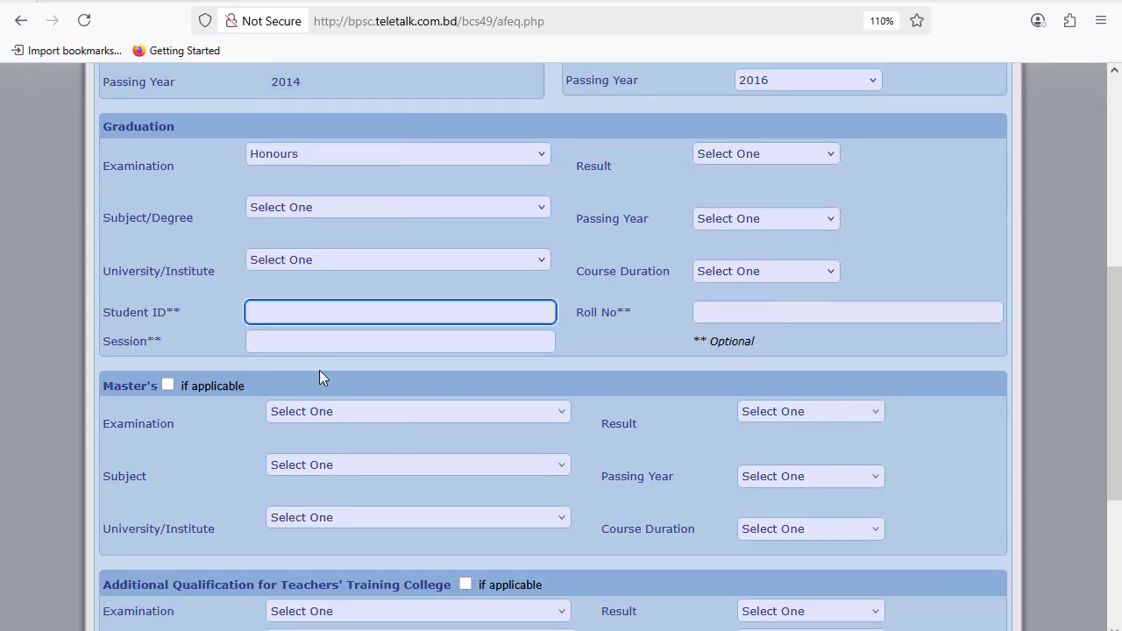
pyautogui.click(175, 312)
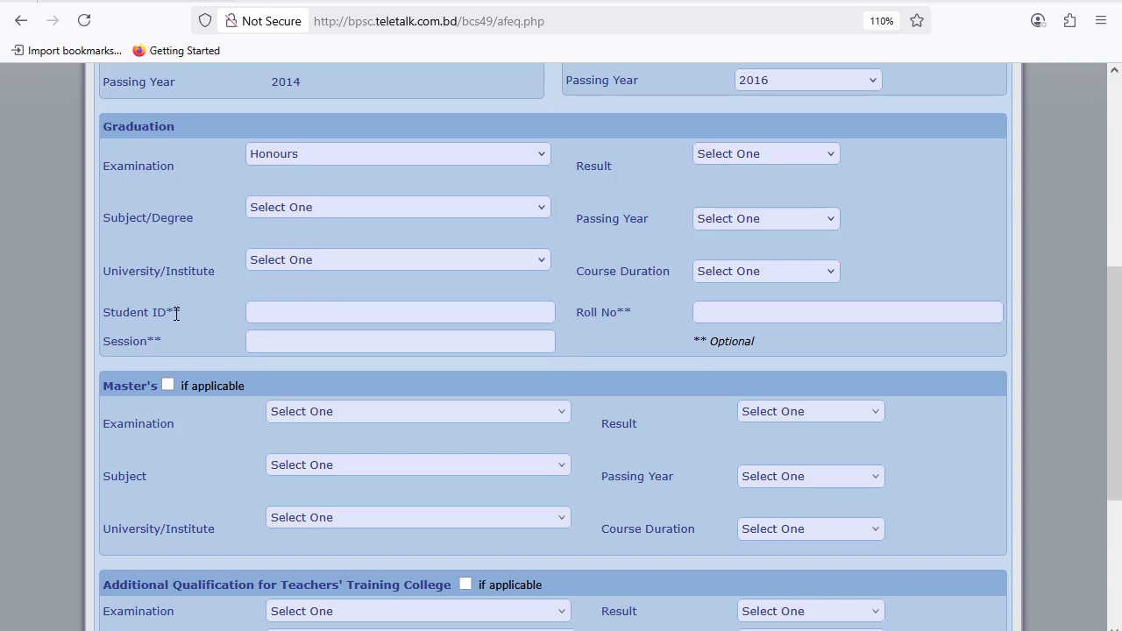
pyautogui.click(417, 344)
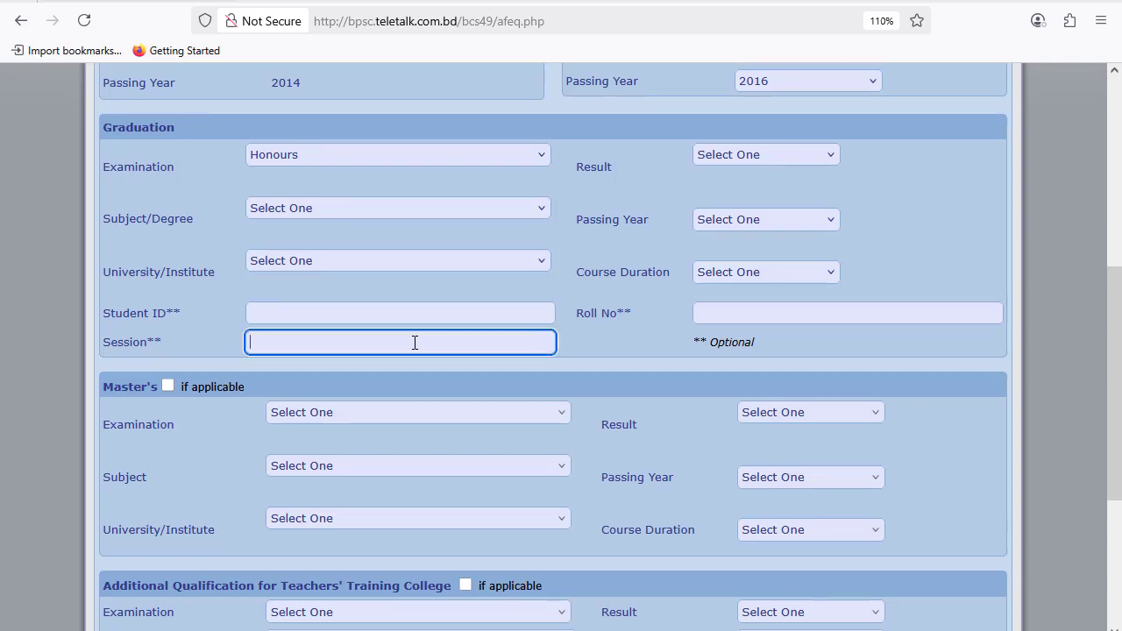
pyautogui.scroll(2, 414, 343)
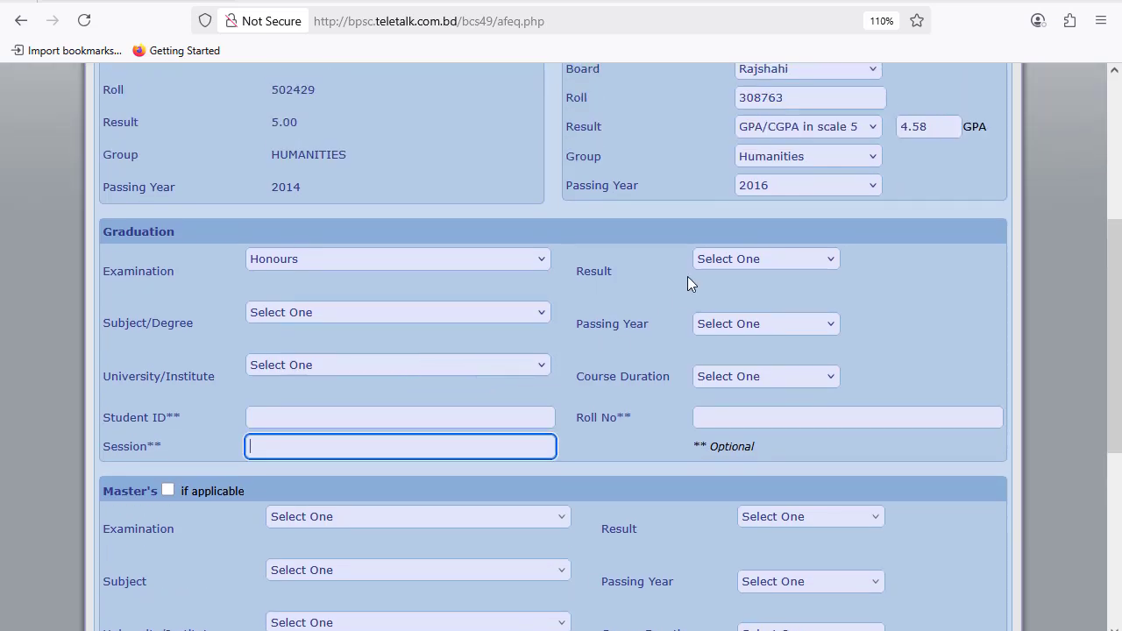
# Step: Set the Graduation result type to GPA/CGPA in scale 4, leaving the GPA value blank
pyautogui.click(733, 261)
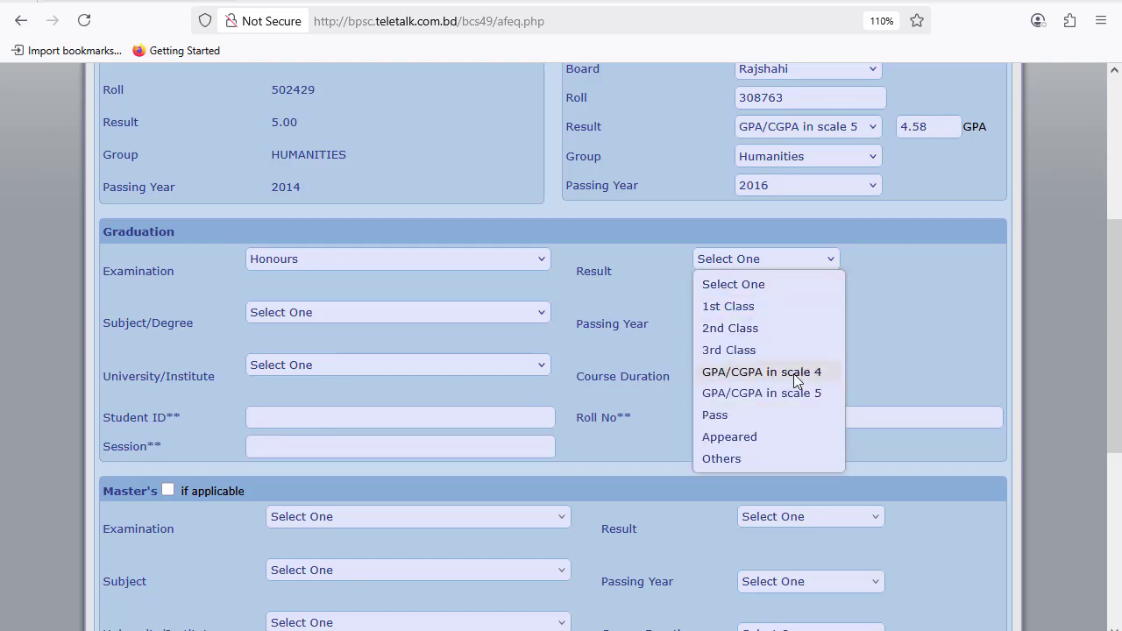
pyautogui.click(887, 342)
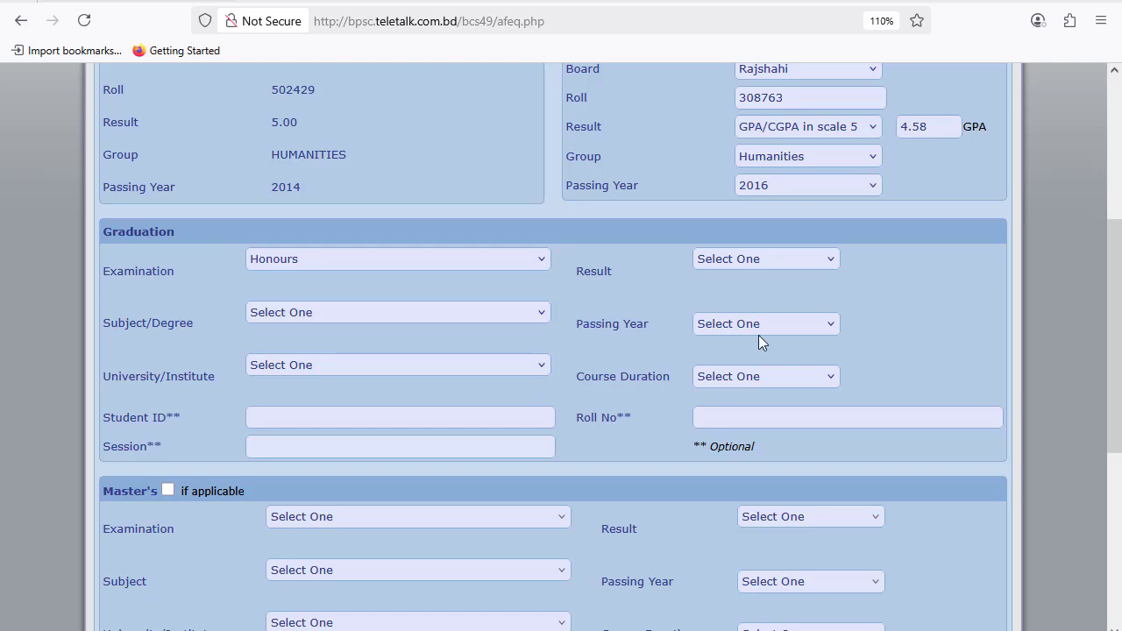
pyautogui.click(757, 258)
pyautogui.click(800, 370)
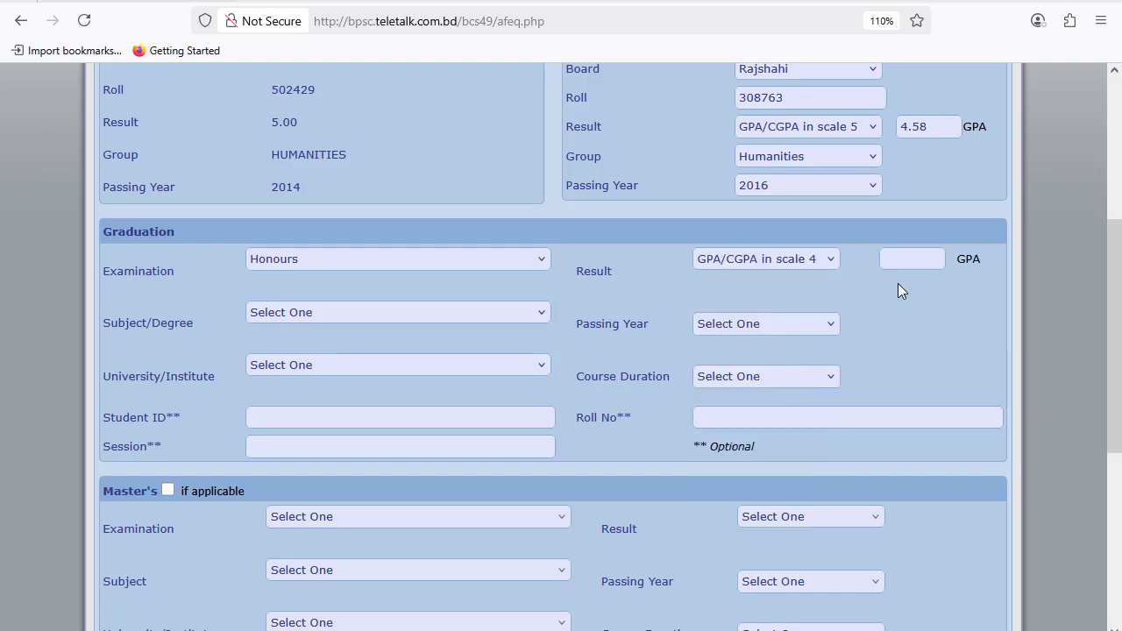
pyautogui.click(917, 256)
pyautogui.click(908, 296)
# Step: Review the Graduation passing year and course duration choices without selecting any
pyautogui.click(772, 336)
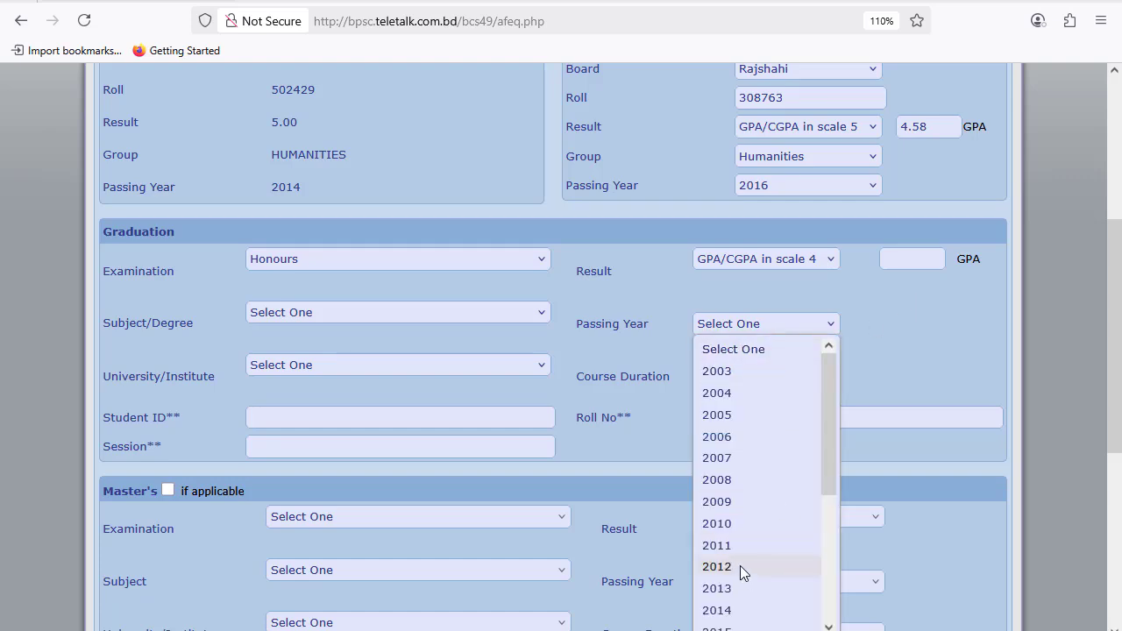
pyautogui.click(887, 368)
pyautogui.click(737, 376)
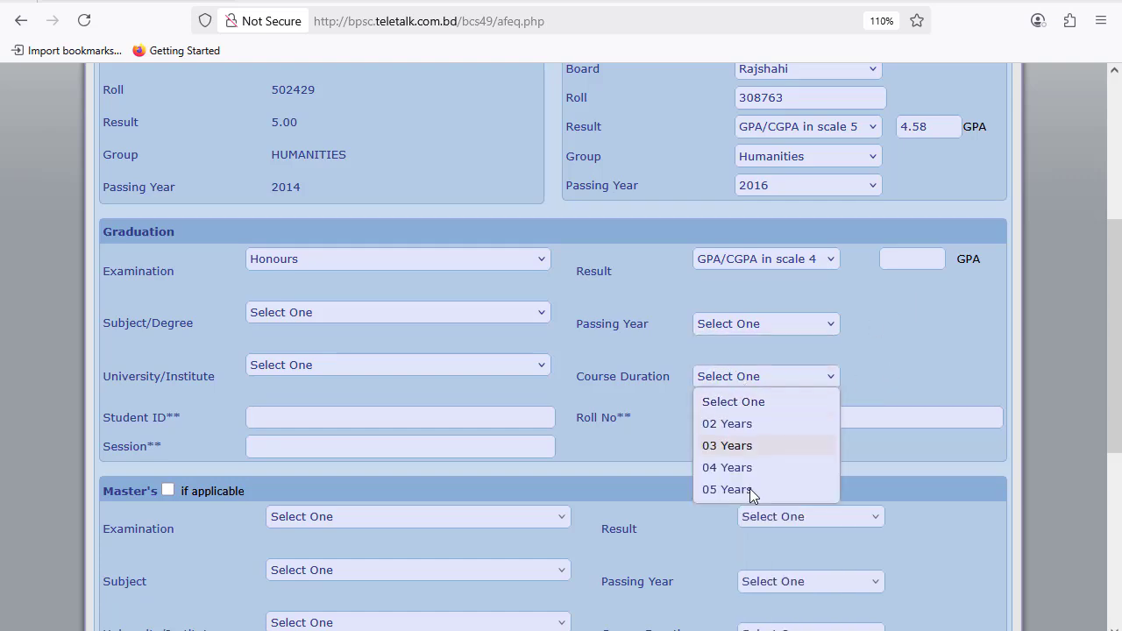
pyautogui.click(891, 357)
pyautogui.scroll(-2, 744, 369)
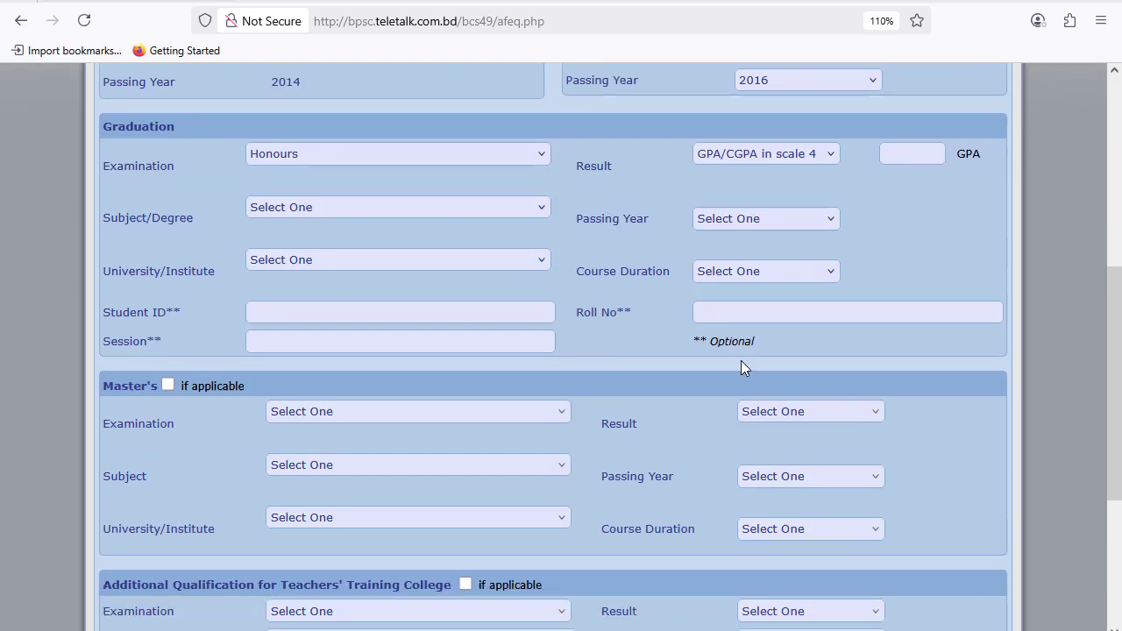
pyautogui.scroll(2, 737, 333)
# Step: Mark the Master's section as applicable and set its examination to M.A
pyautogui.scroll(-4, 462, 512)
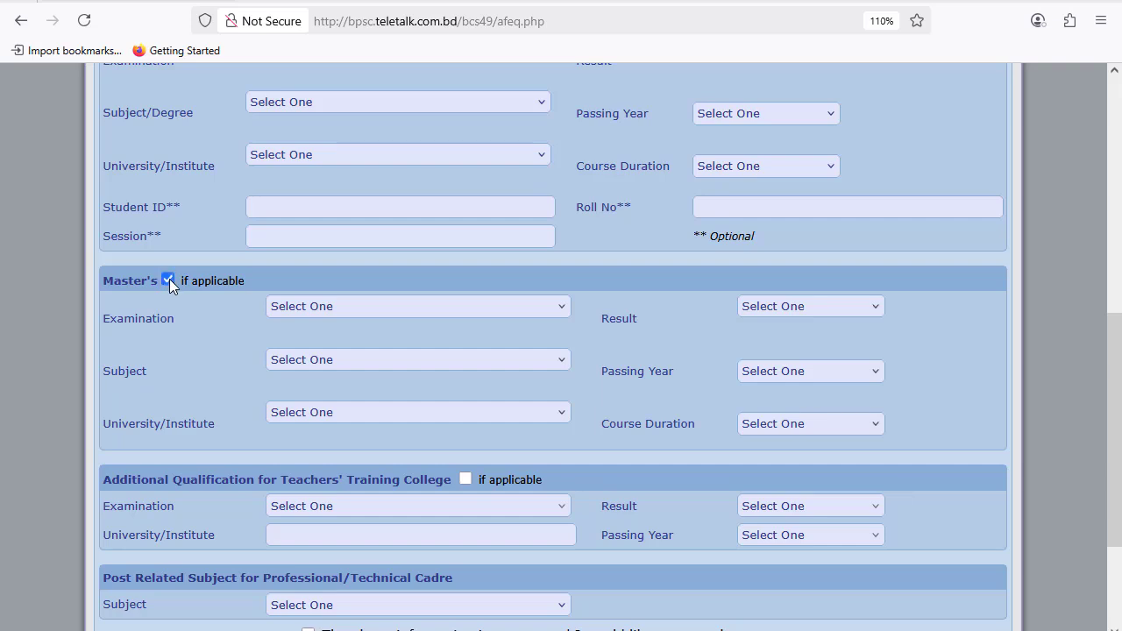
pyautogui.click(338, 306)
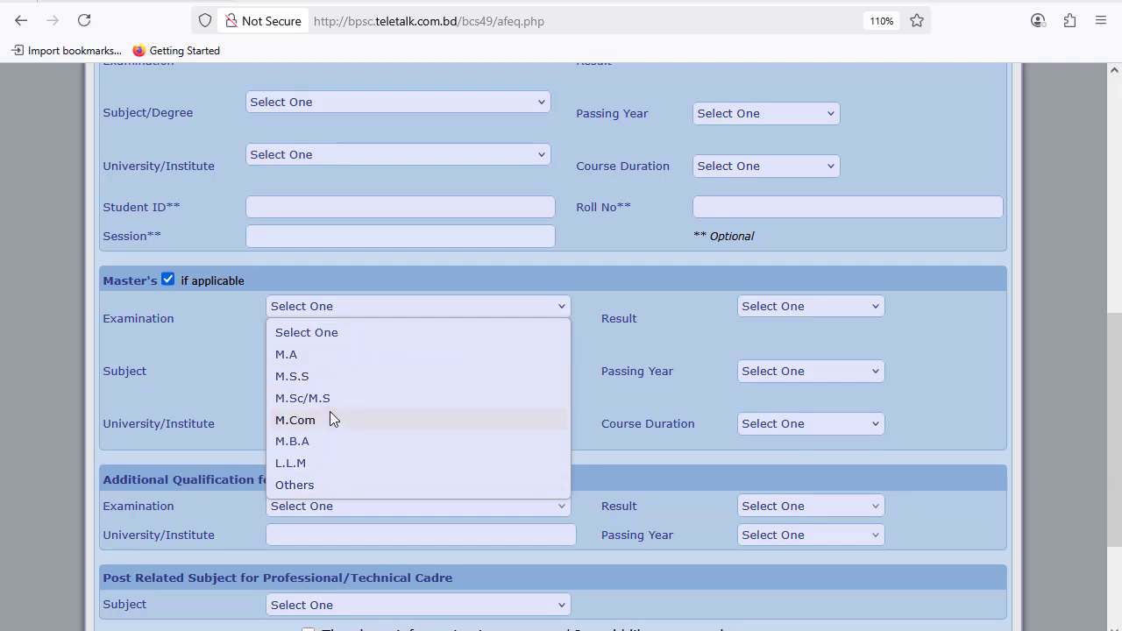
pyautogui.click(369, 278)
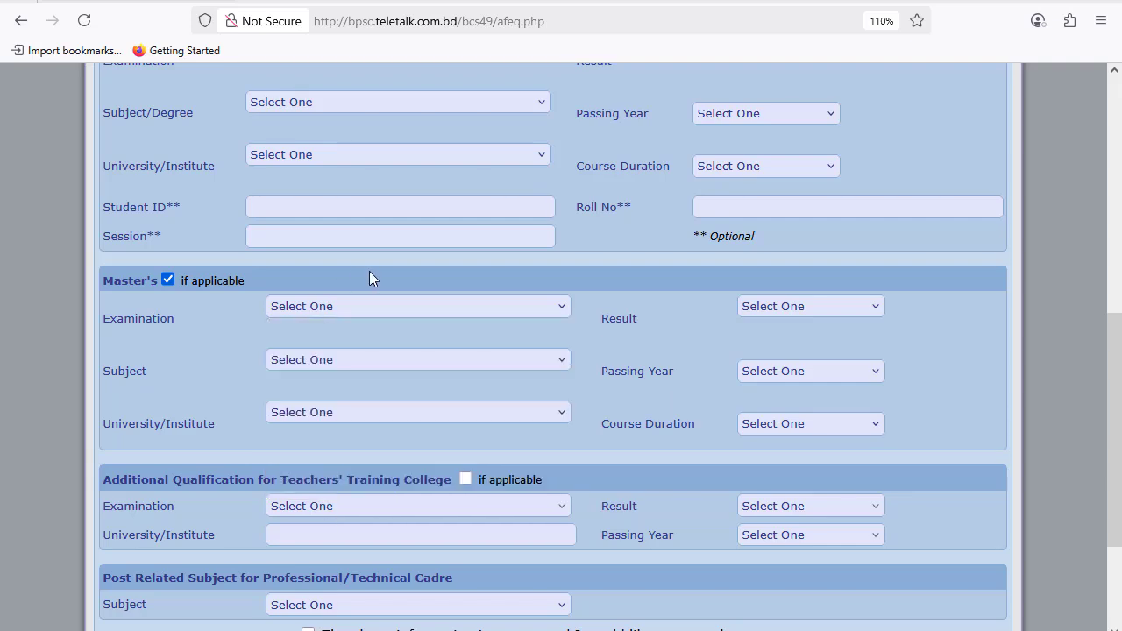
pyautogui.click(364, 309)
pyautogui.click(321, 359)
# Step: Check the Master's subject and University/Institute choices without selecting any
pyautogui.click(322, 360)
pyautogui.click(238, 352)
pyautogui.click(318, 415)
pyautogui.click(226, 408)
# Step: Set the Master's result type to GPA/CGPA in scale 4 and check the passing year and course duration choices
pyautogui.click(762, 308)
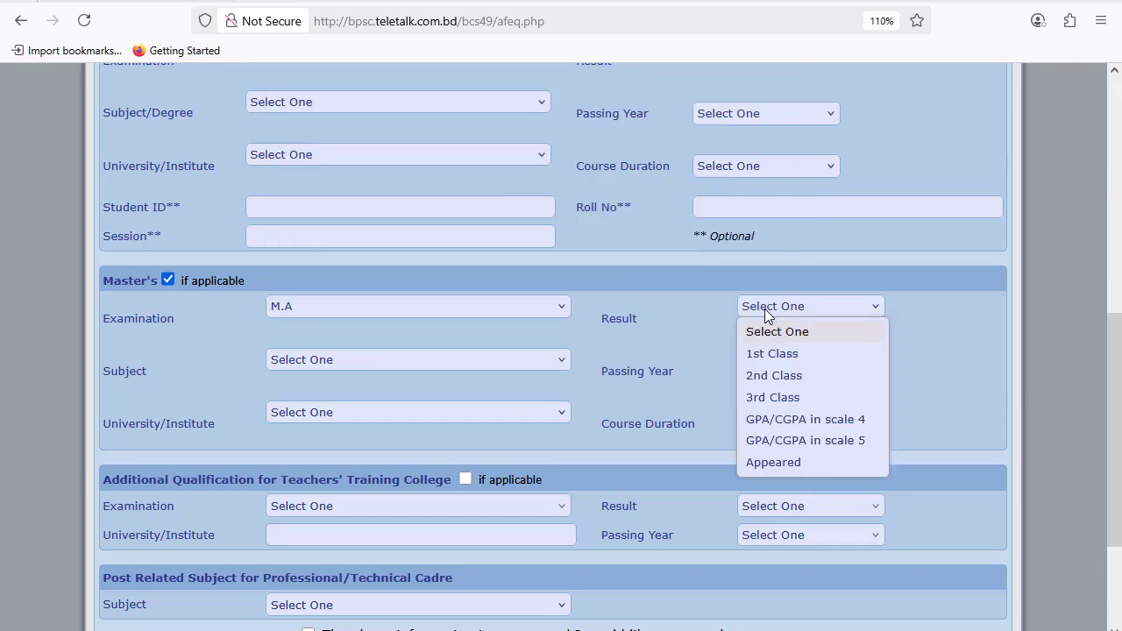
pyautogui.click(851, 421)
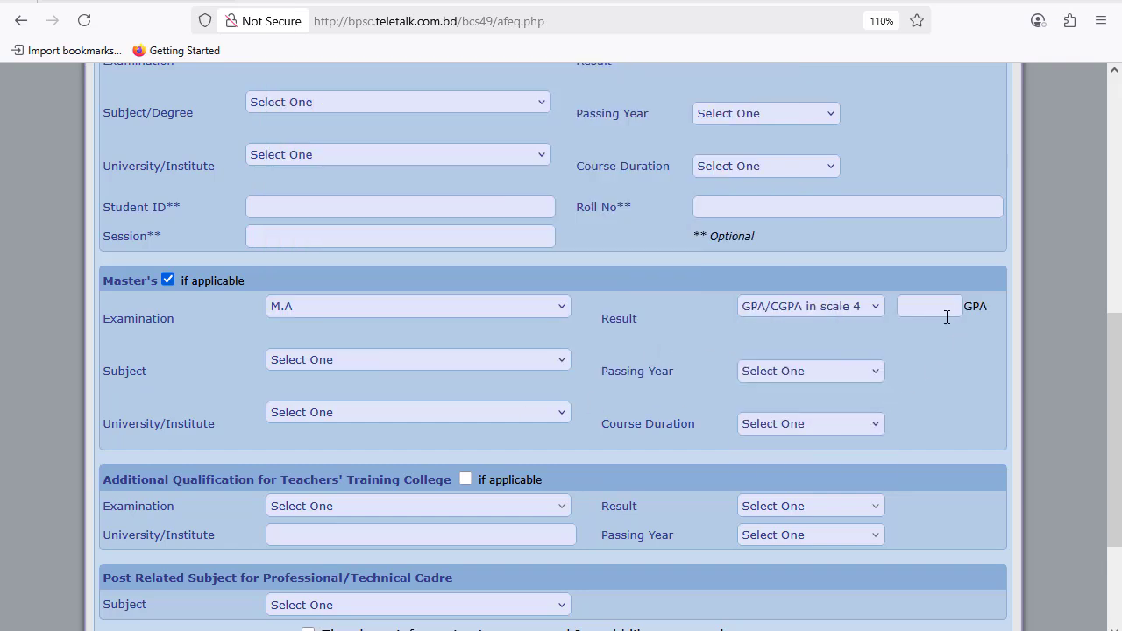
pyautogui.click(807, 369)
pyautogui.scroll(-3, 773, 302)
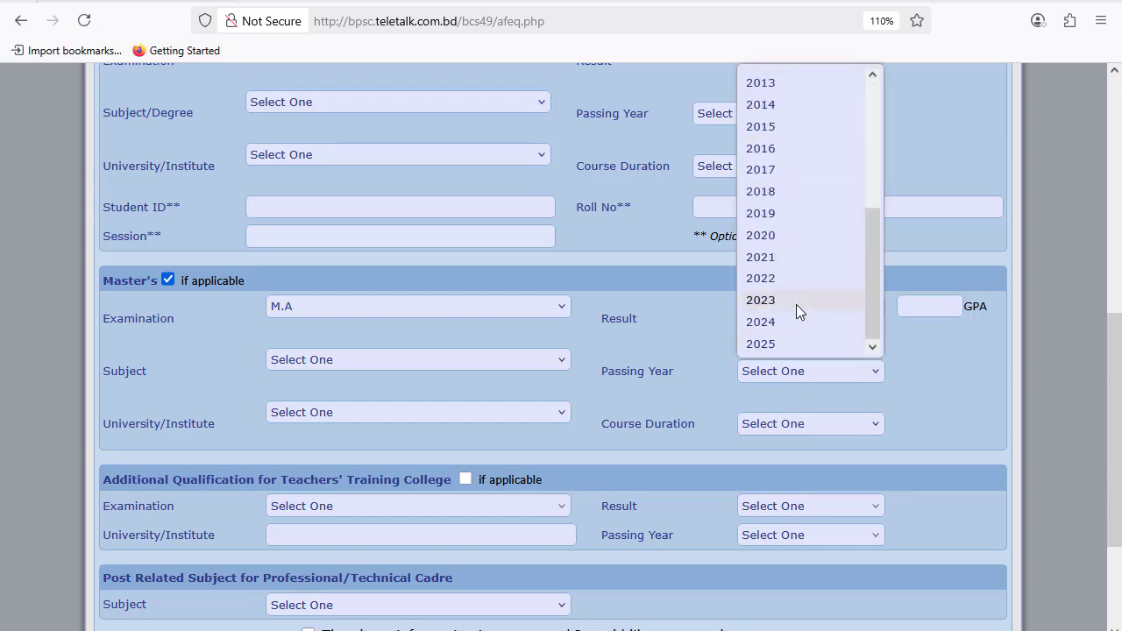
pyautogui.click(921, 388)
pyautogui.click(805, 430)
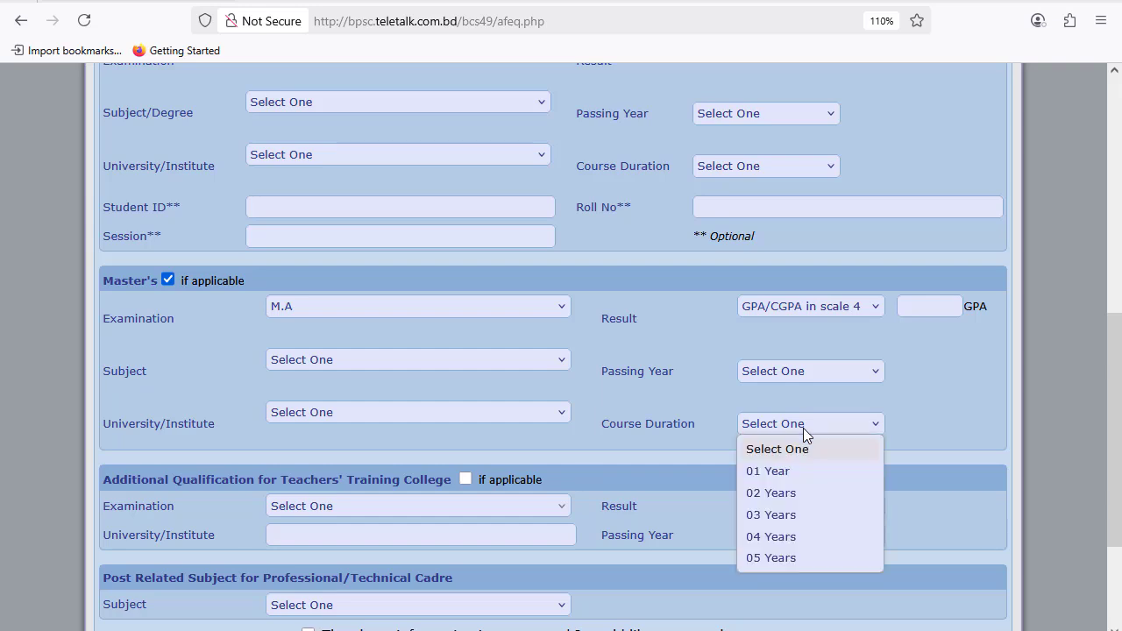
pyautogui.click(908, 419)
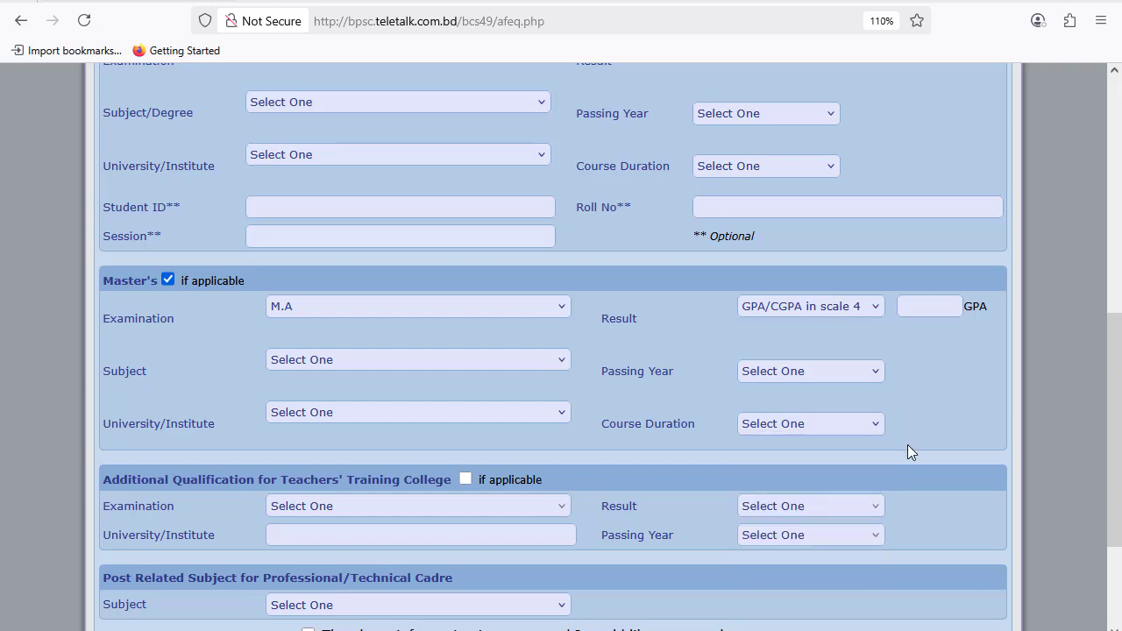
# Step: Mark the Additional Qualification for Teachers' Training College as applicable and set its examination to Bachelor of Education (B.Ed)
pyautogui.scroll(-3, 907, 445)
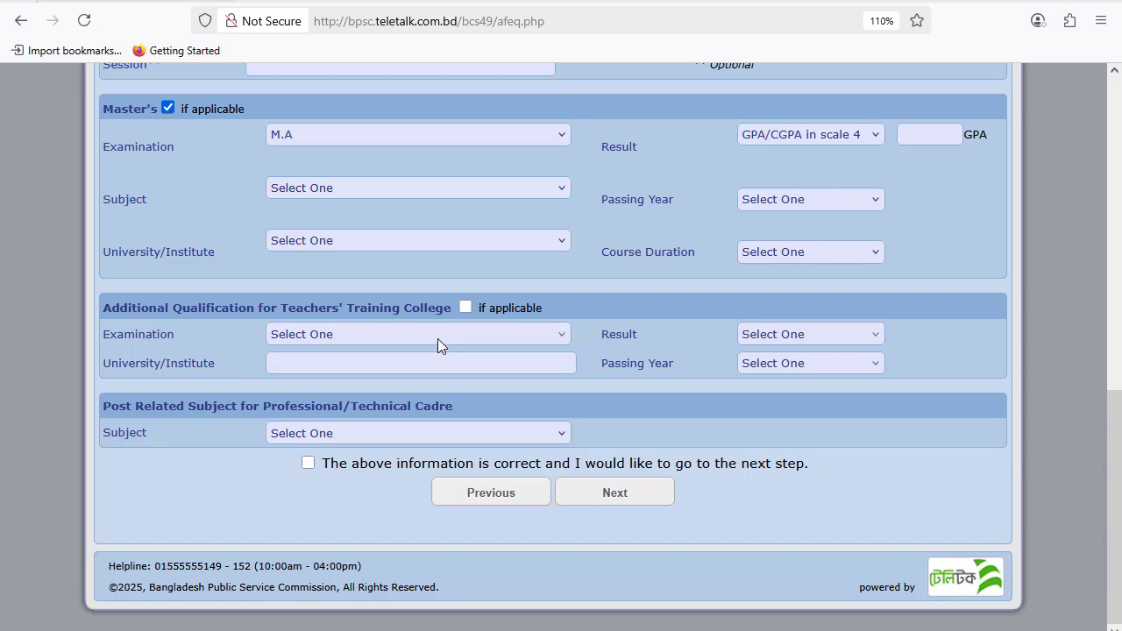
pyautogui.click(465, 308)
pyautogui.click(409, 334)
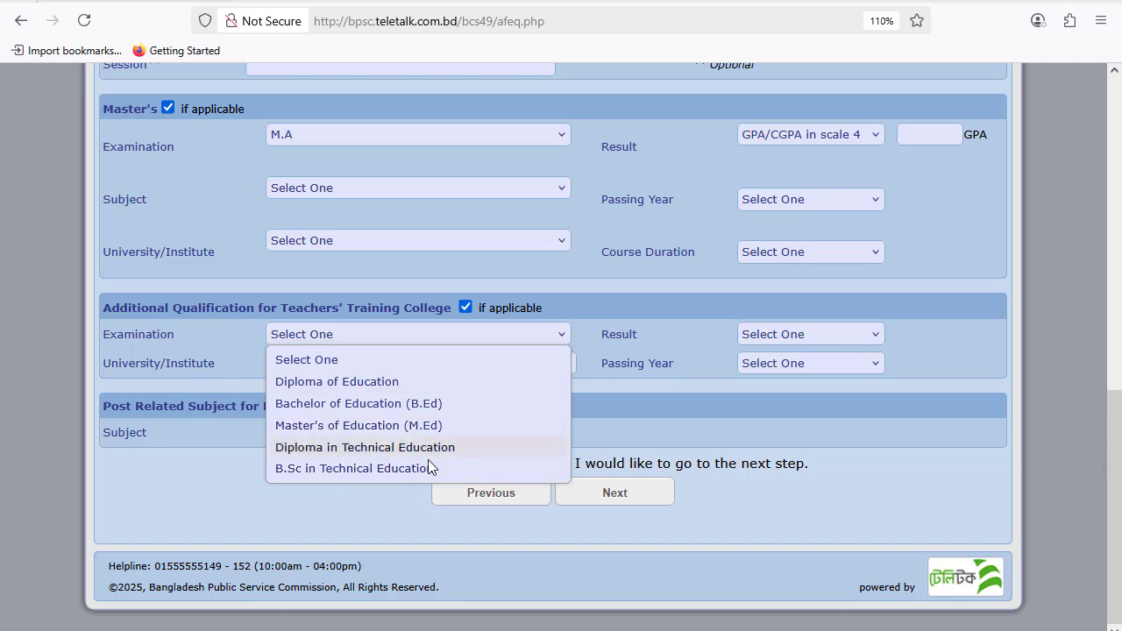
pyautogui.click(465, 308)
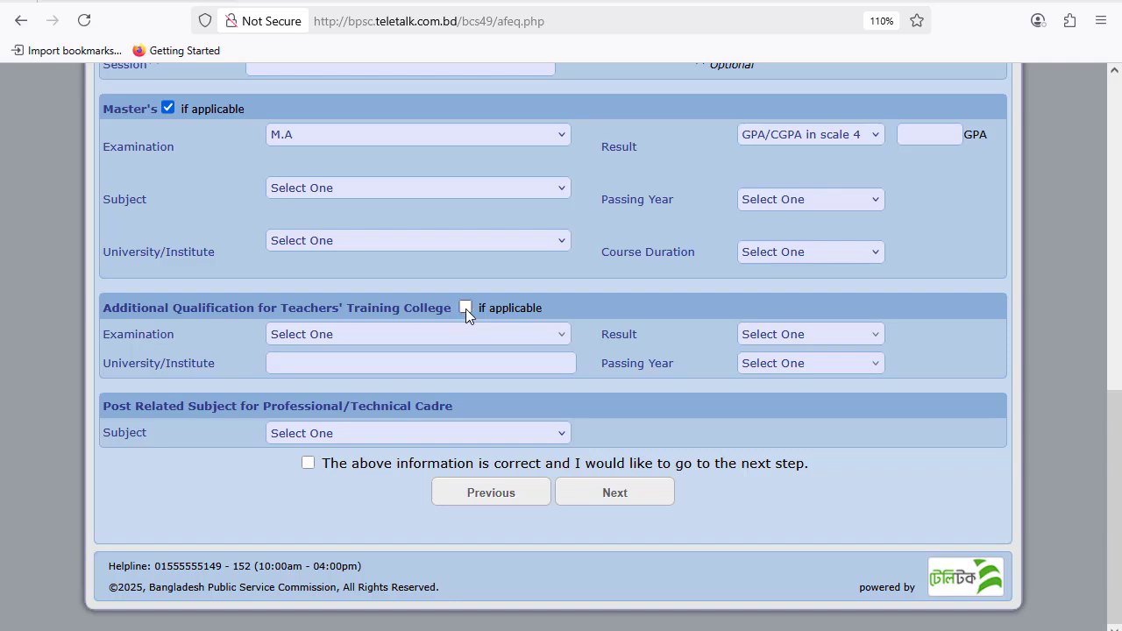
pyautogui.click(465, 309)
pyautogui.click(459, 333)
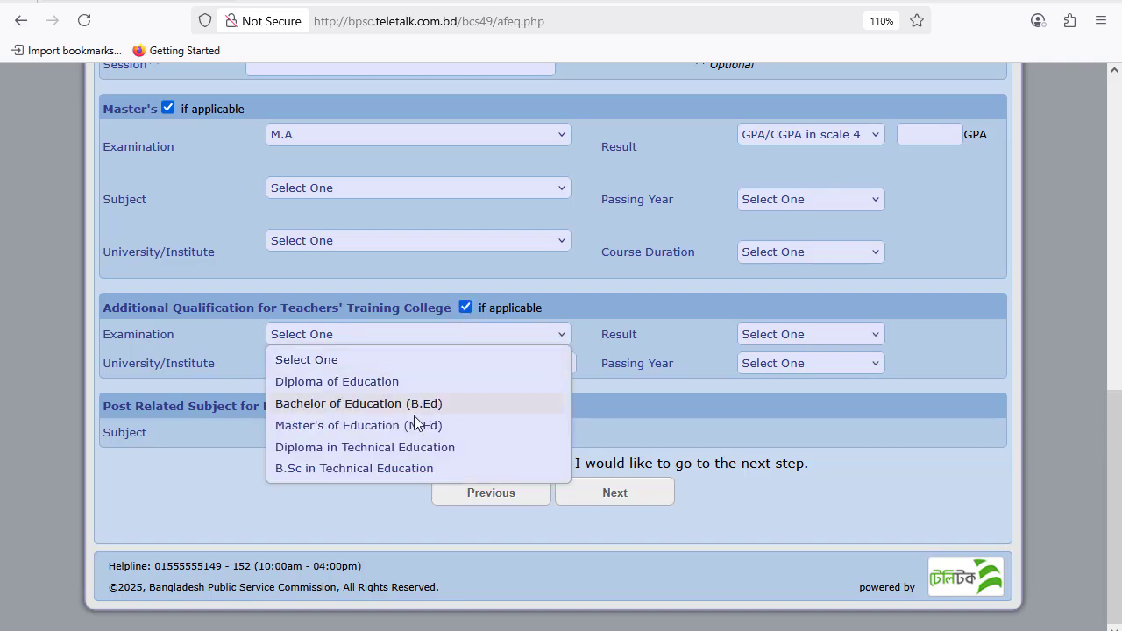
pyautogui.click(357, 409)
pyautogui.click(362, 359)
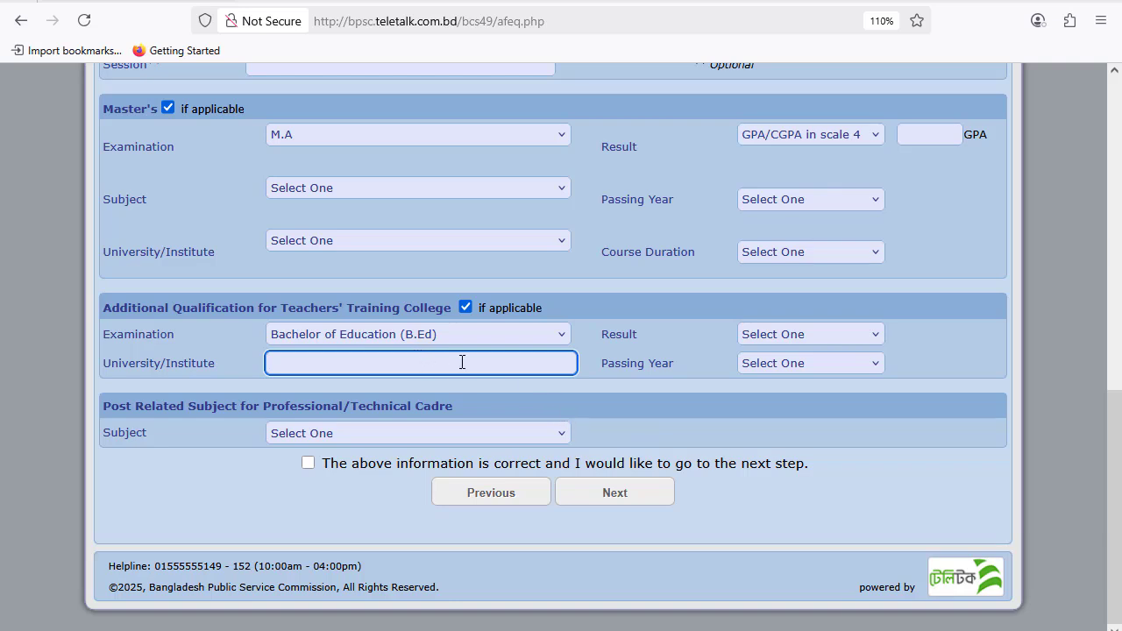
# Step: Set the Teachers' Training College qualification result to Pass, then mark that section as not applicable
pyautogui.click(774, 334)
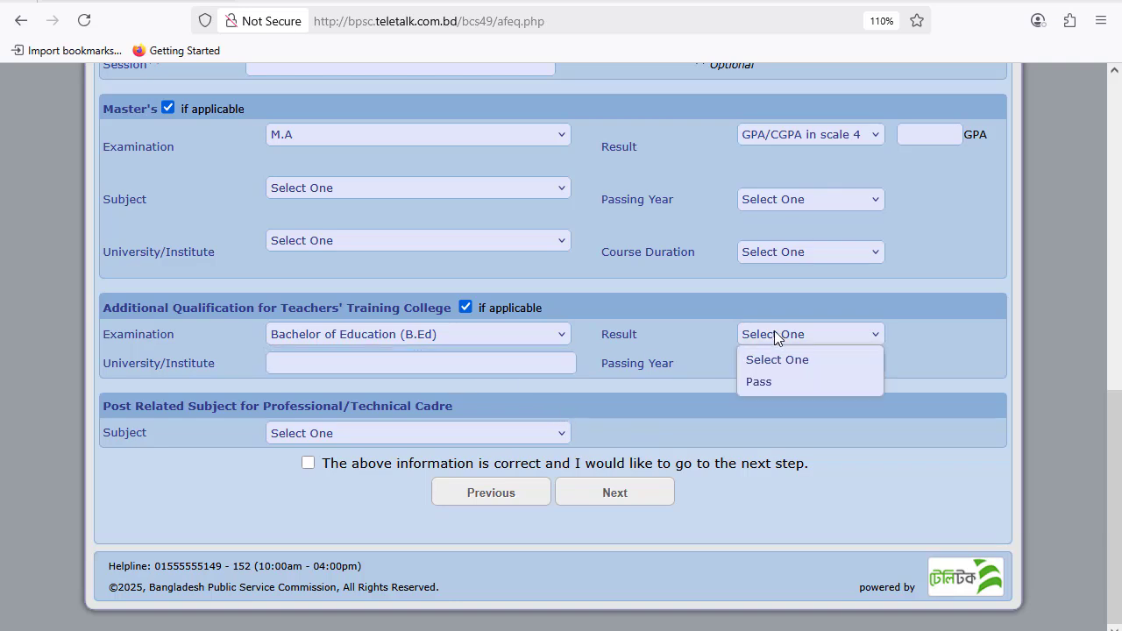
pyautogui.click(784, 379)
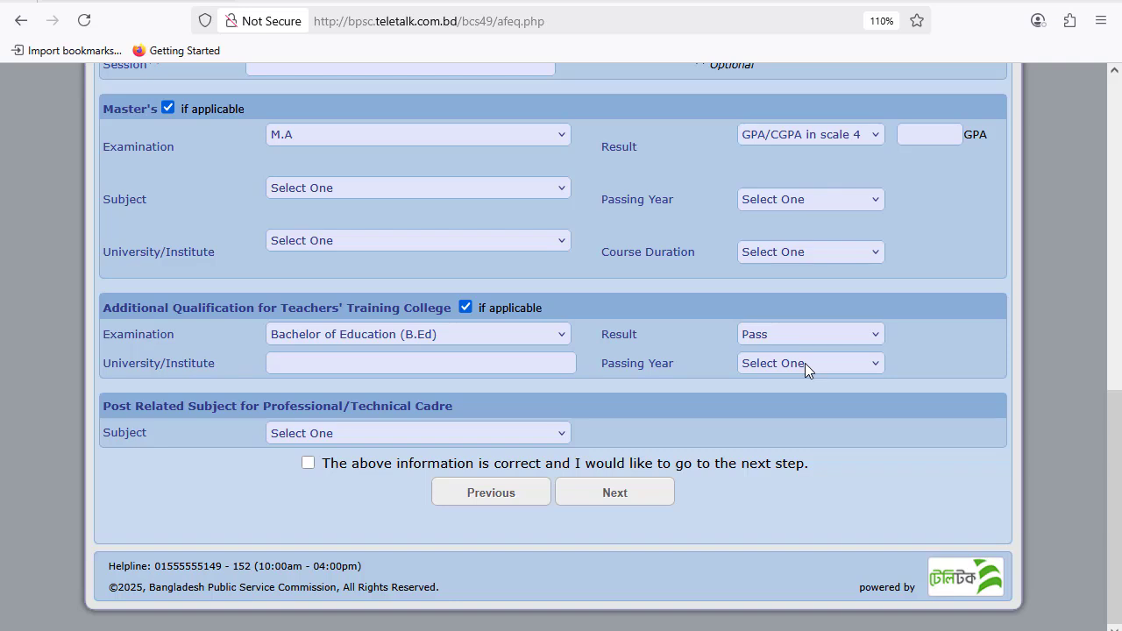
pyautogui.click(779, 363)
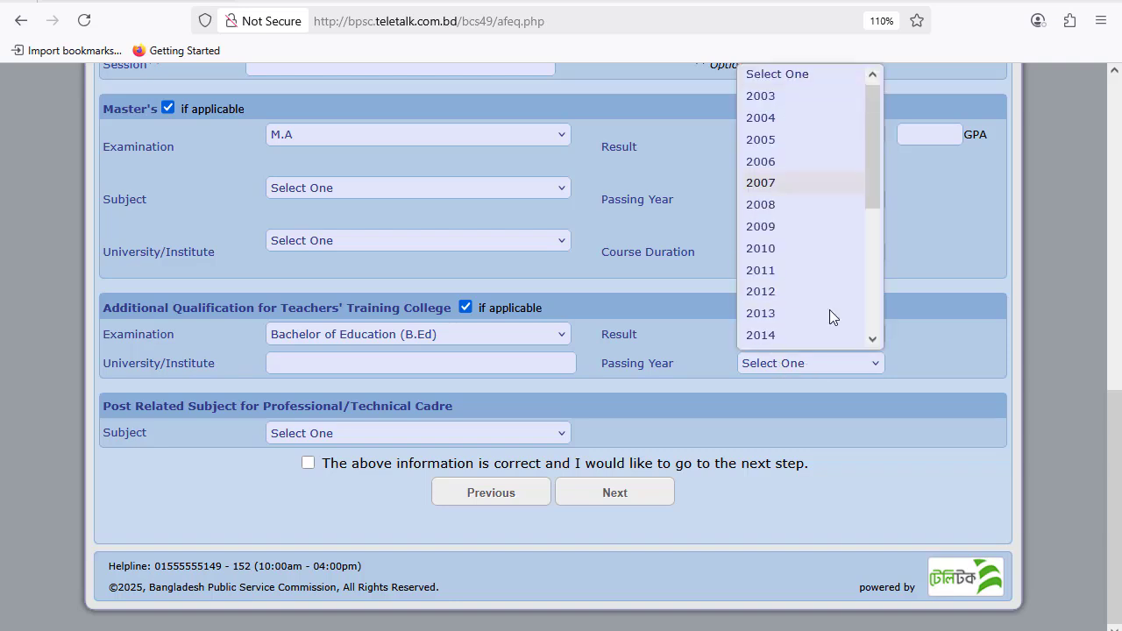
pyautogui.click(898, 354)
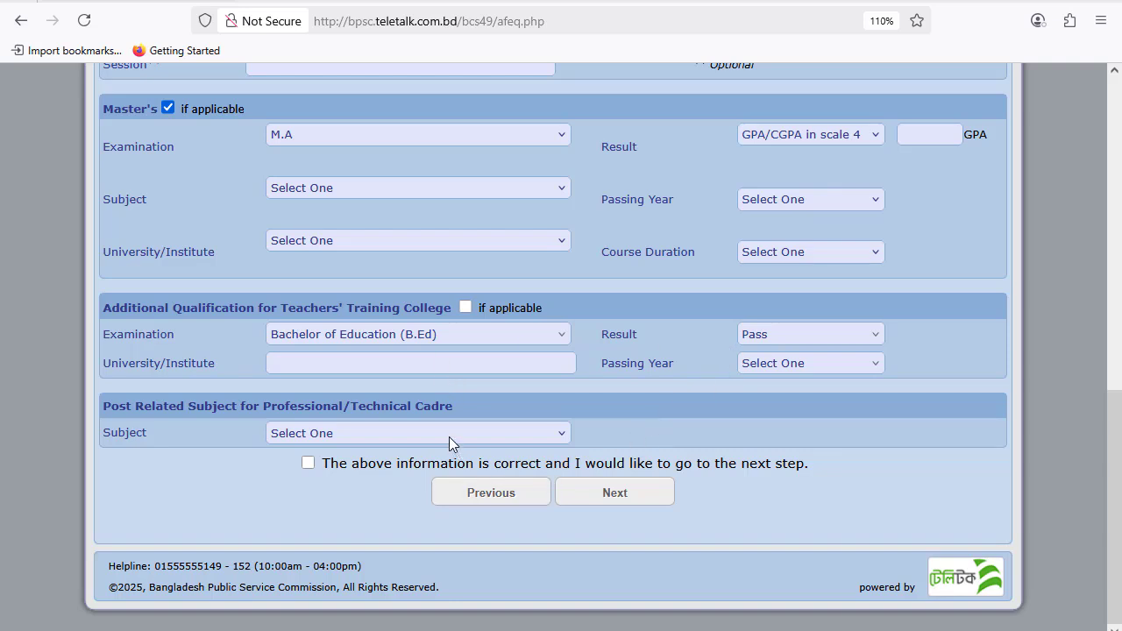
# Step: Check the subject choices under Post Related Subject for Professional/Technical Cadre
pyautogui.click(324, 433)
pyautogui.click(356, 434)
pyautogui.click(356, 434)
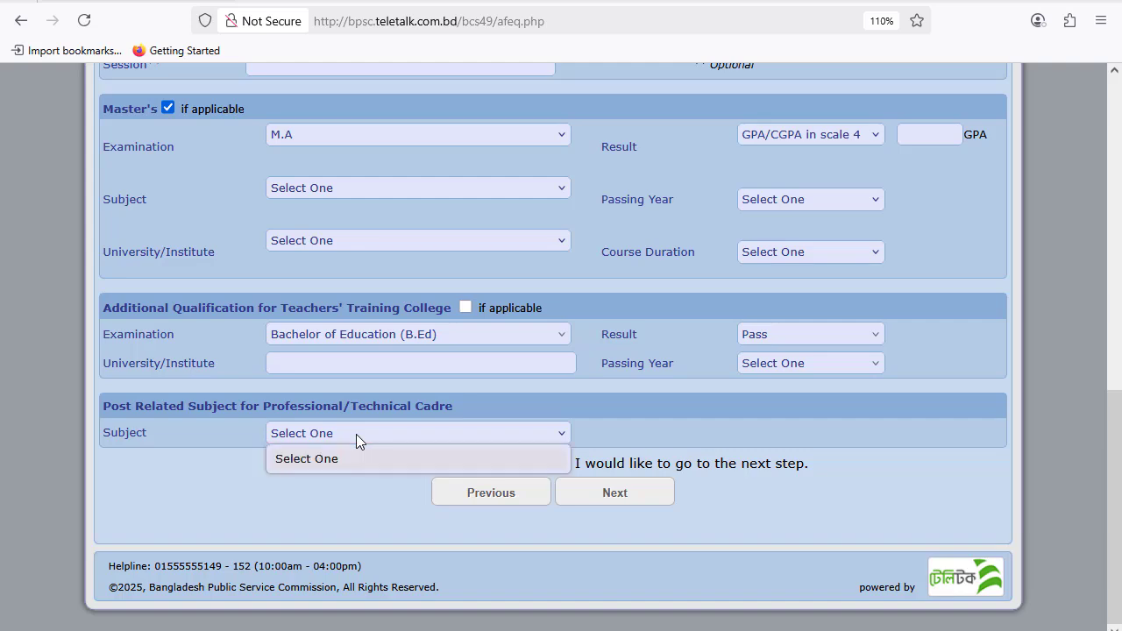
# Step: Set the Graduation Subject/Degree to Bangla [108]
pyautogui.scroll(8, 589, 267)
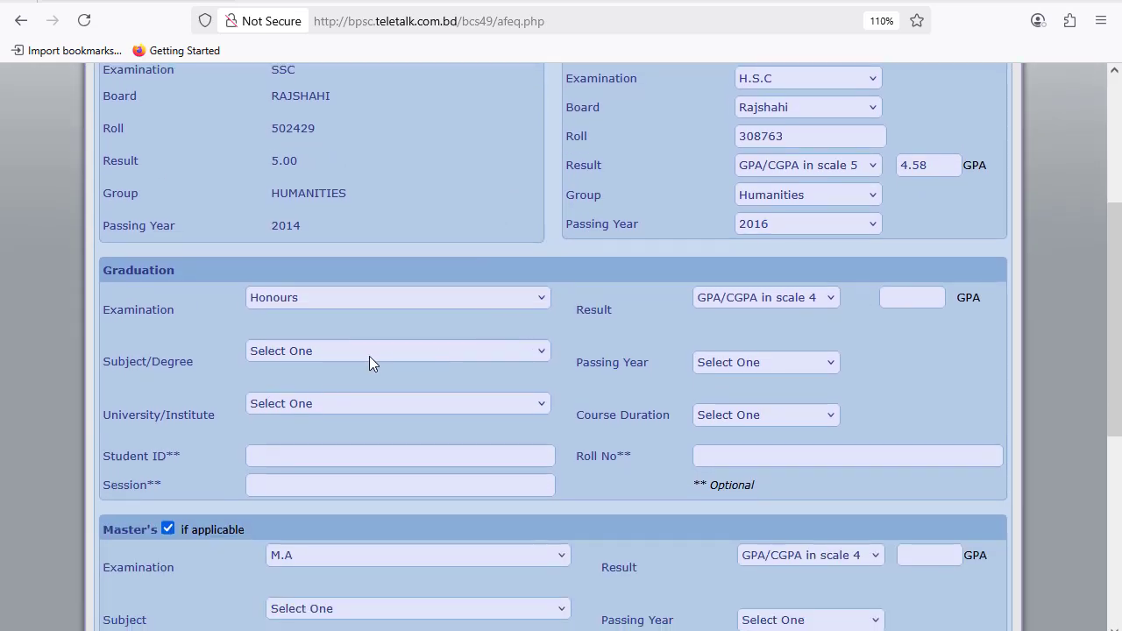
pyautogui.click(369, 356)
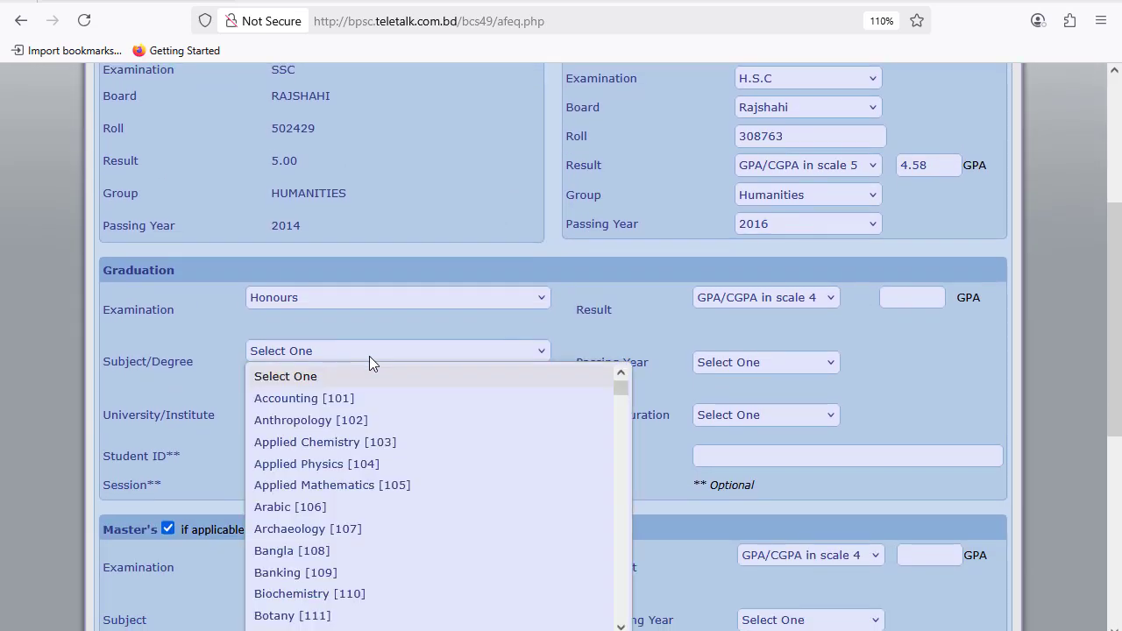
pyautogui.scroll(-5, 356, 551)
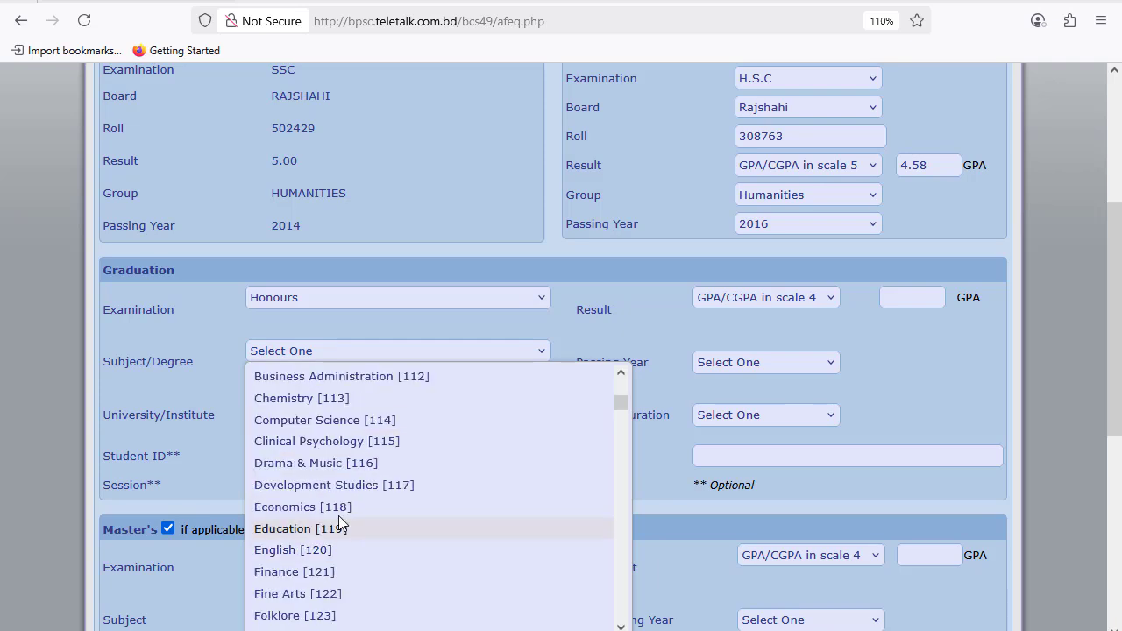
pyautogui.scroll(5, 329, 526)
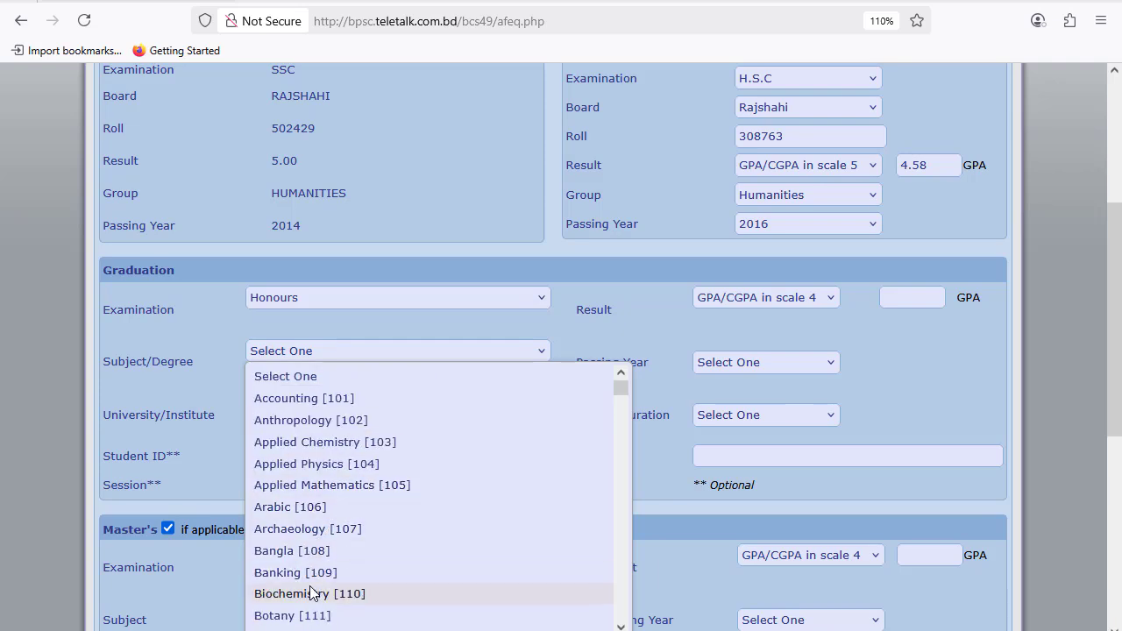
pyautogui.click(286, 550)
# Step: Recheck the Post Related Subject list against the chosen Graduation and Master's entries
pyautogui.scroll(-5, 289, 521)
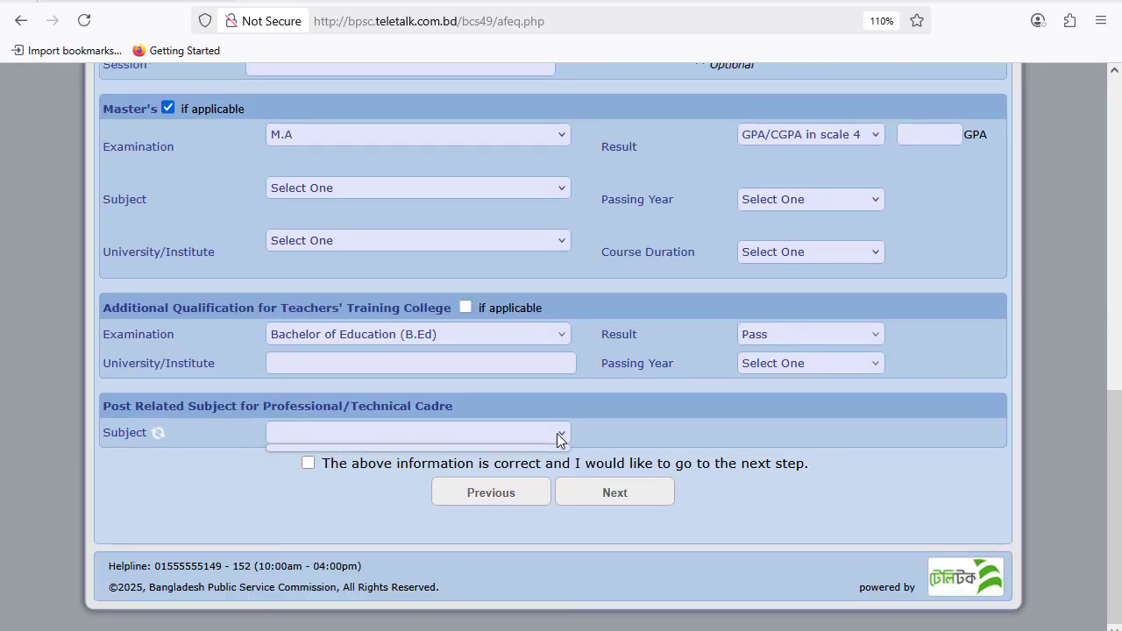
pyautogui.scroll(4, 463, 421)
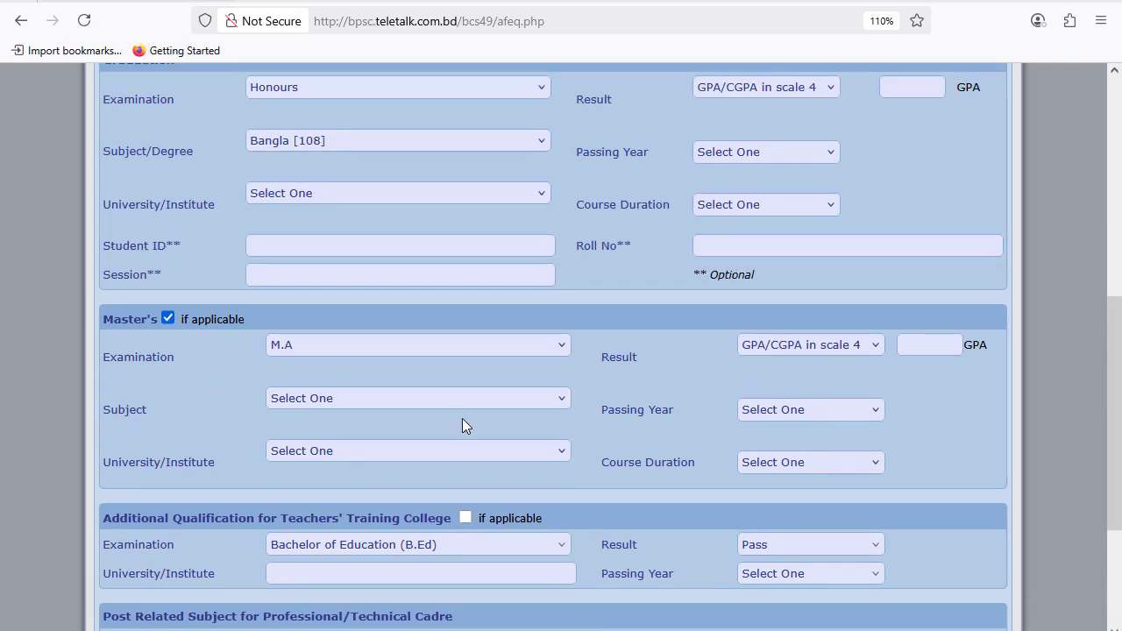
pyautogui.scroll(-4, 462, 418)
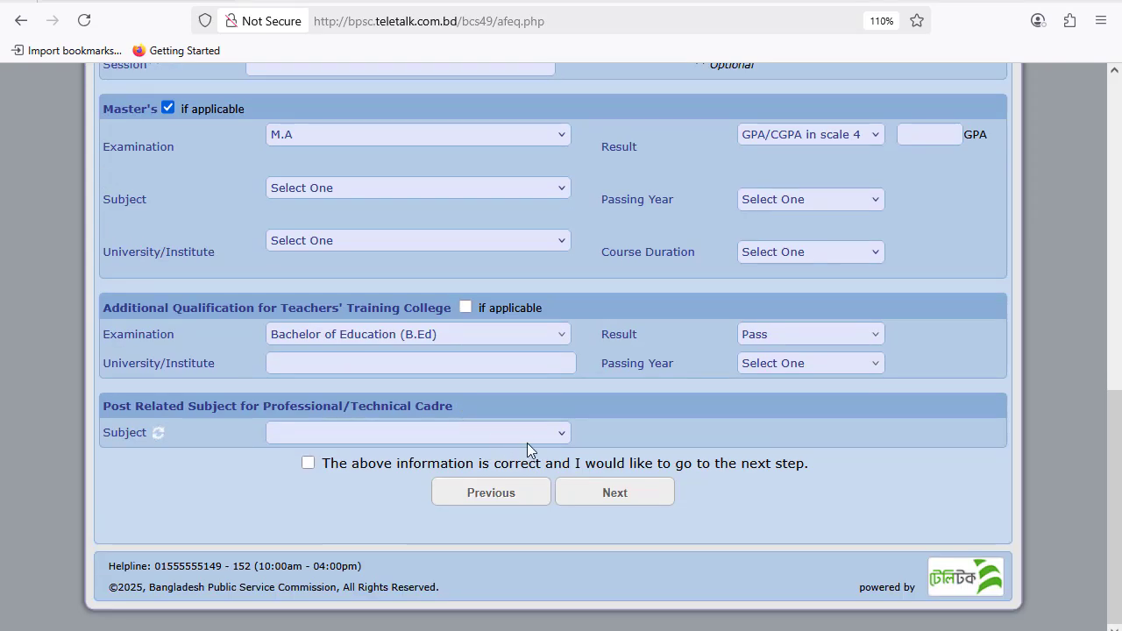
# Step: Look through the refreshed subject choices under Post Related Subject for Professional/Technical Cadre, leaving the field on Select One
pyautogui.click(548, 431)
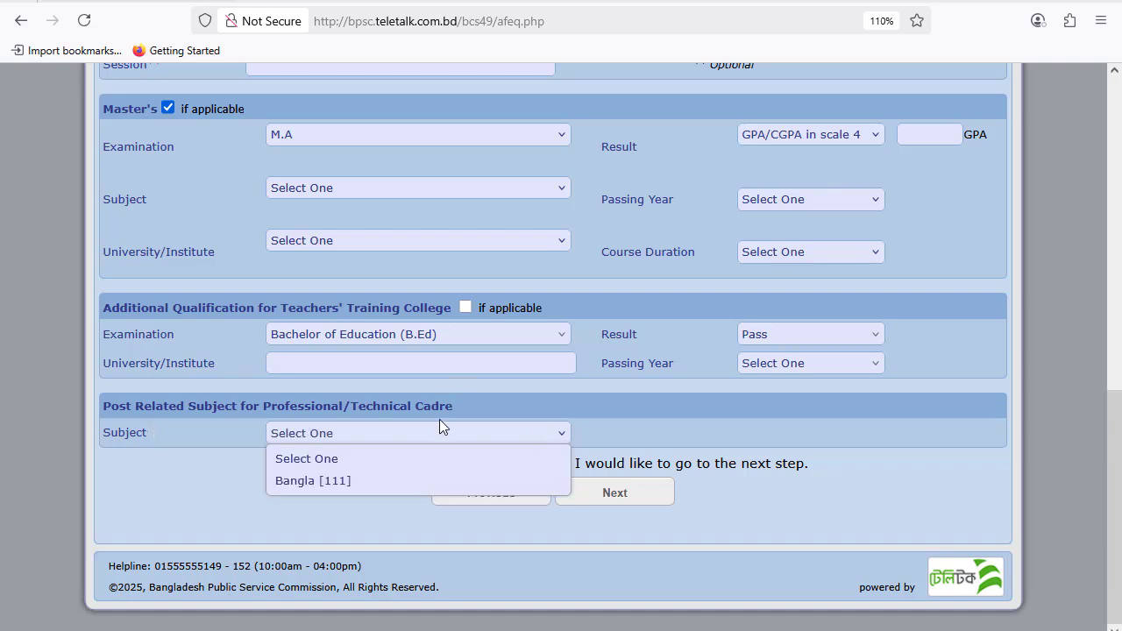
pyautogui.click(307, 458)
pyautogui.scroll(1, 447, 315)
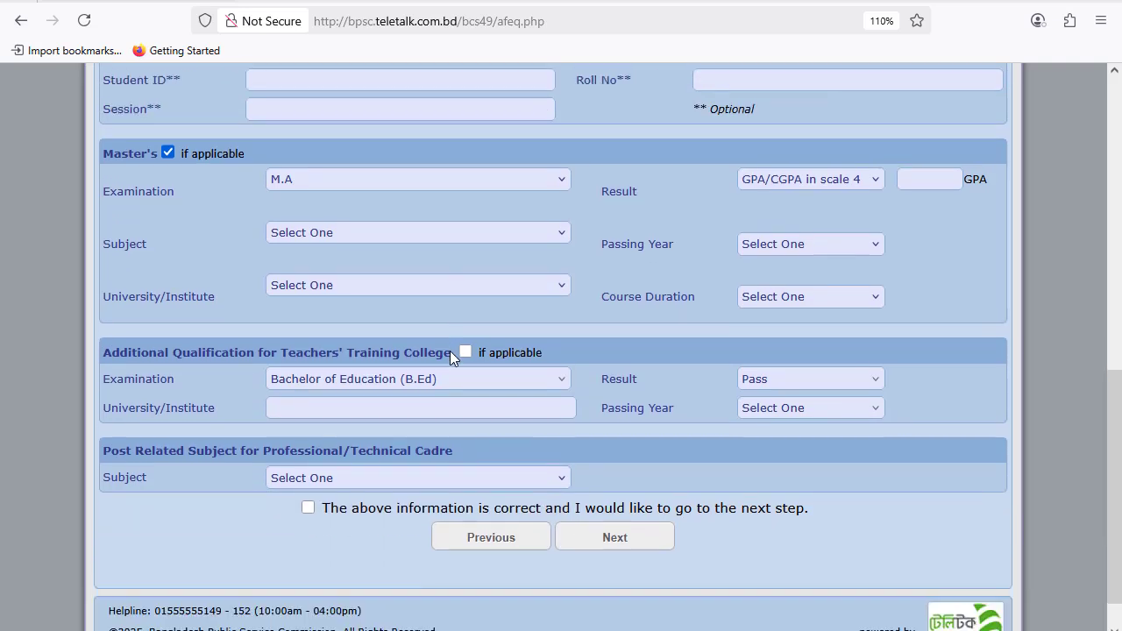
pyautogui.scroll(-1, 473, 395)
pyautogui.click(496, 434)
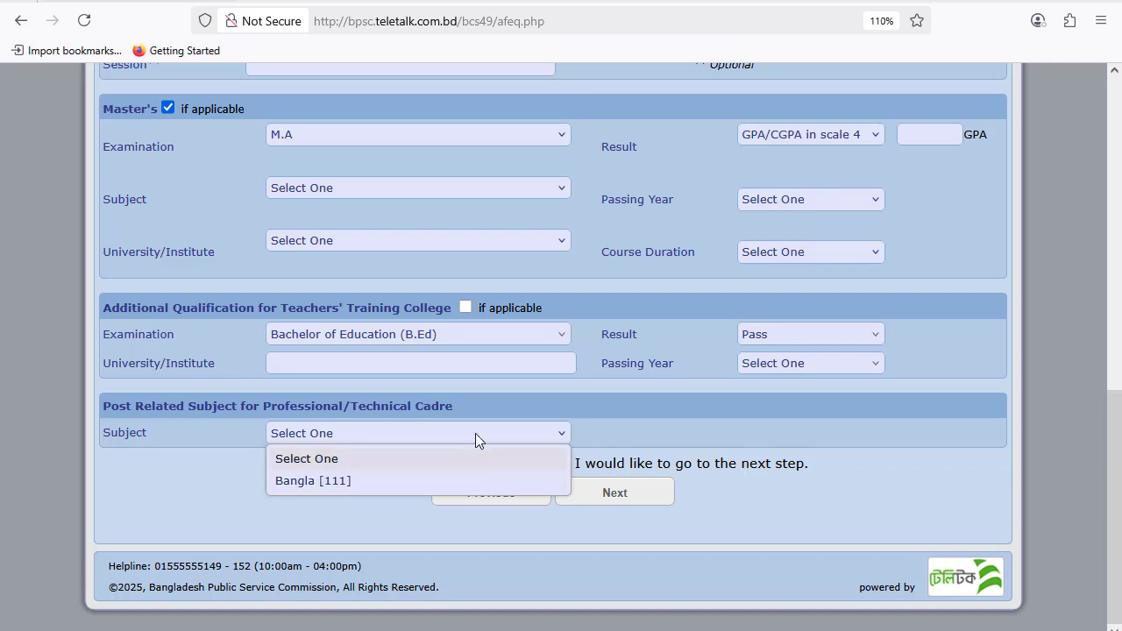
pyautogui.click(611, 439)
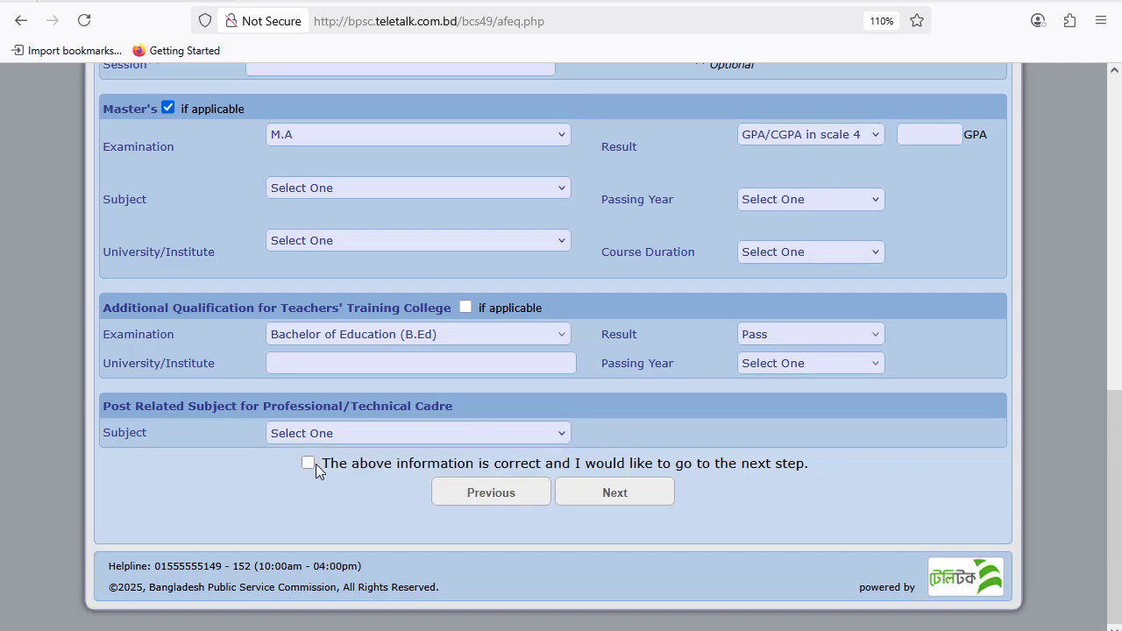
# Step: Declare the educational information correct and continue to Part-3: Cadre Option
pyautogui.click(308, 463)
pyautogui.scroll(5, 464, 410)
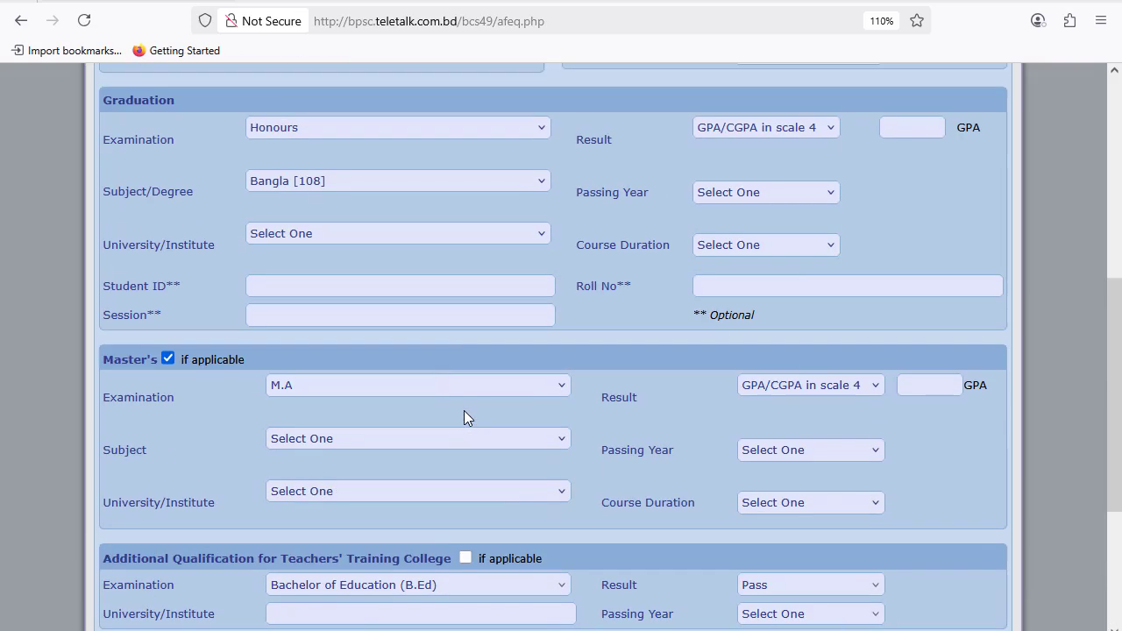
pyautogui.scroll(4, 460, 409)
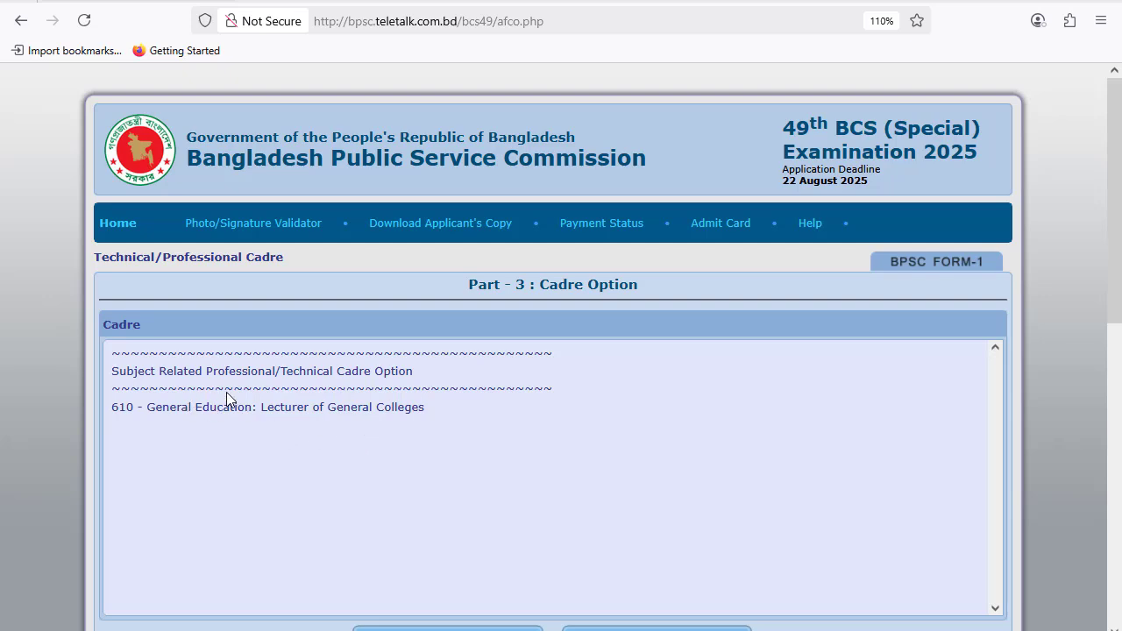
# Step: Add 610 - General Education: Lecturer of General Colleges to the Applicant's Cadre Choice list
pyautogui.scroll(-5, 226, 392)
pyautogui.scroll(3, 241, 399)
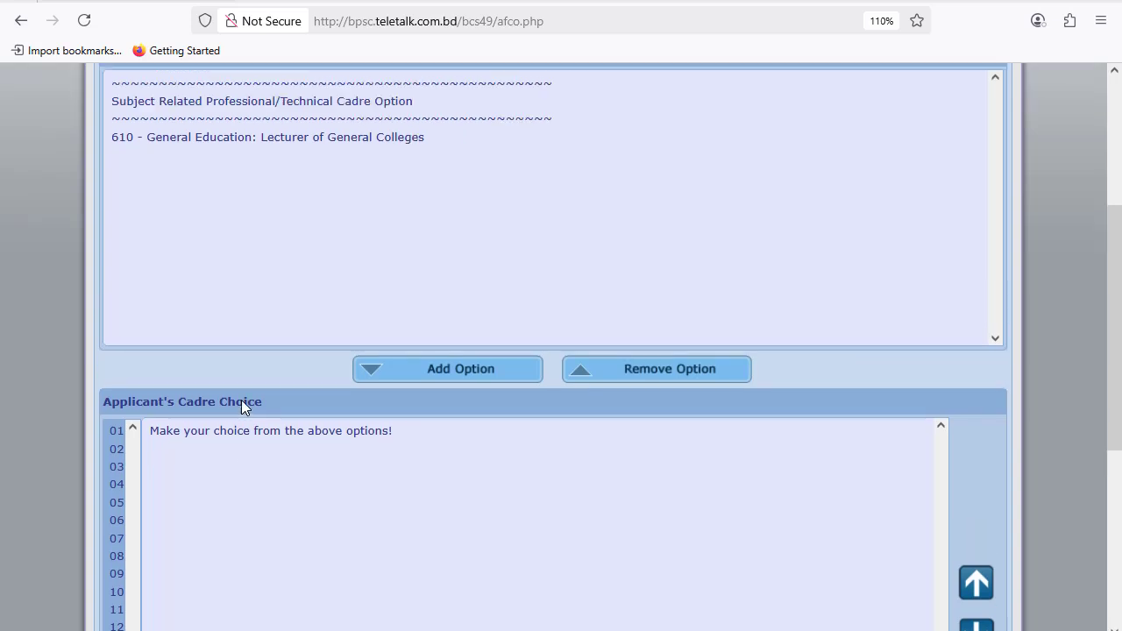
pyautogui.scroll(2, 241, 400)
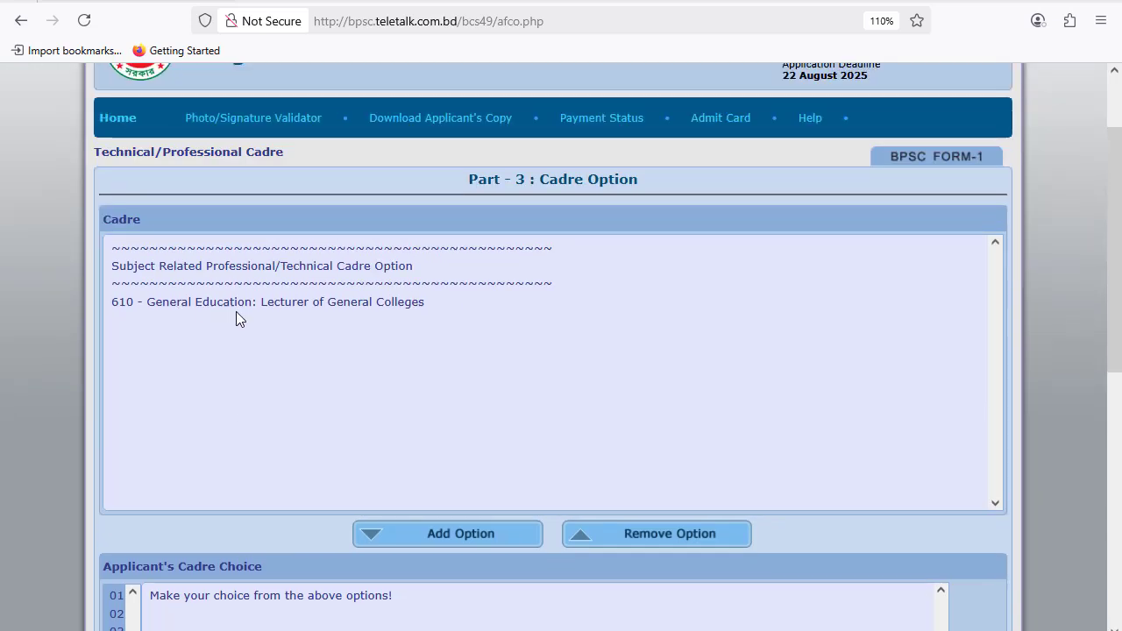
pyautogui.click(372, 302)
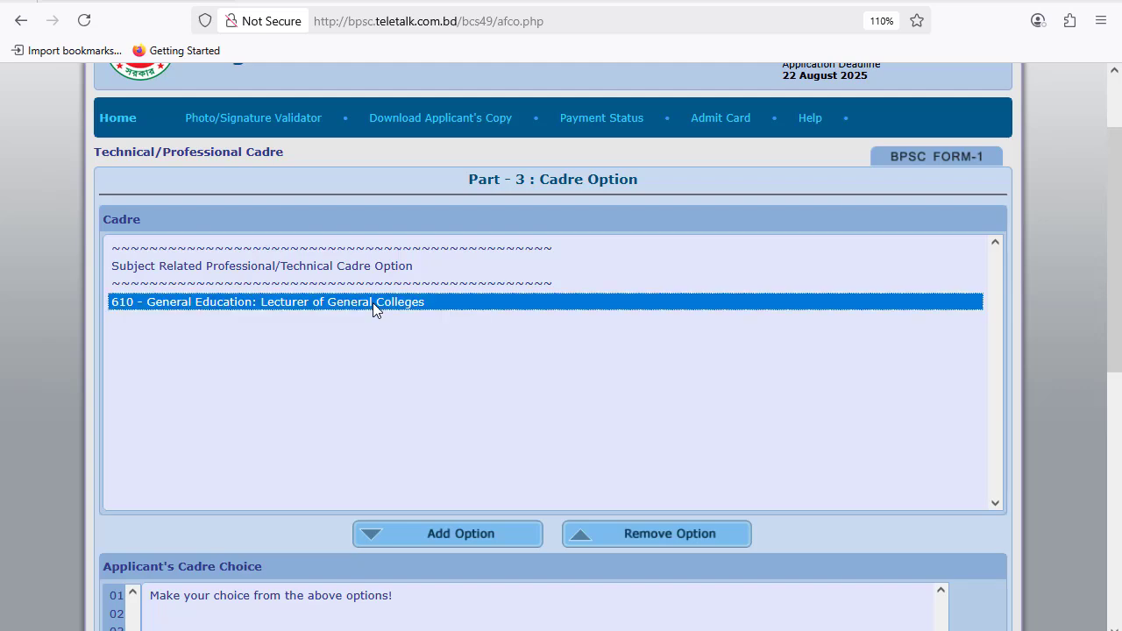
pyautogui.click(478, 535)
pyautogui.scroll(-6, 293, 475)
pyautogui.scroll(8, 433, 219)
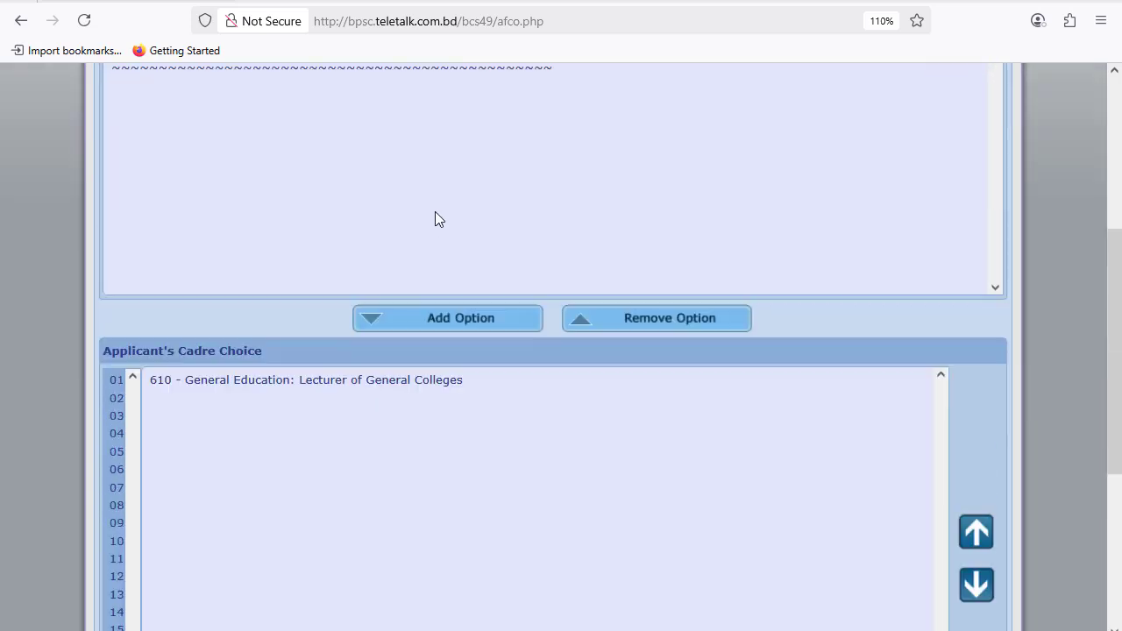
pyautogui.scroll(-8, 437, 275)
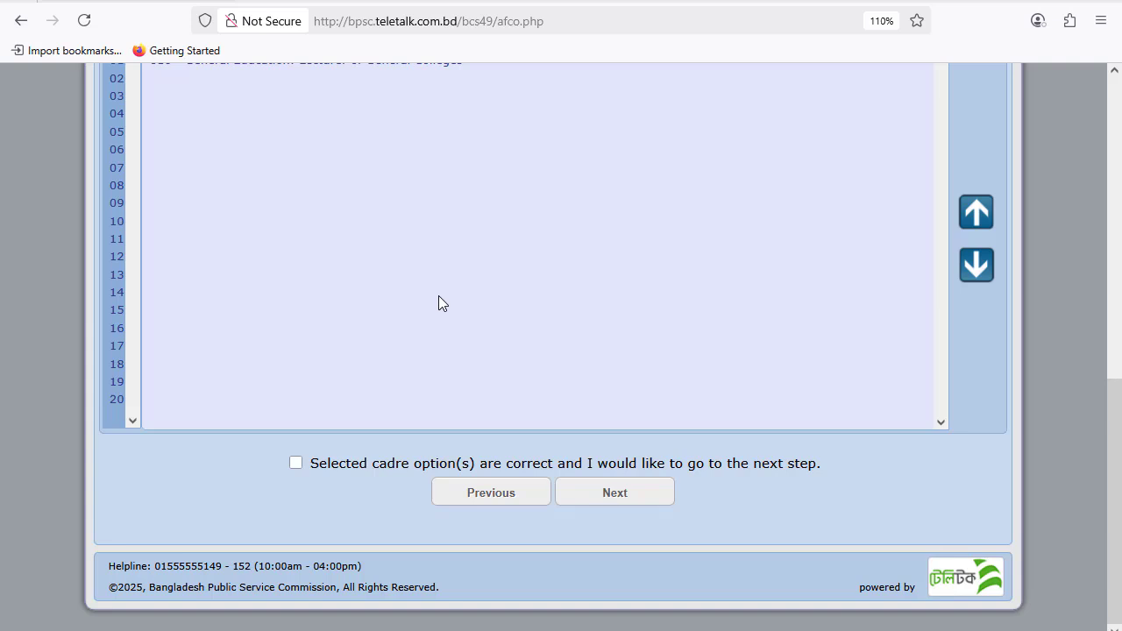
# Step: Declare the selected cadre option correct and continue to the Application Preview
pyautogui.click(295, 463)
pyautogui.scroll(5, 374, 276)
pyautogui.scroll(-5, 400, 352)
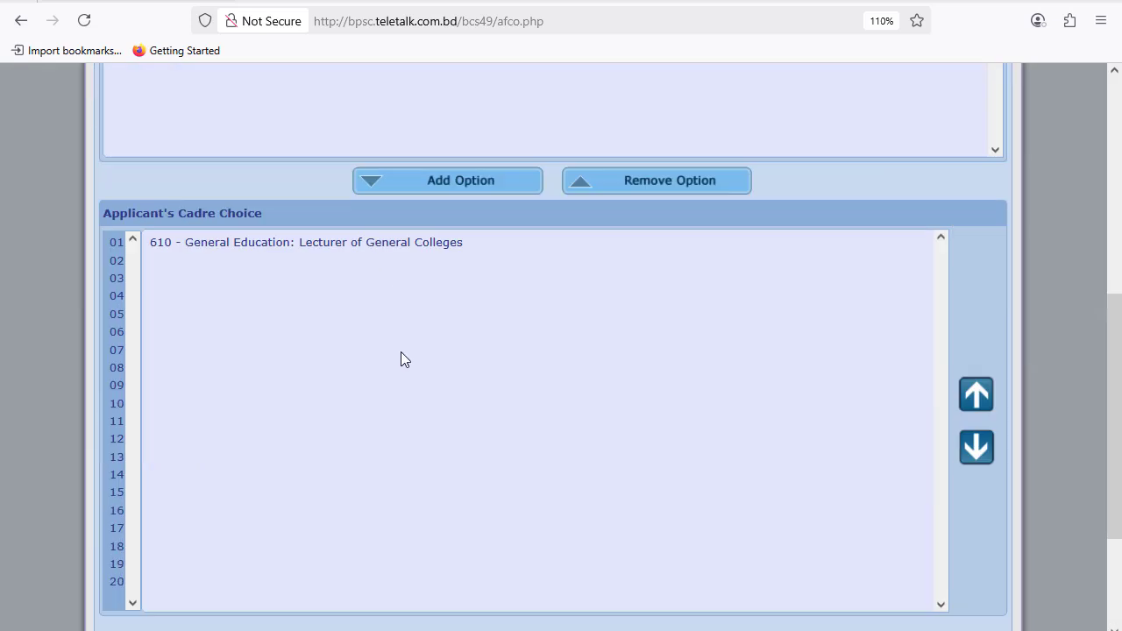
pyautogui.click(612, 494)
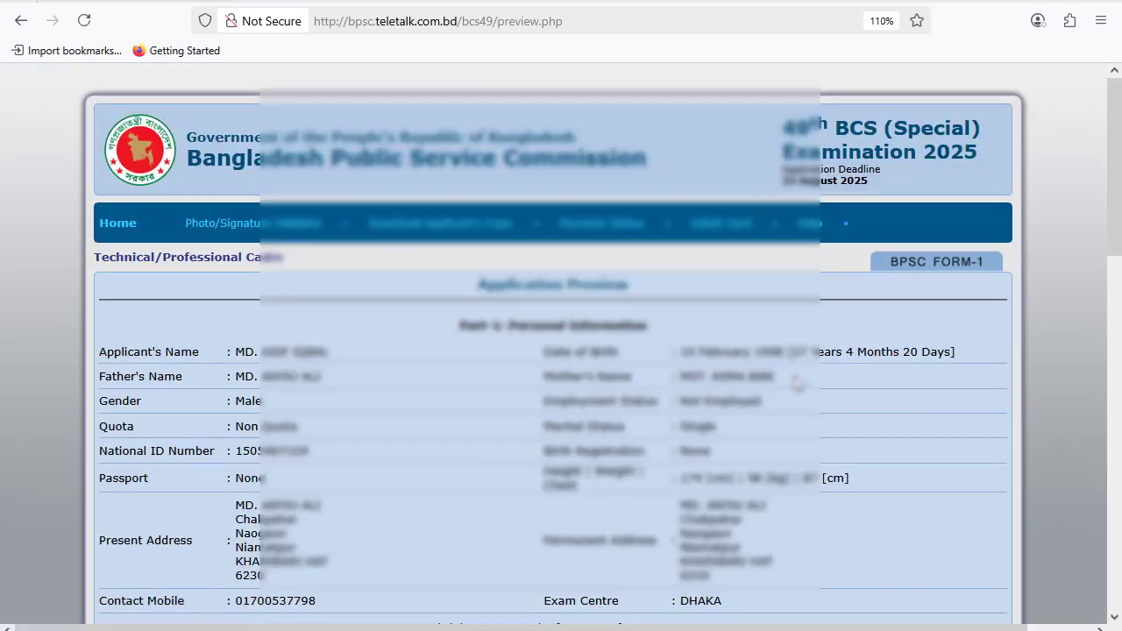
# Step: Upload the 300x300 JPG portrait from the job documents folder on Local Disk (D:) as the applicant's photo
pyautogui.scroll(-8, 474, 386)
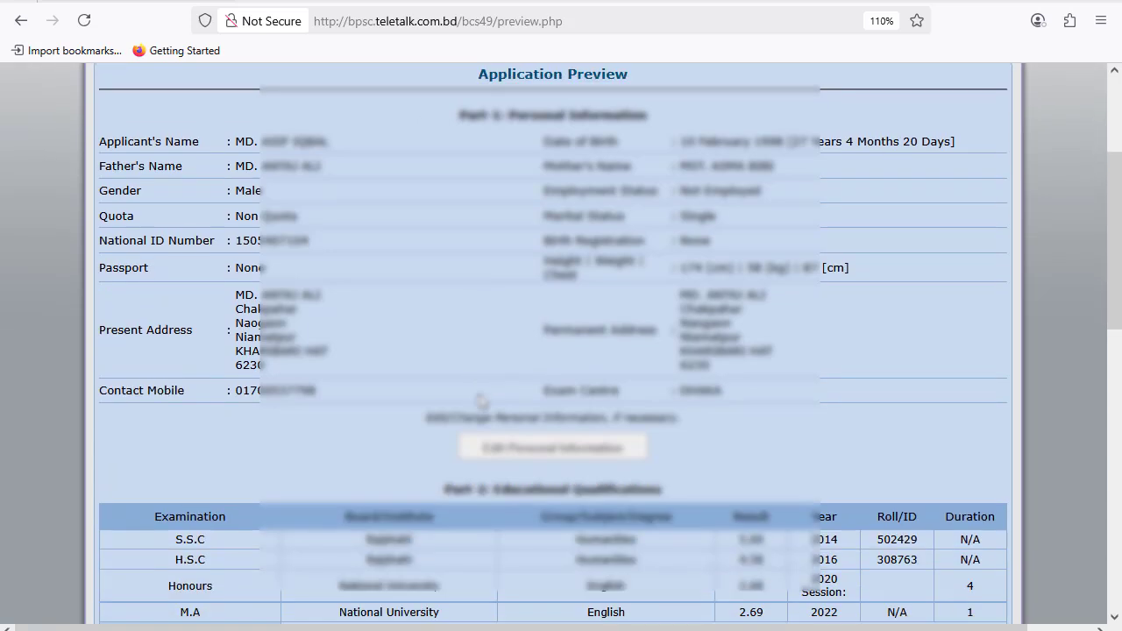
pyautogui.scroll(-8, 481, 401)
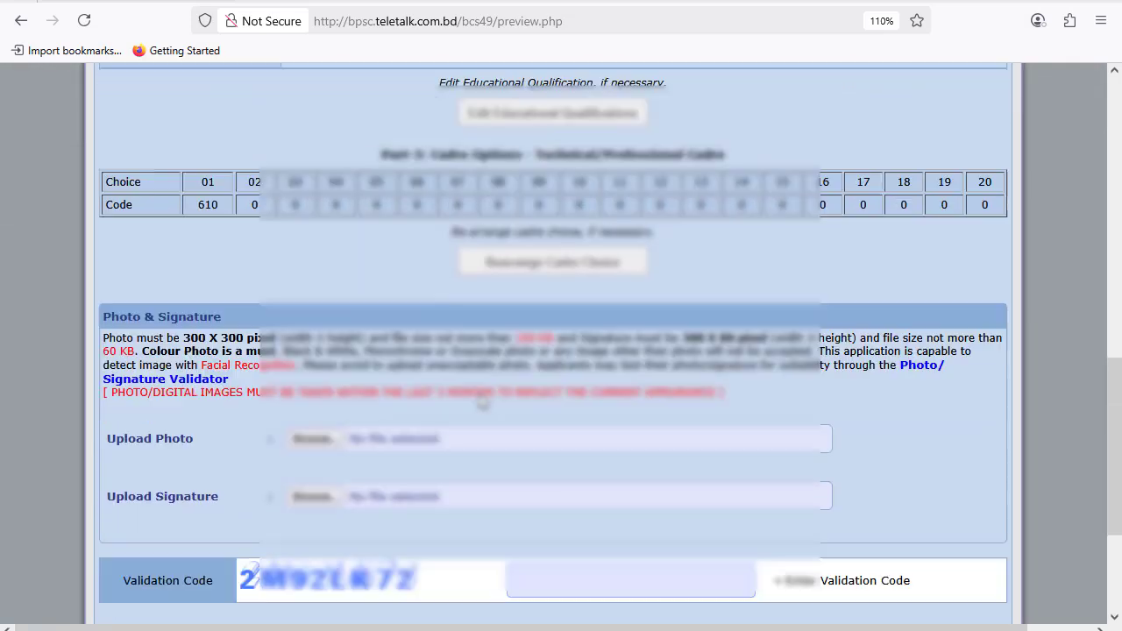
pyautogui.scroll(3, 466, 277)
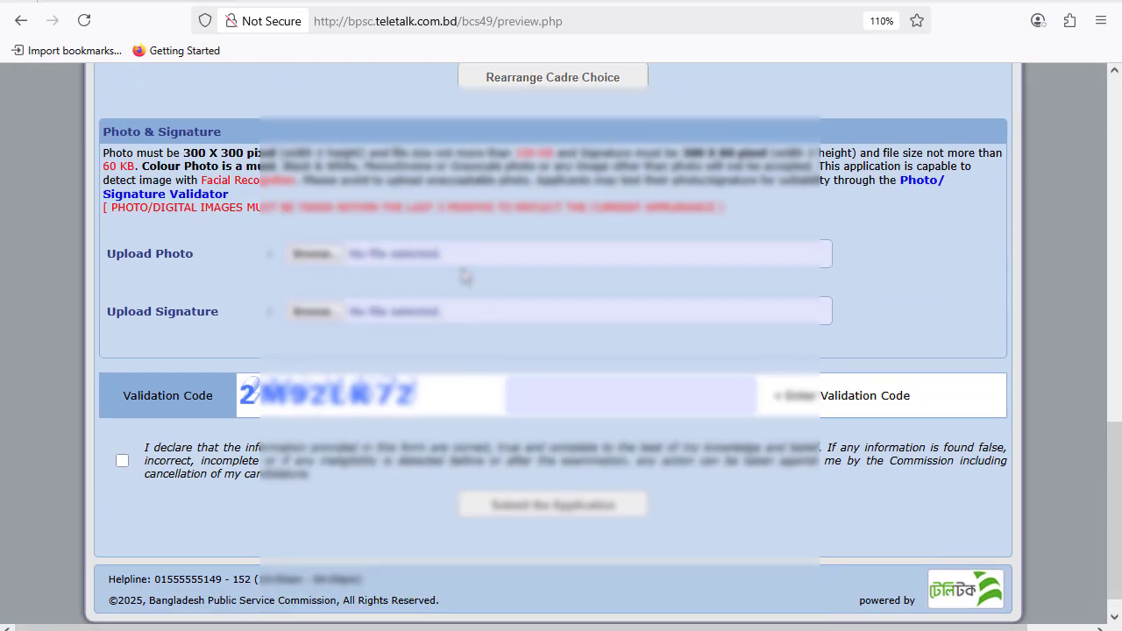
pyautogui.click(314, 332)
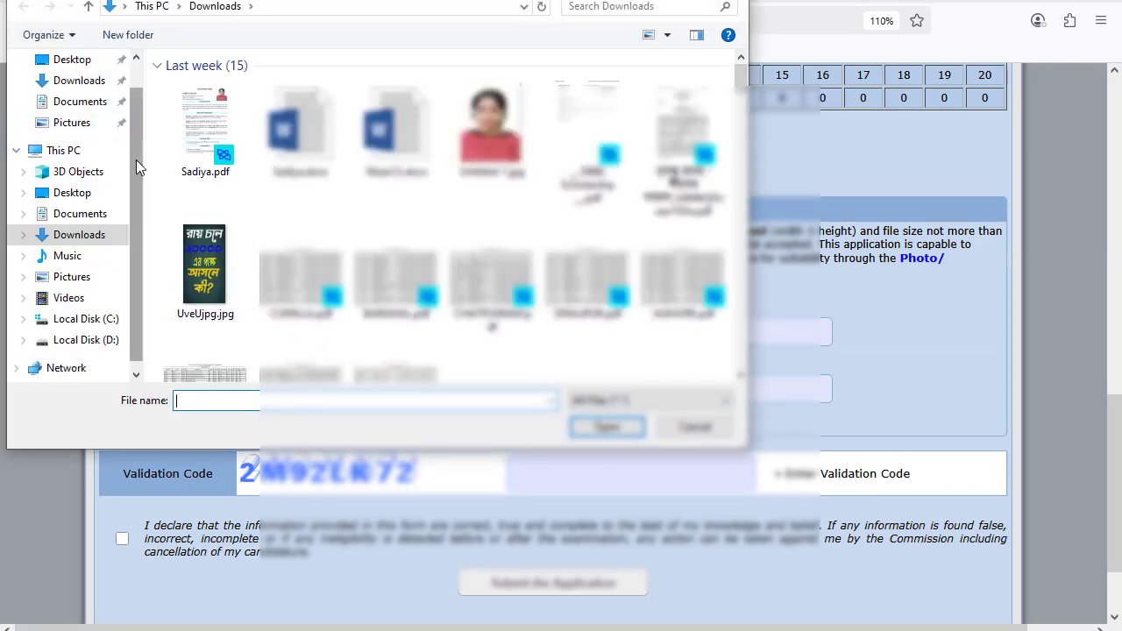
pyautogui.scroll(-1, 120, 308)
pyautogui.click(112, 318)
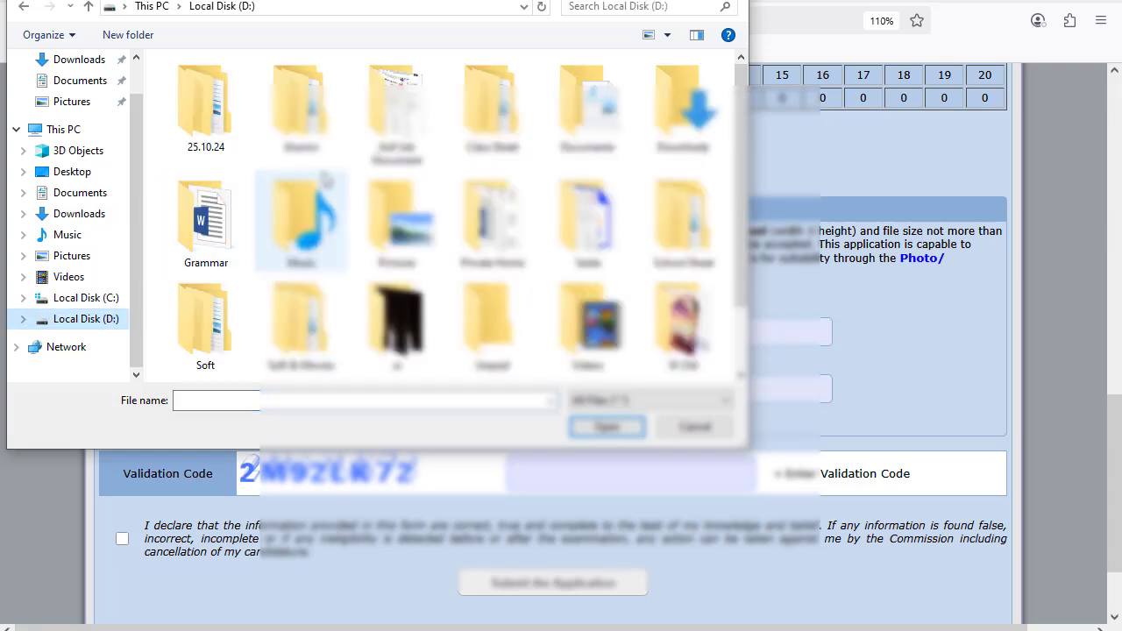
pyautogui.doubleClick(398, 131)
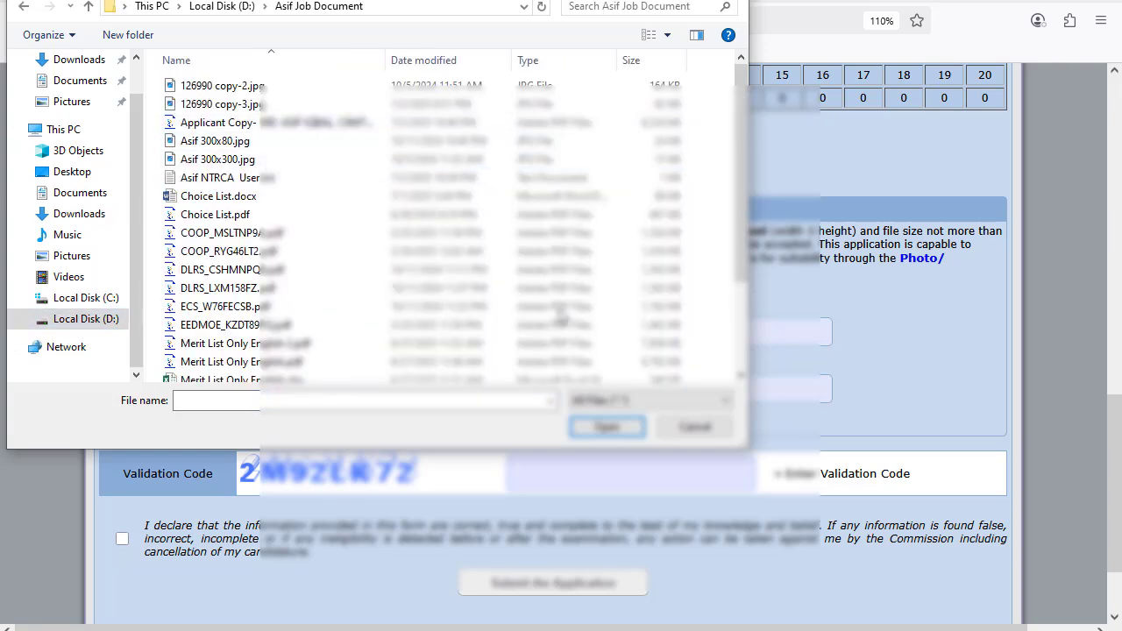
pyautogui.click(650, 39)
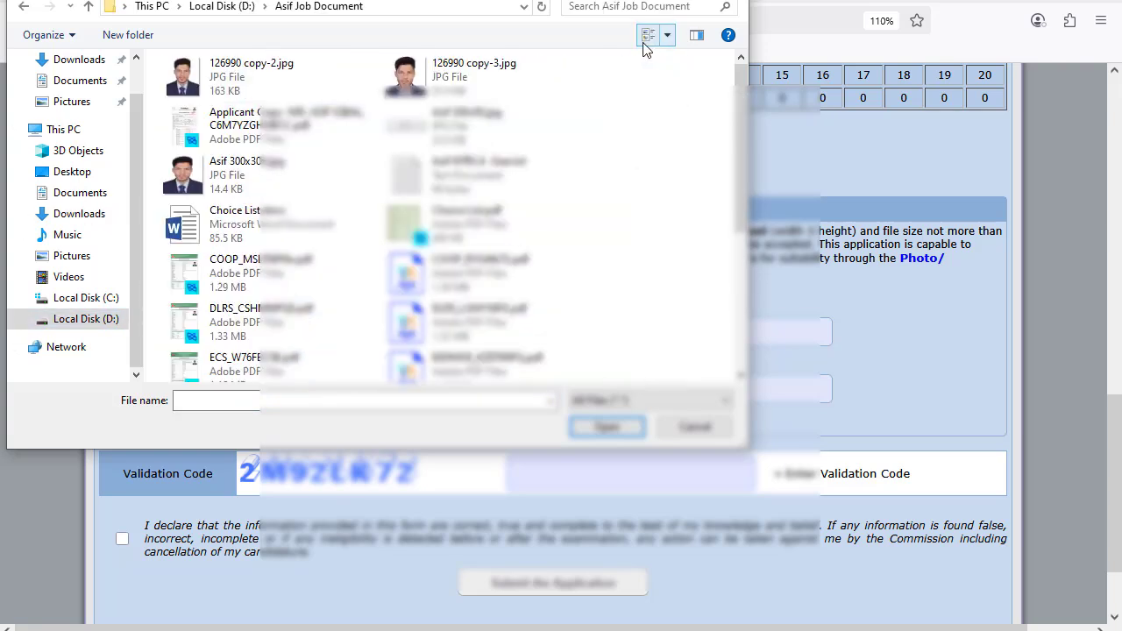
pyautogui.click(644, 39)
pyautogui.click(646, 37)
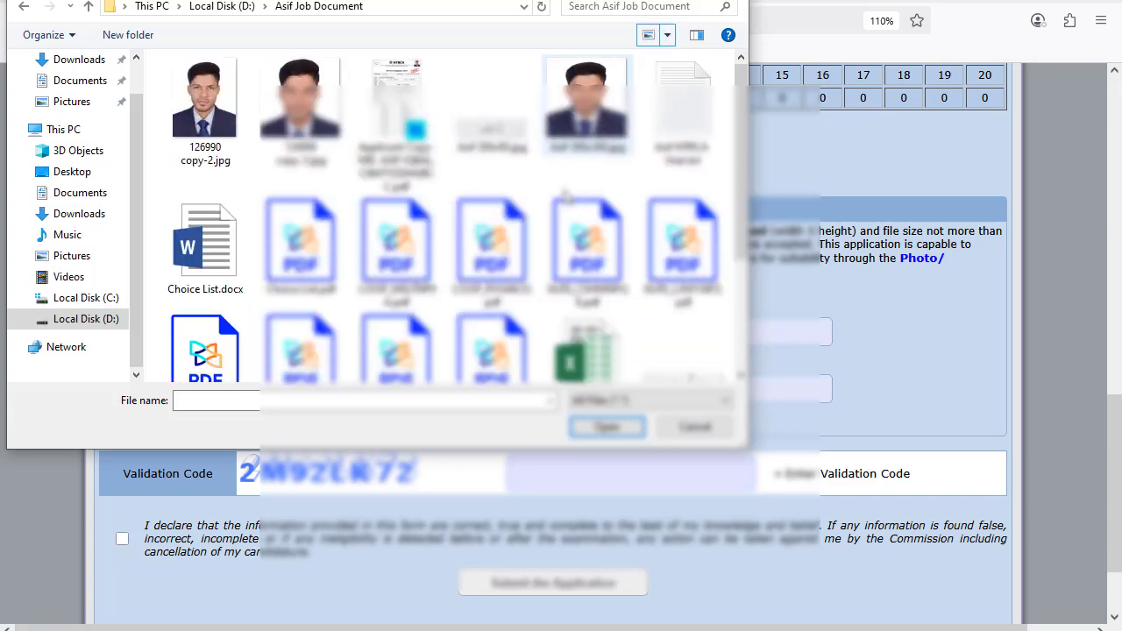
pyautogui.click(587, 98)
pyautogui.click(607, 427)
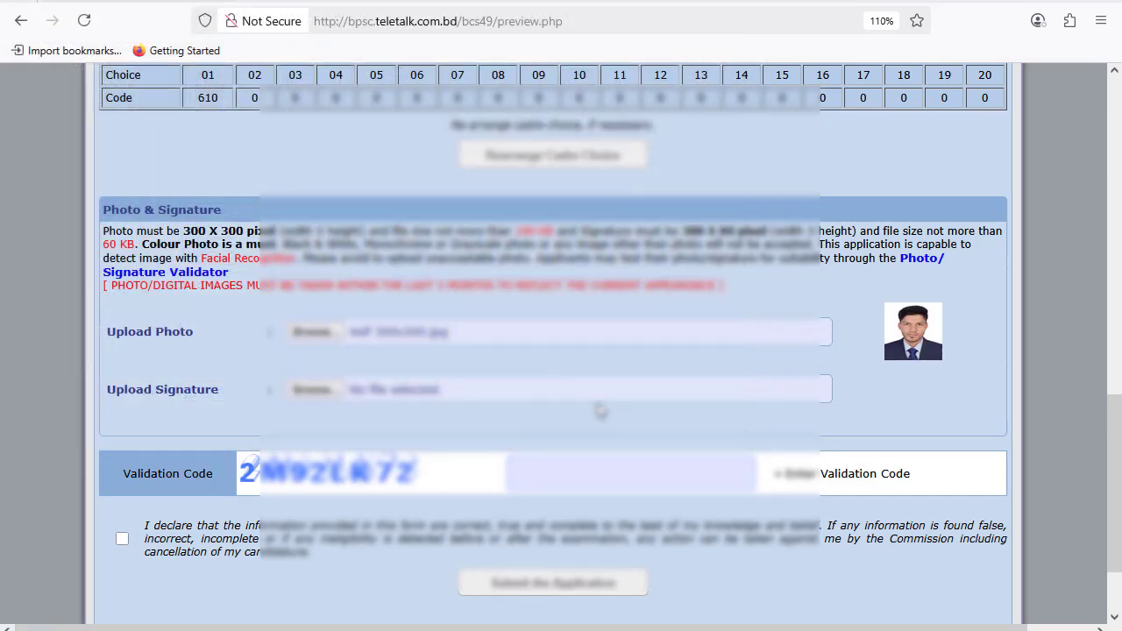
# Step: Upload the 300x80 JPG from the same job documents folder as the applicant's signature
pyautogui.click(313, 389)
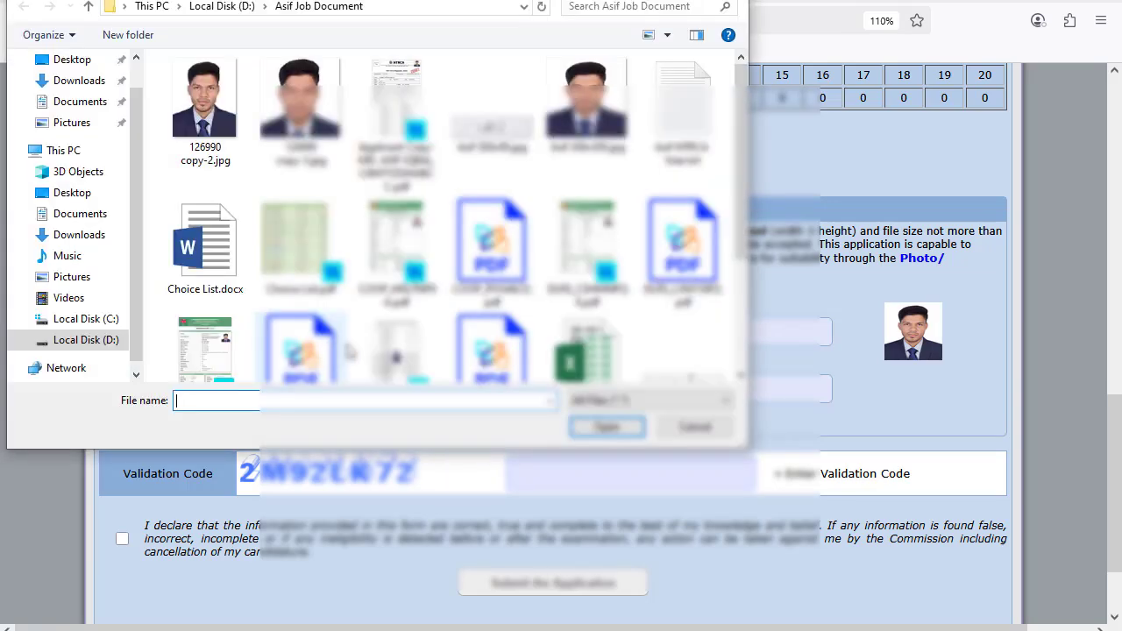
pyautogui.click(492, 105)
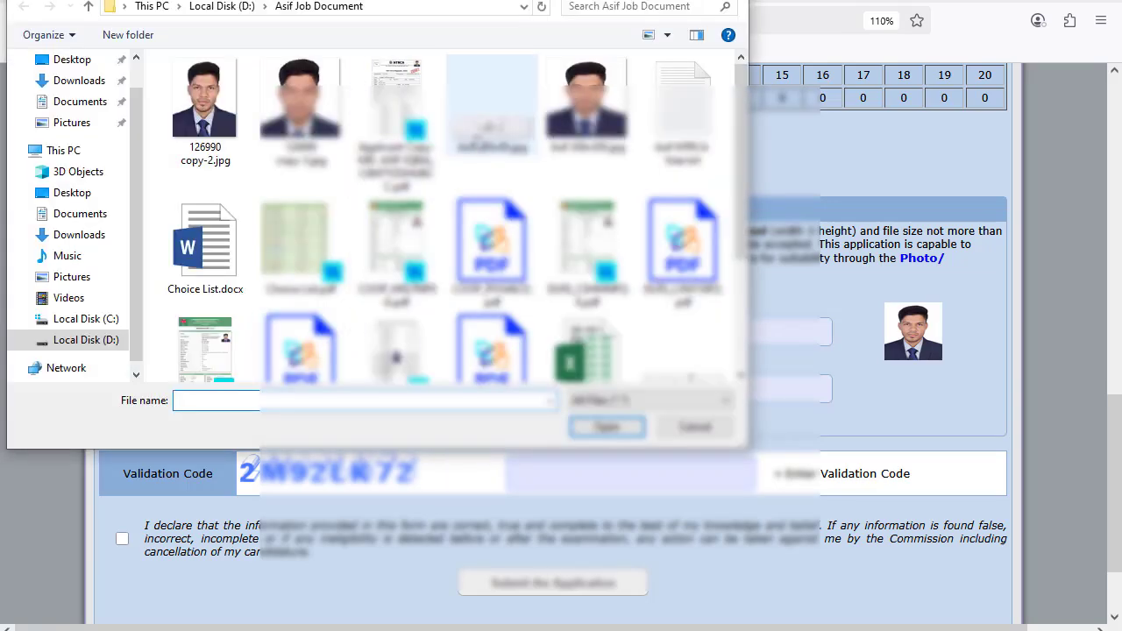
pyautogui.click(580, 432)
# Step: Fill in the Validation Code field with the code shown in the image beside it
pyautogui.scroll(-1, 579, 432)
pyautogui.scroll(-1, 583, 436)
pyautogui.click(604, 372)
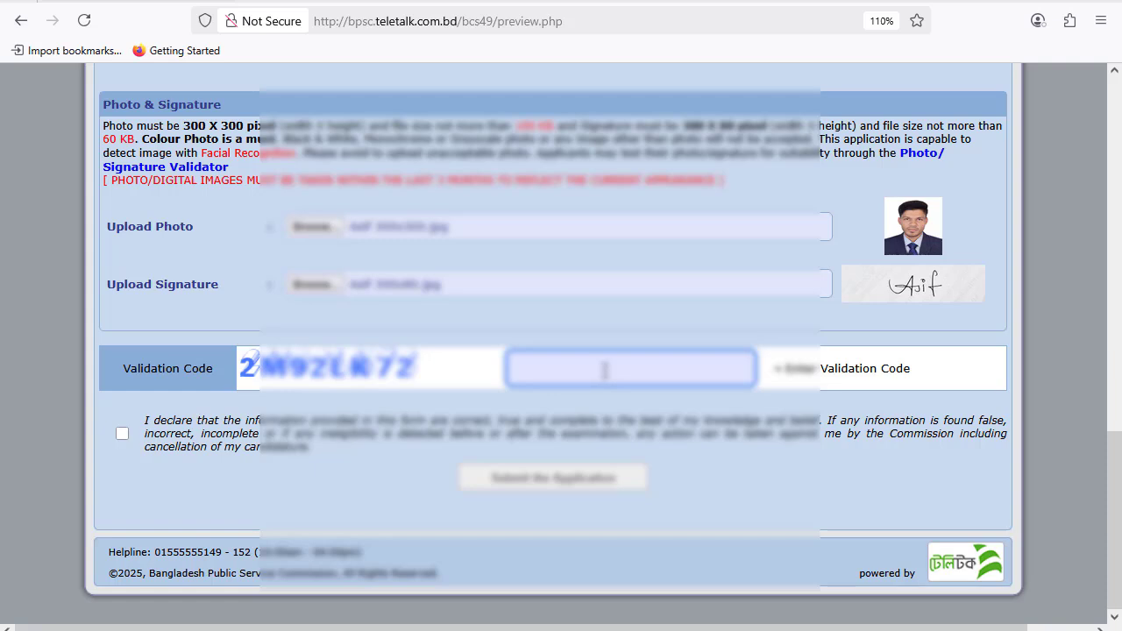
pyautogui.moveTo(328, 375); pyautogui.dragTo(596, 375)
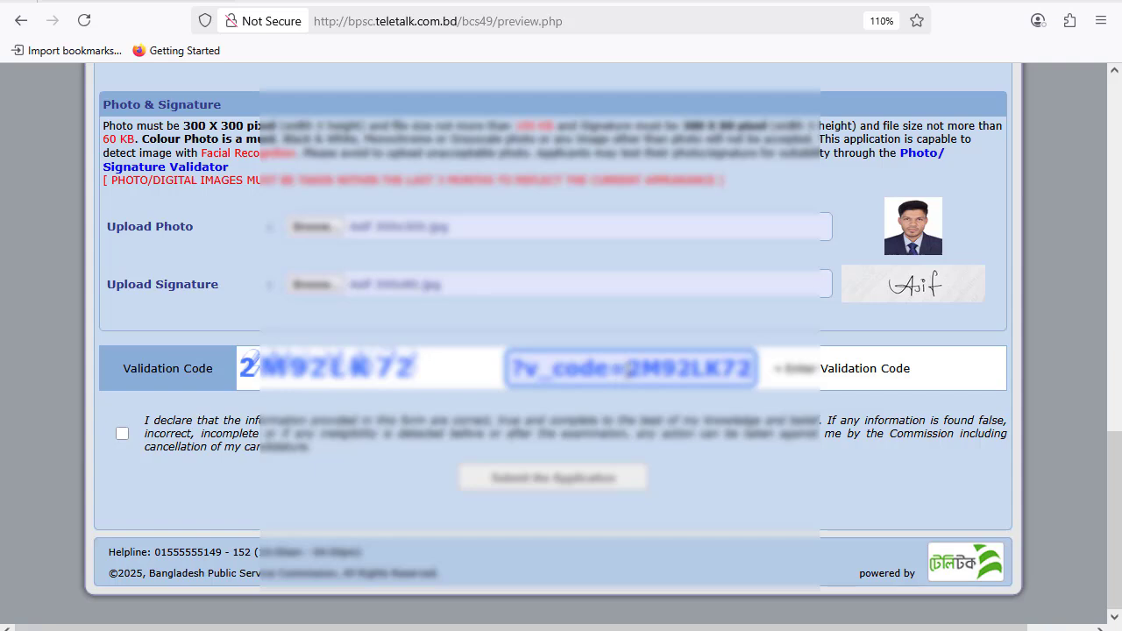
pyautogui.hotkey('ctrl', 'z')
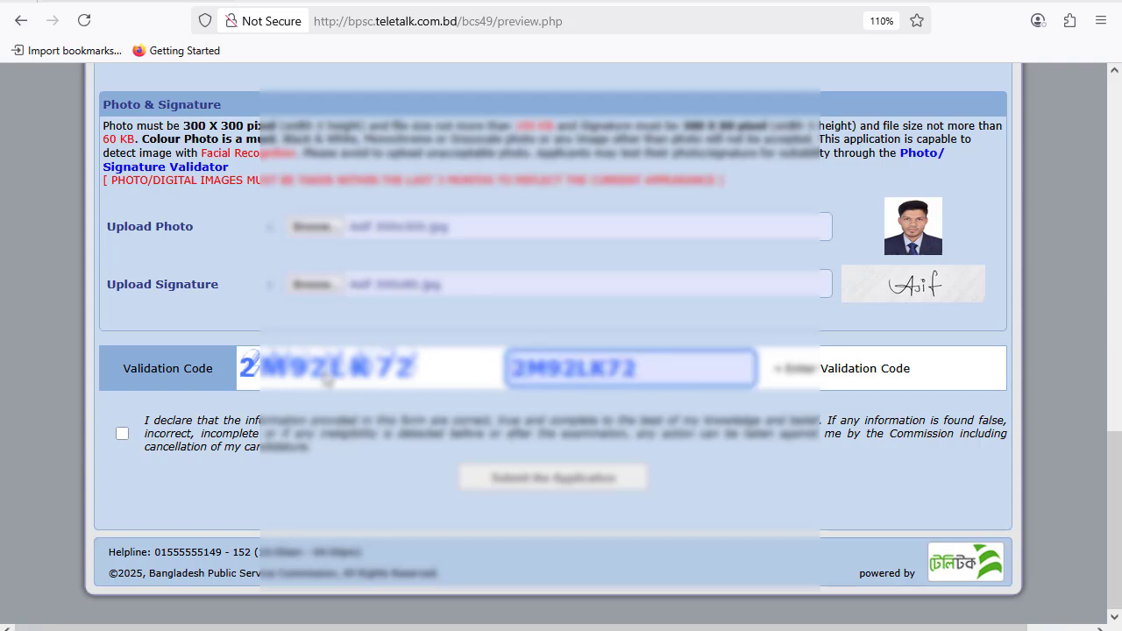
# Step: Accept the declaration that the provided information is true and submit the application
pyautogui.click(123, 433)
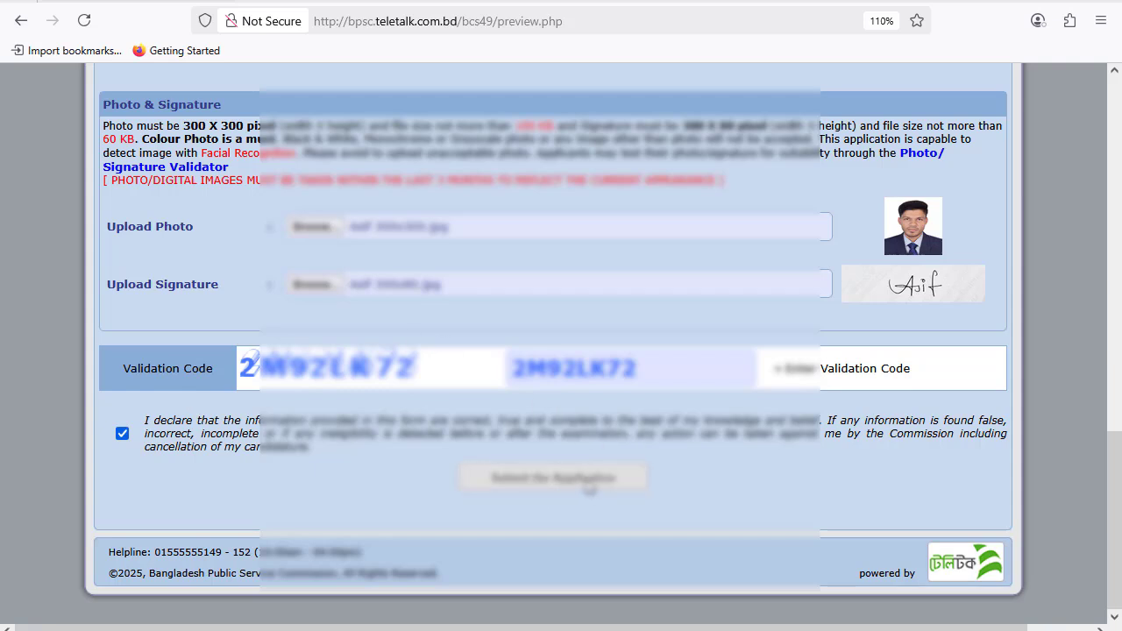
pyautogui.scroll(1, 589, 488)
pyautogui.scroll(-1, 589, 488)
pyautogui.click(589, 477)
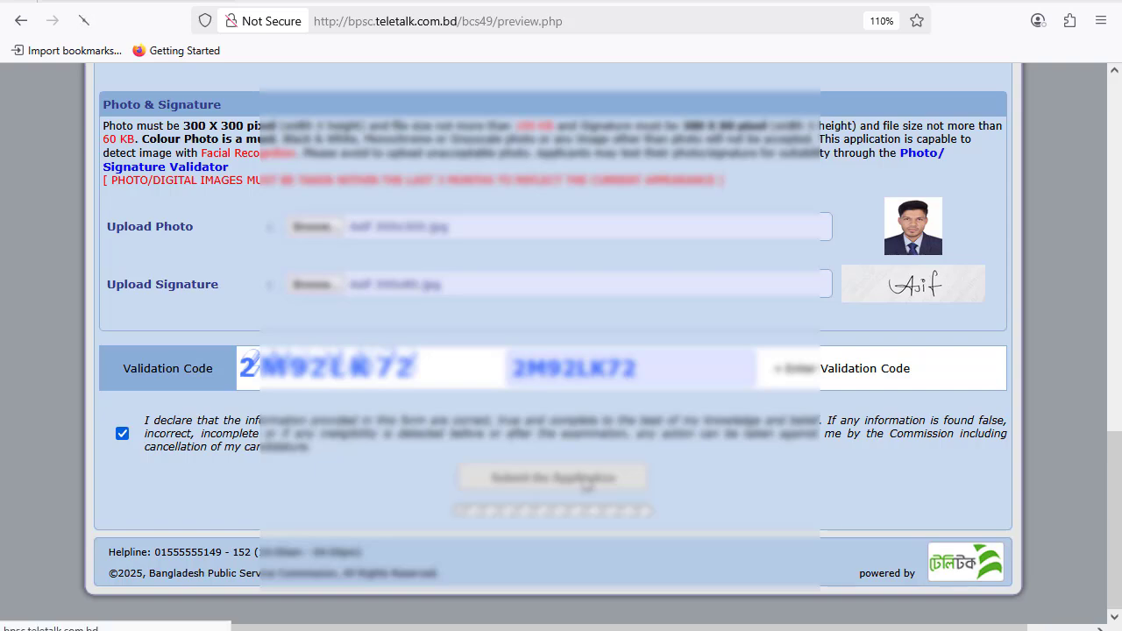
# Step: Download the submitted application page as a PDF
pyautogui.scroll(-5, 587, 478)
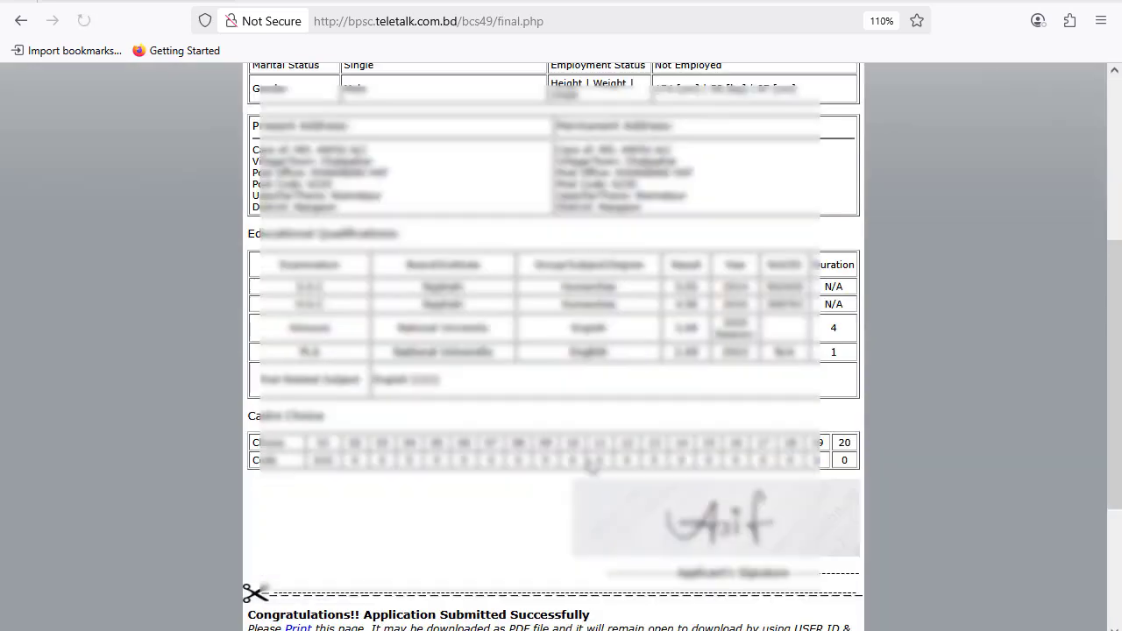
pyautogui.scroll(-2, 589, 470)
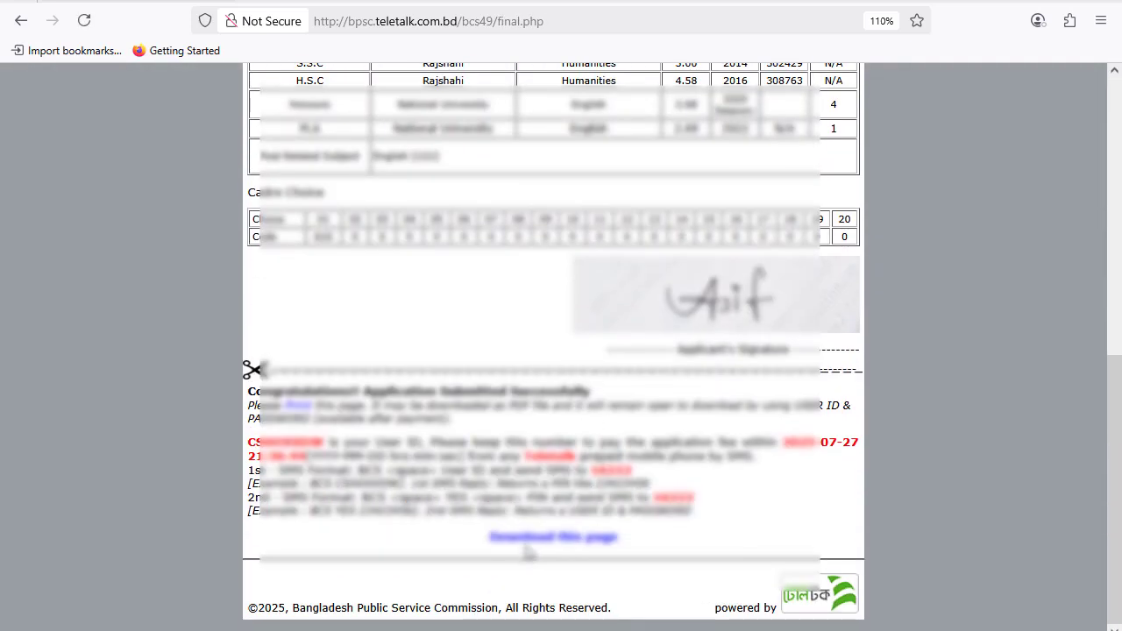
pyautogui.click(530, 539)
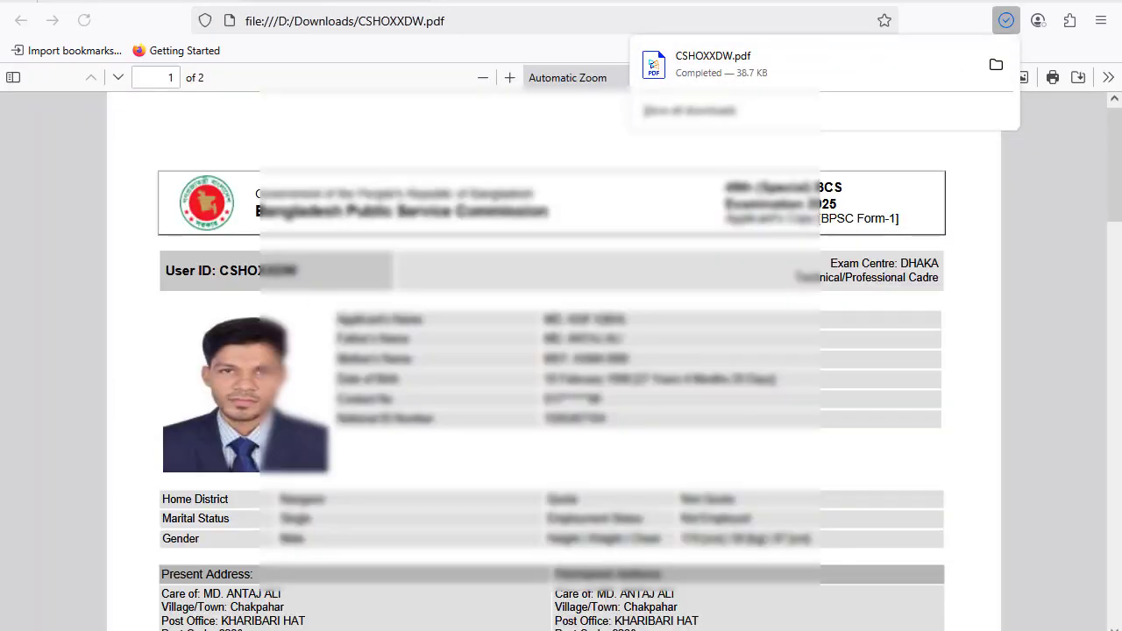
# Step: View the downloaded applicant's copy PDF and return to the application submission page
pyautogui.click(447, 1)
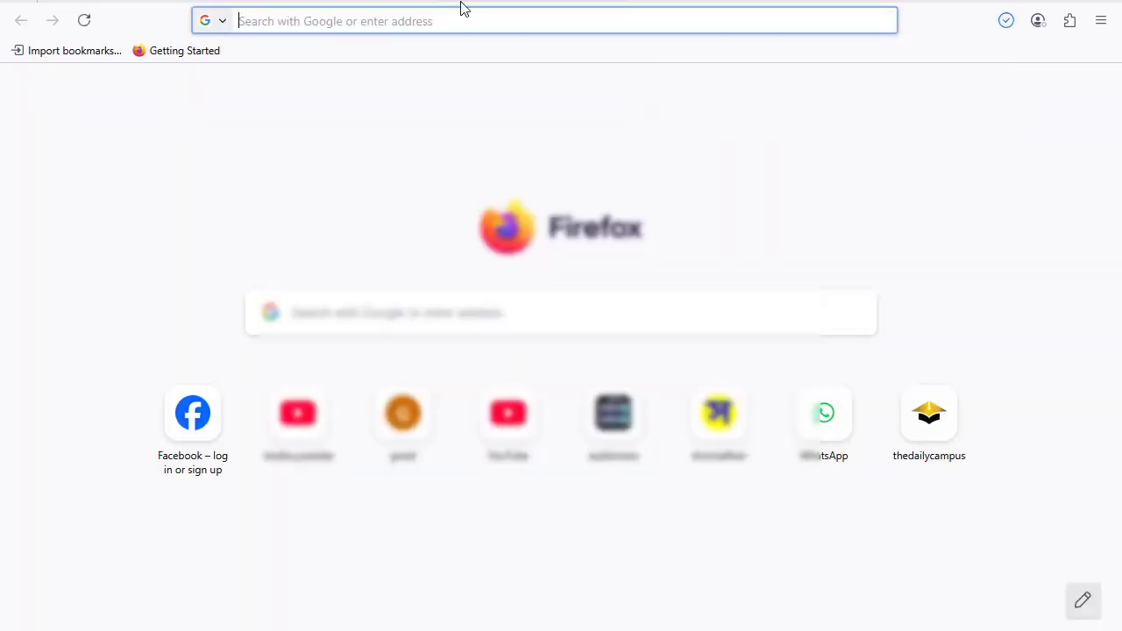
pyautogui.click(356, 2)
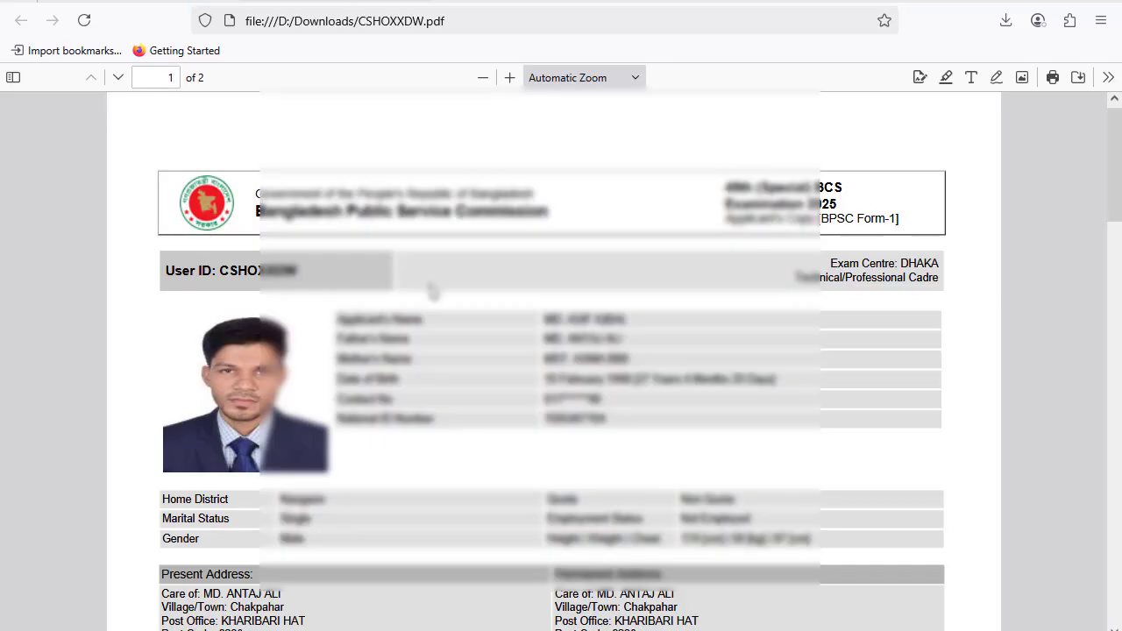
pyautogui.click(211, 1)
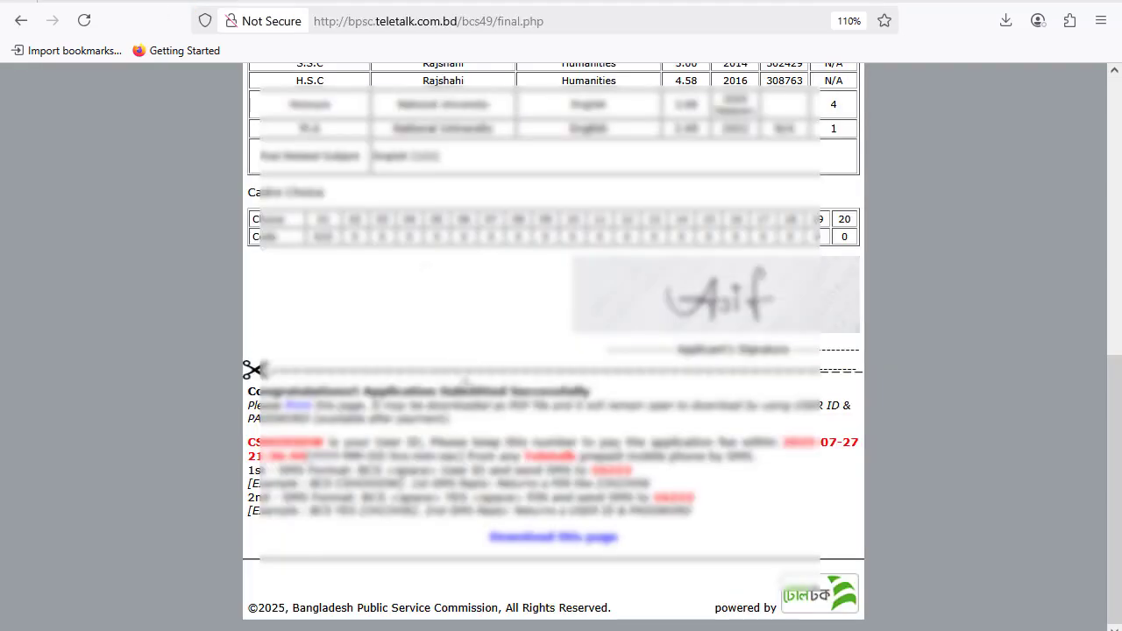